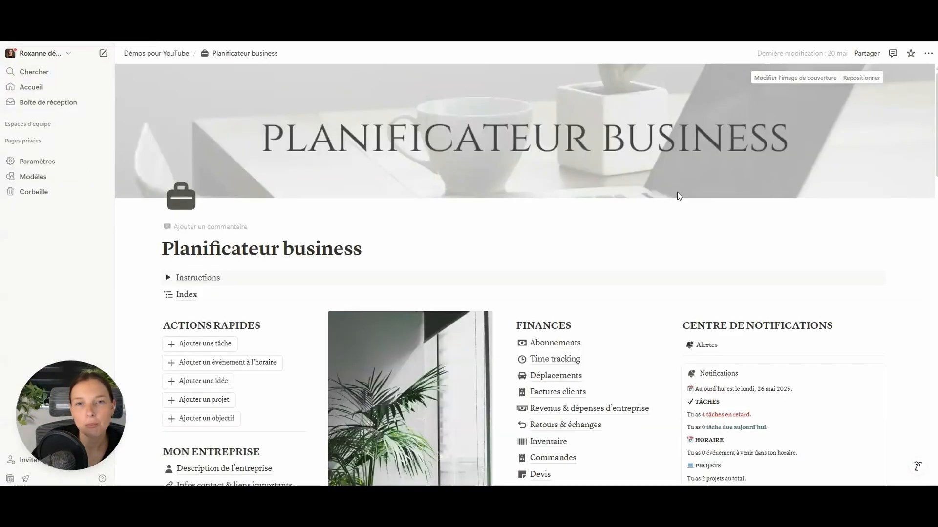
- Go to the Objectifs page and scroll down to the seven SMARTER criteria
{"action": "scroll", "coordinate": [678, 196], "scroll_direction": "down", "scroll_amount": 7}
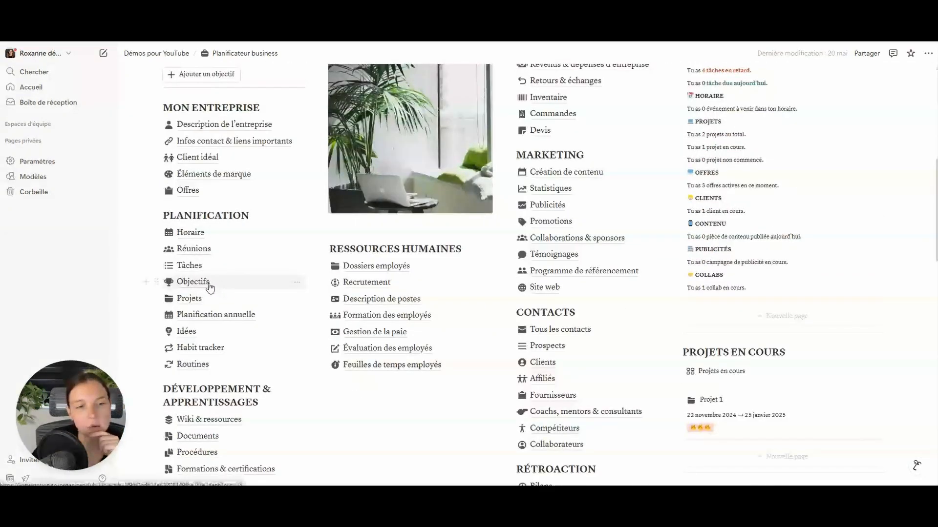
{"action": "left_click", "coordinate": [210, 287]}
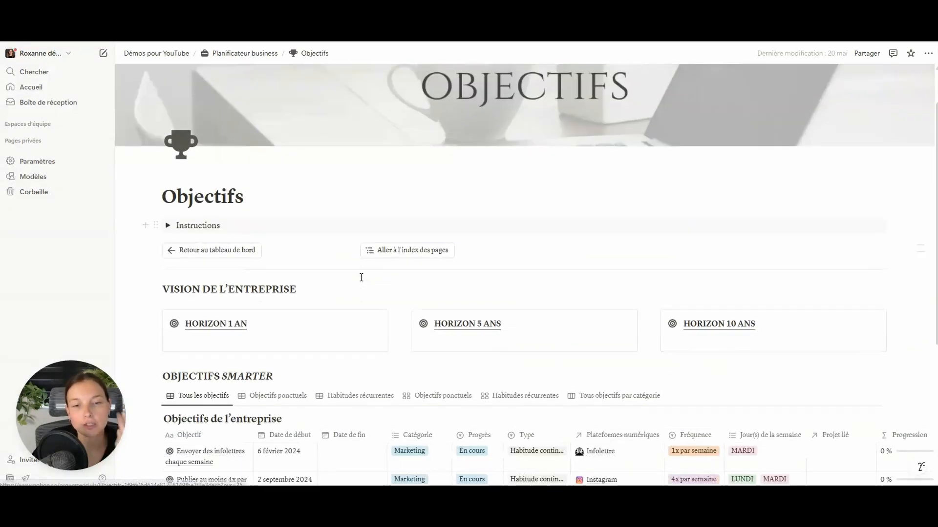
{"action": "scroll", "coordinate": [241, 332], "scroll_direction": "down", "scroll_amount": 2}
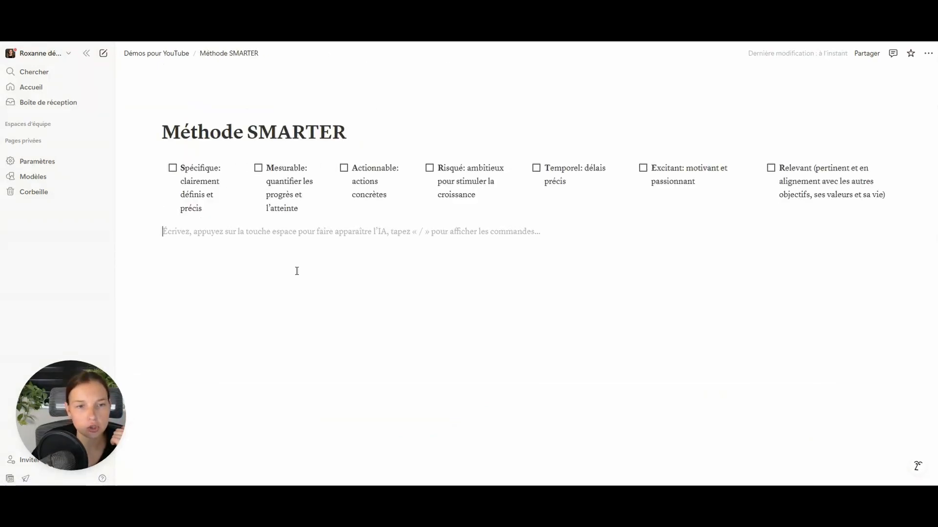
- Insert a new empty table database named 'Objectifs de l’entreprise' and narrow its Nom column
{"action": "type", "text": "/table"}
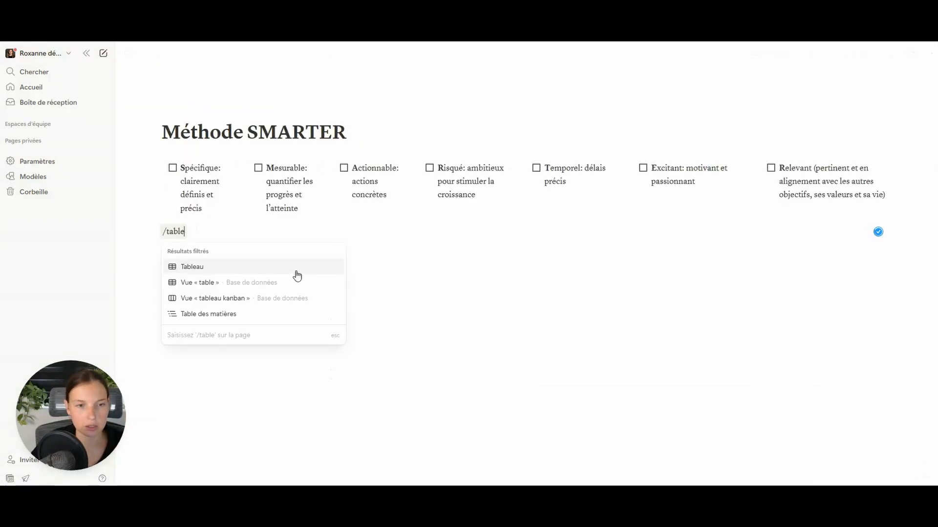
{"action": "left_click", "coordinate": [232, 283]}
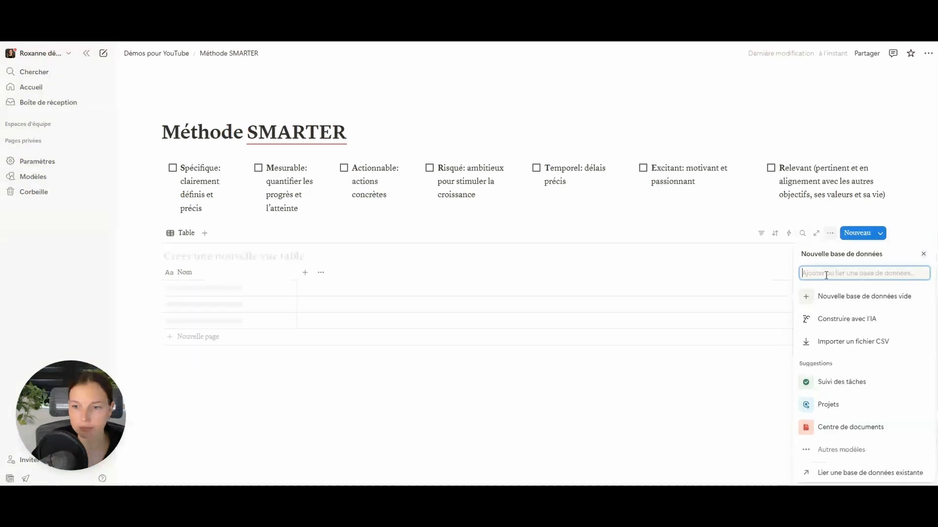
{"action": "left_click", "coordinate": [857, 297]}
{"action": "type", "text": "Obje"}
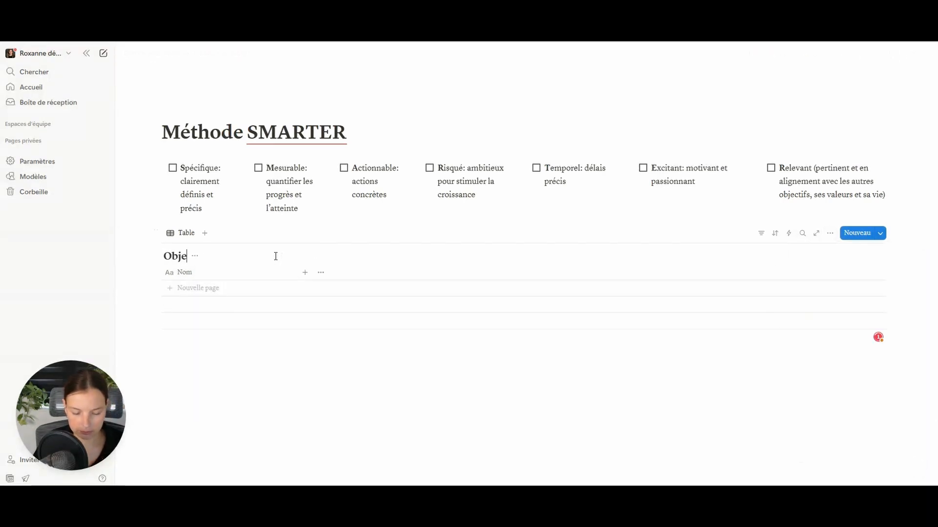
{"action": "type", "text": "ctifs de l’entreprise"}
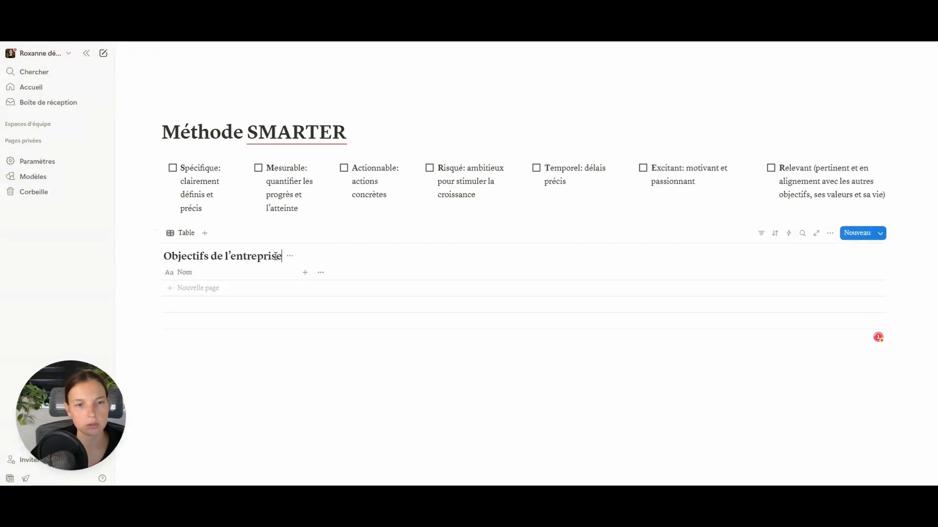
{"action": "left_click_drag", "start_coordinate": [297, 272], "coordinate": [240, 272]}
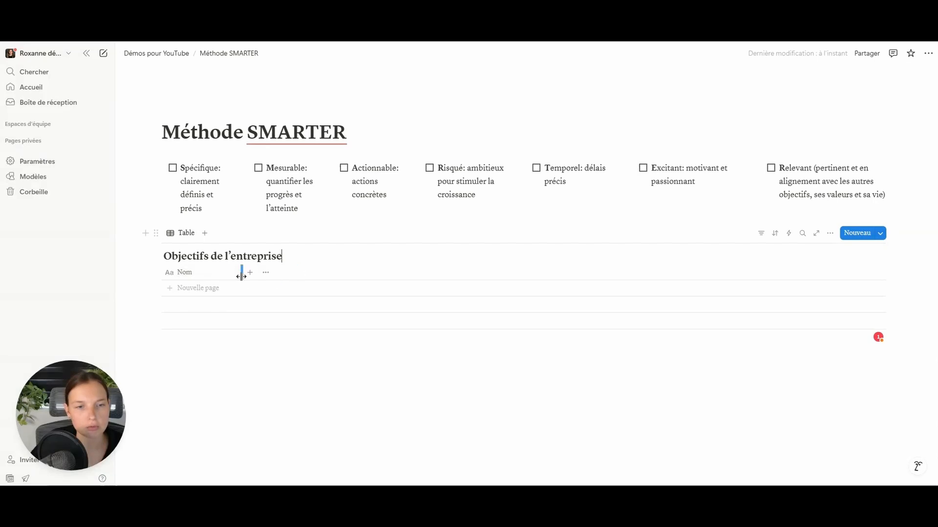
- Add a date property named Date de début to the table
{"action": "left_click", "coordinate": [251, 272]}
{"action": "scroll", "coordinate": [870, 273], "scroll_direction": "down", "scroll_amount": 1}
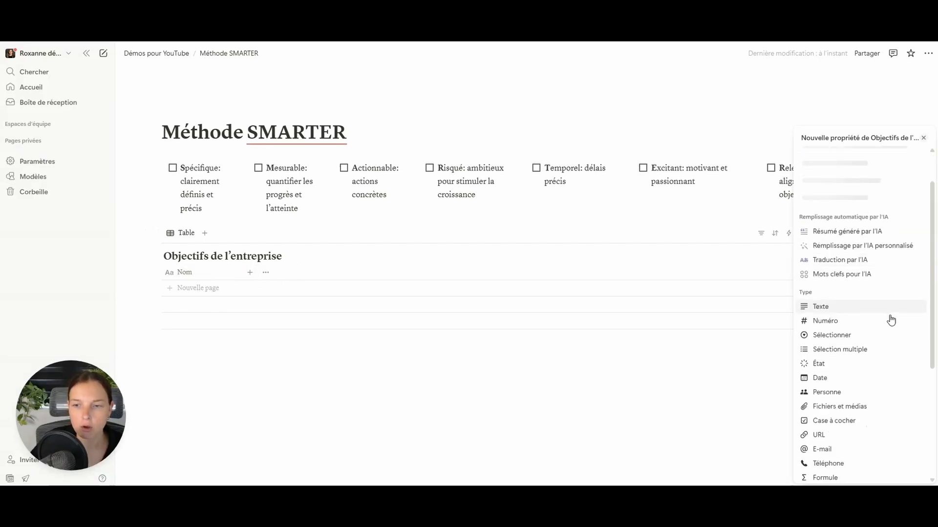
{"action": "left_click", "coordinate": [841, 381]}
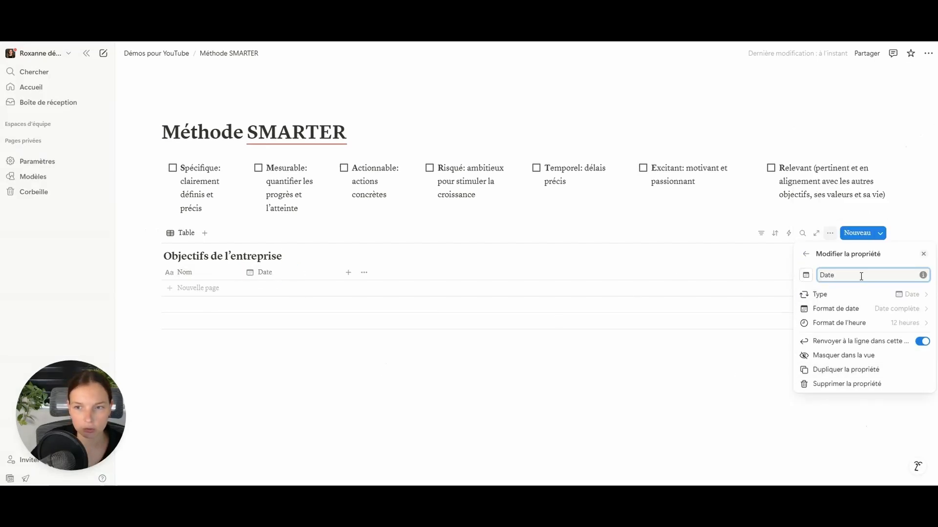
{"action": "type", "text": "de début"}
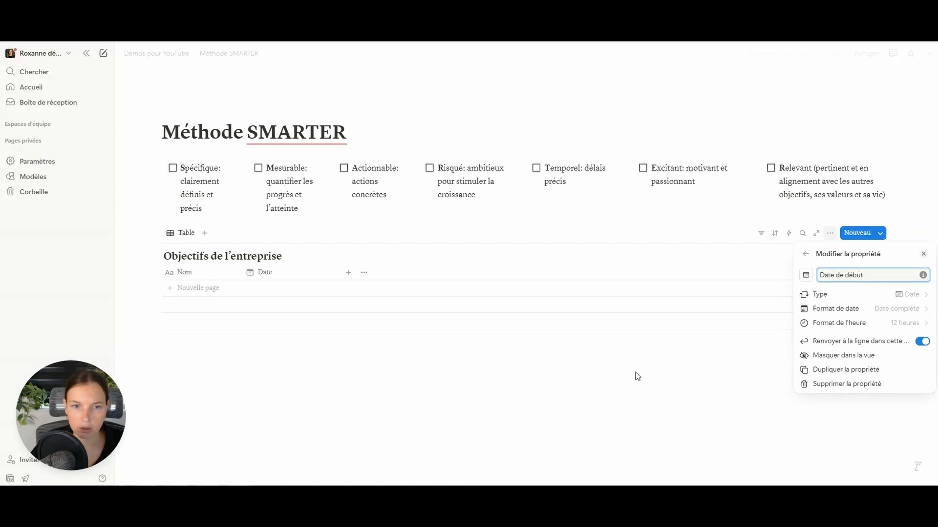
{"action": "left_click", "coordinate": [635, 373]}
- Duplicate Date de début as a narrowed Date de fin column
{"action": "left_click", "coordinate": [293, 272]}
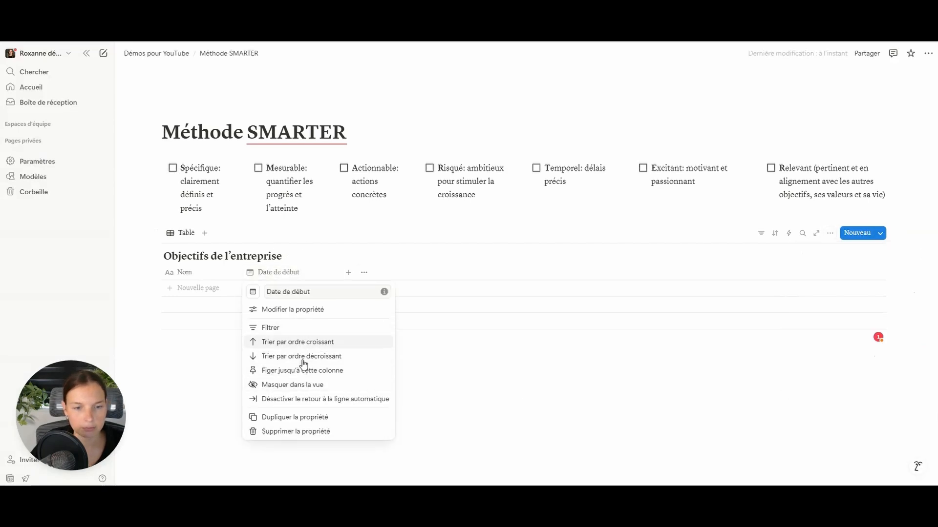
{"action": "left_click", "coordinate": [292, 416]}
{"action": "left_click", "coordinate": [415, 273]}
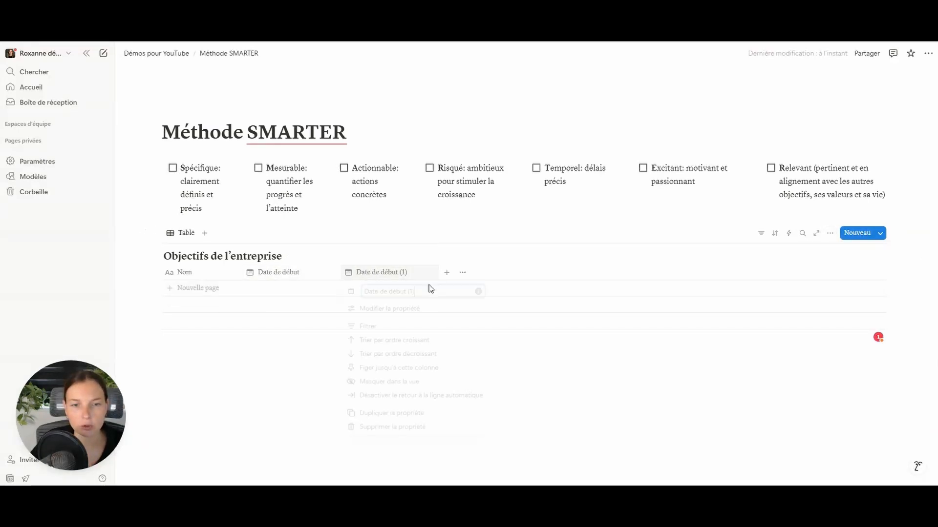
{"action": "left_click_drag", "start_coordinate": [395, 293], "coordinate": [480, 288]}
{"action": "type", "text": "fin"}
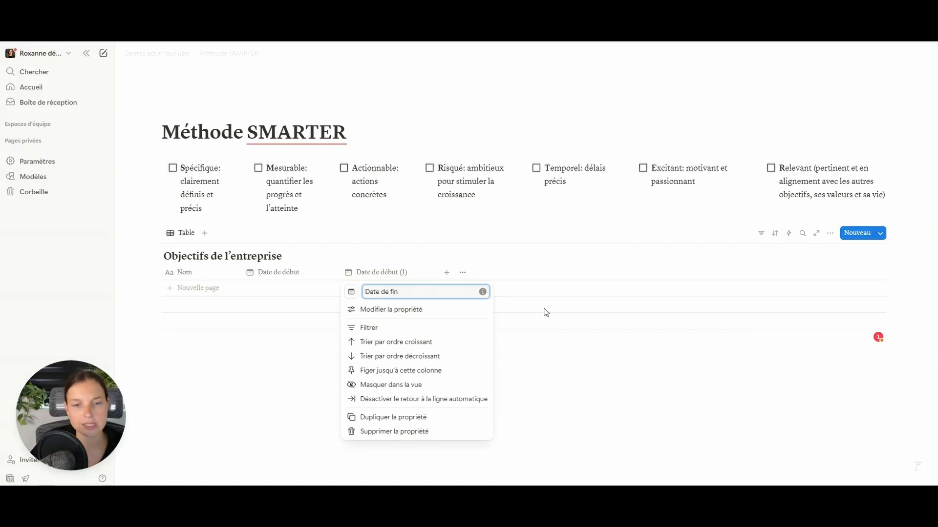
{"action": "left_click", "coordinate": [602, 345]}
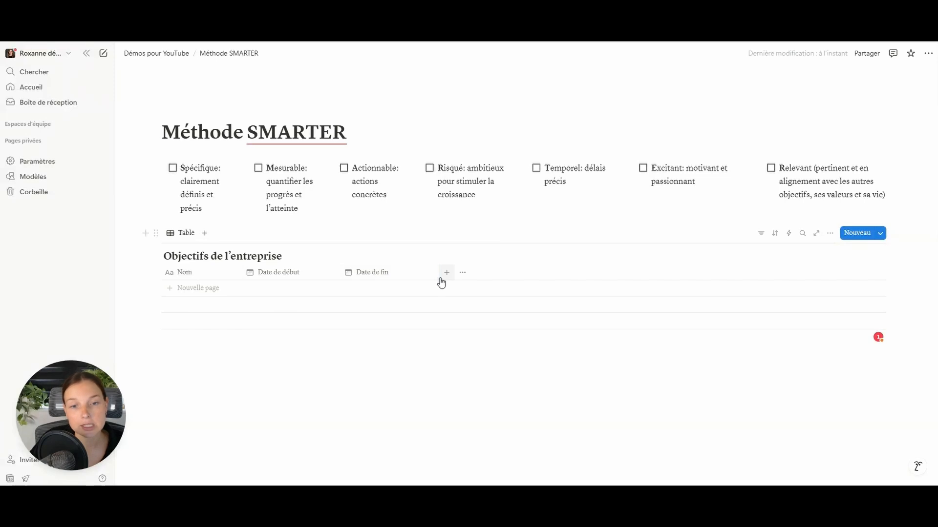
{"action": "left_click_drag", "start_coordinate": [439, 281], "coordinate": [420, 273]}
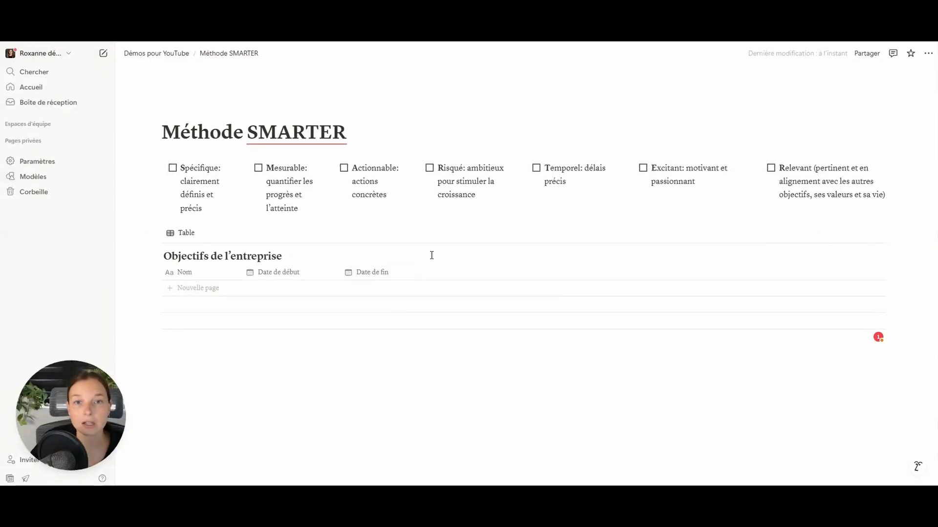
- Add a single-select property named Type
{"action": "left_click", "coordinate": [427, 273]}
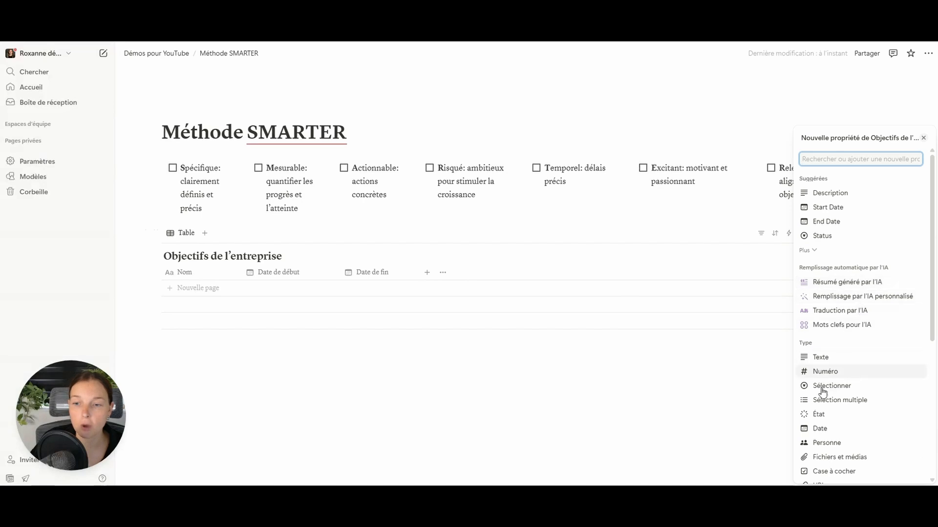
{"action": "left_click", "coordinate": [847, 389]}
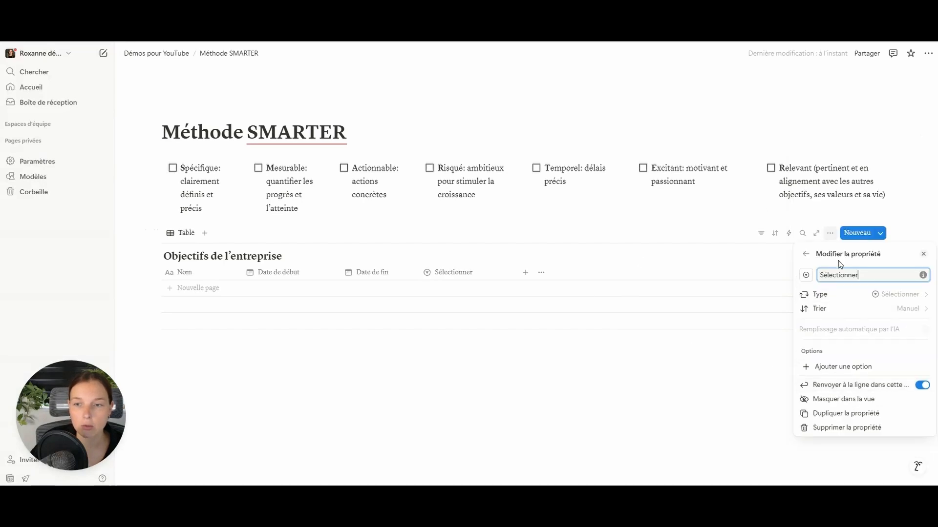
{"action": "type", "text": "Type"}
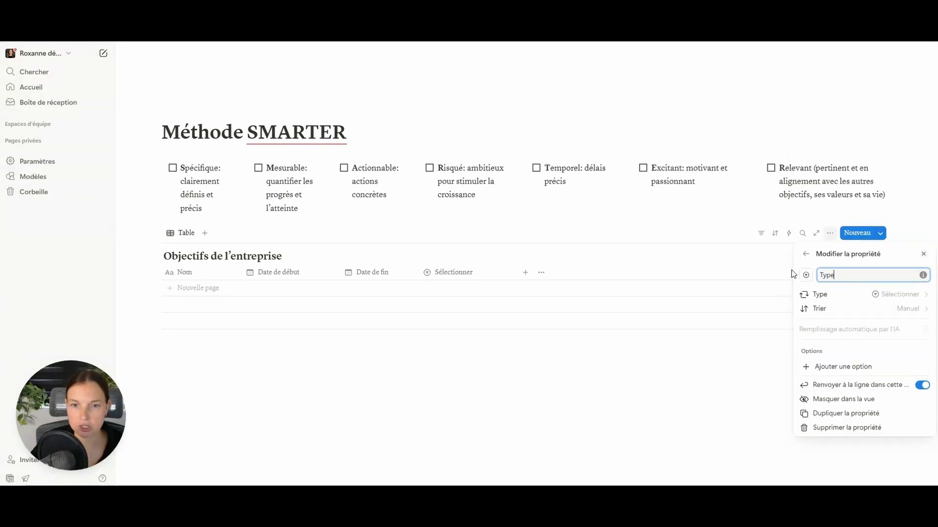
{"action": "key", "text": "Return"}
- Add a first row with Type options Habitude récurrente and Objectif ponctuel, set to Objectif ponctuel
{"action": "left_click", "coordinate": [481, 299]}
{"action": "left_click", "coordinate": [463, 290]}
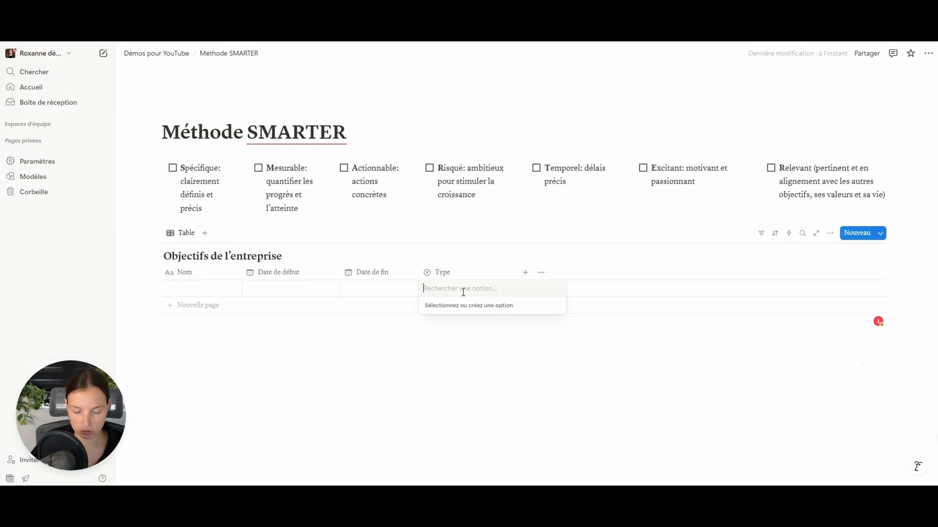
{"action": "type", "text": "Habitude récurrente"}
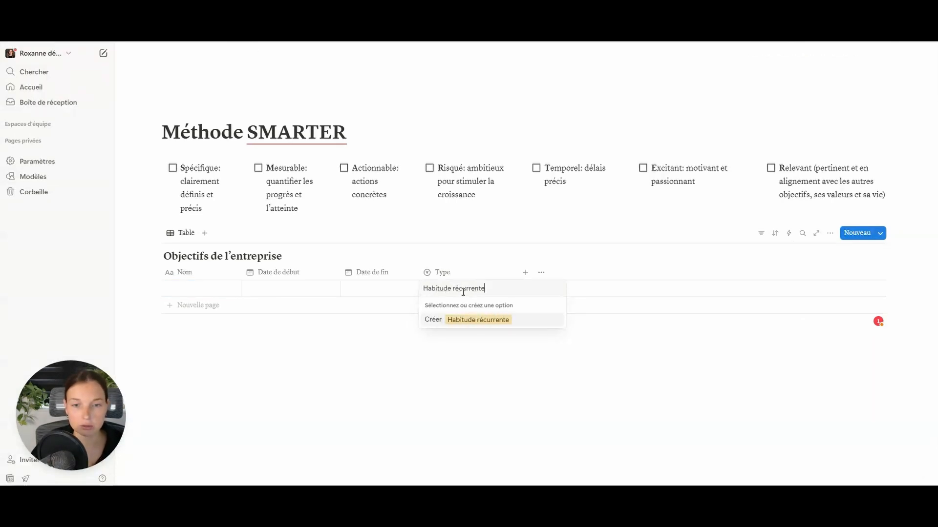
{"action": "key", "text": "Return"}
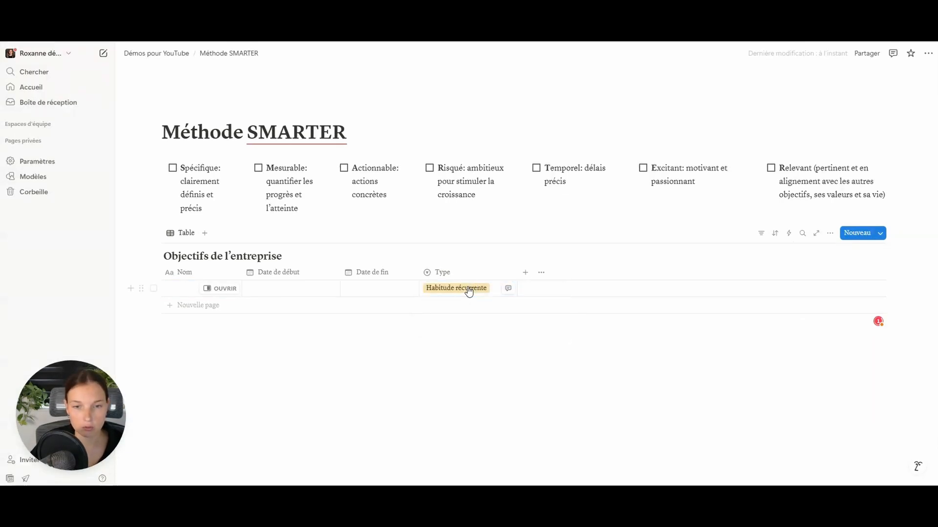
{"action": "left_click", "coordinate": [469, 288]}
{"action": "type", "text": "Objectif ponctuel"}
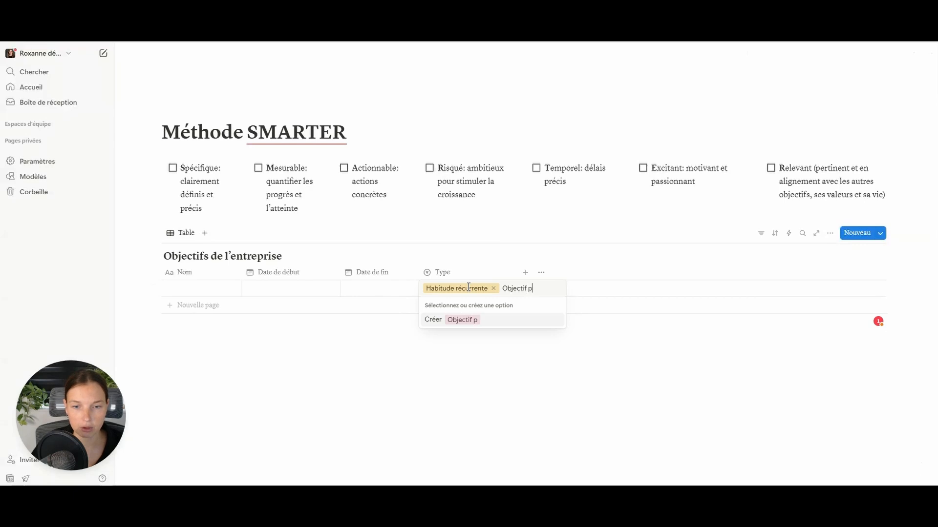
{"action": "key", "text": "Return"}
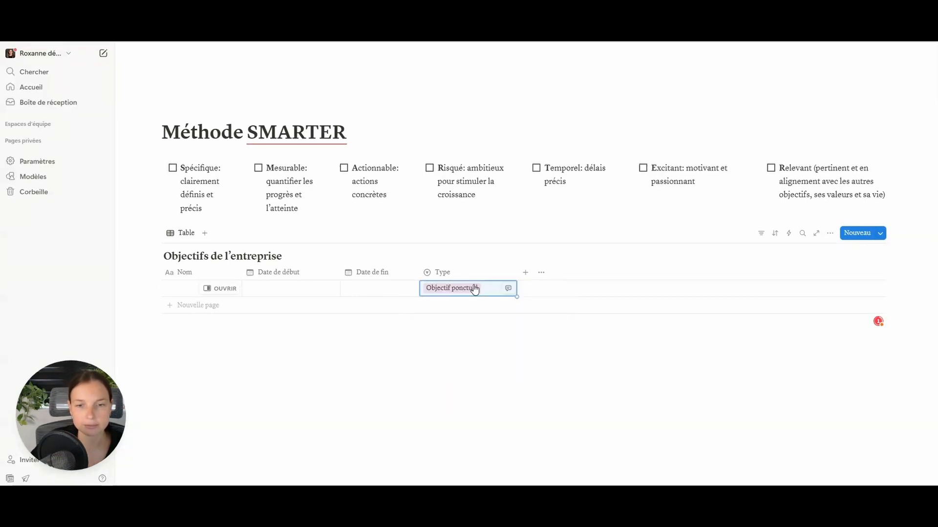
{"action": "left_click", "coordinate": [500, 272]}
{"action": "scroll", "coordinate": [829, 350], "scroll_direction": "down", "scroll_amount": 1}
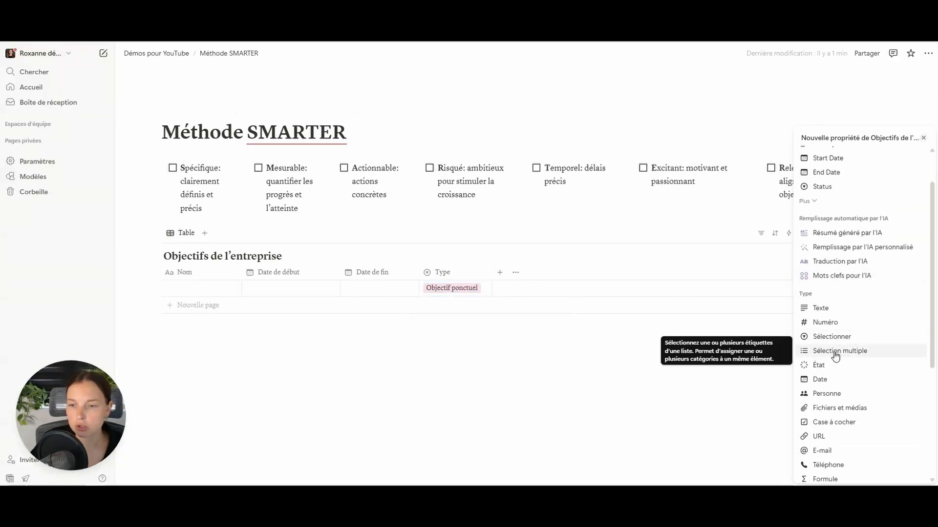
- Add a multi-select property named Catégorie
{"action": "left_click", "coordinate": [829, 350]}
{"action": "key", "text": "ctrl+a"}
{"action": "type", "text": "C"}
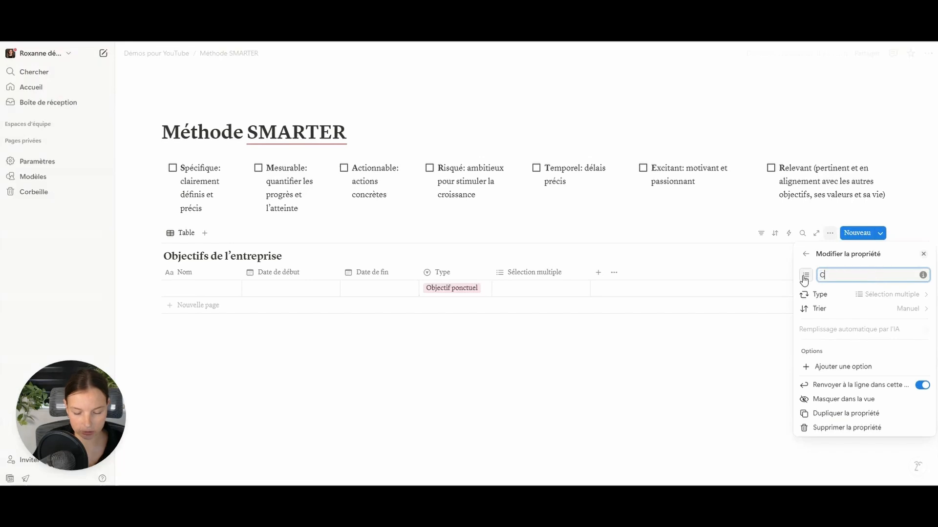
{"action": "type", "text": "atégorie"}
{"action": "left_click", "coordinate": [669, 350]}
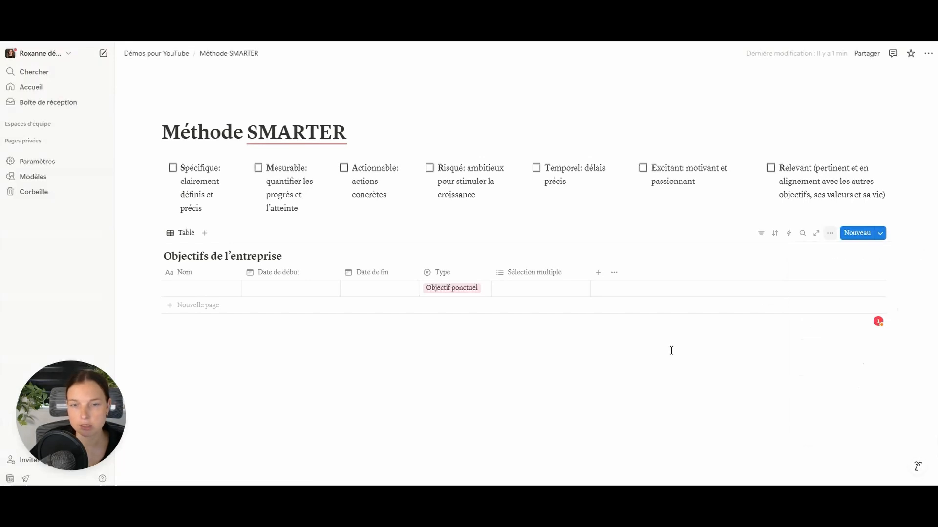
- Create Finances and Marketing tags in the first row's Catégorie cell, then clear them from it
{"action": "left_click", "coordinate": [537, 292]}
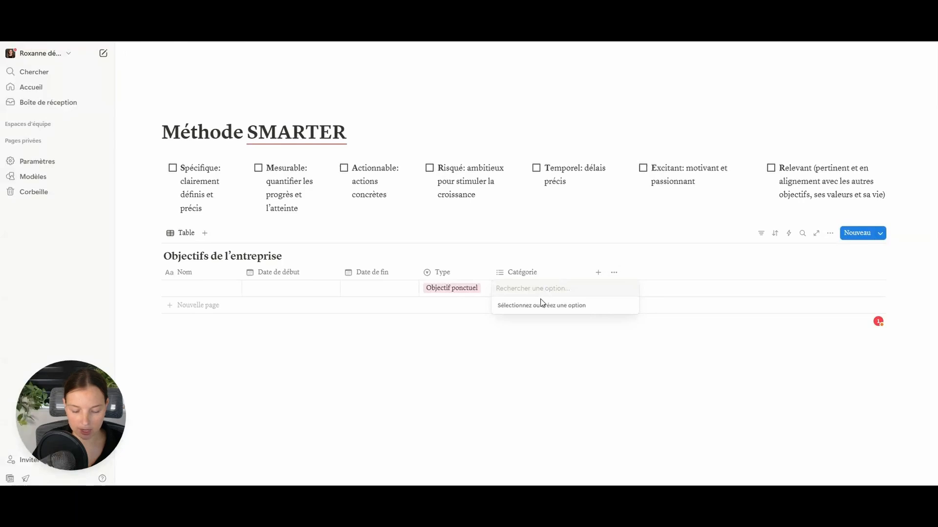
{"action": "type", "text": "F"}
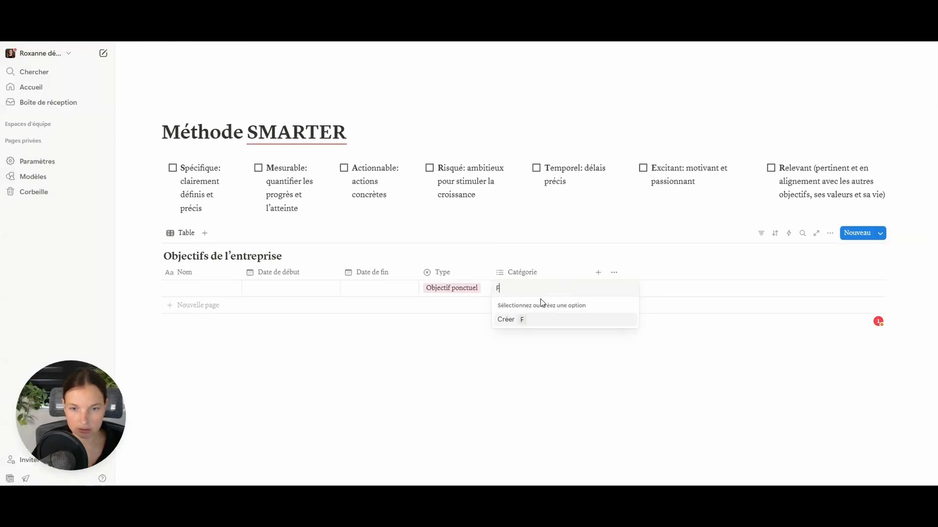
{"action": "type", "text": "inances"}
{"action": "key", "text": "Return"}
{"action": "type", "text": "M"}
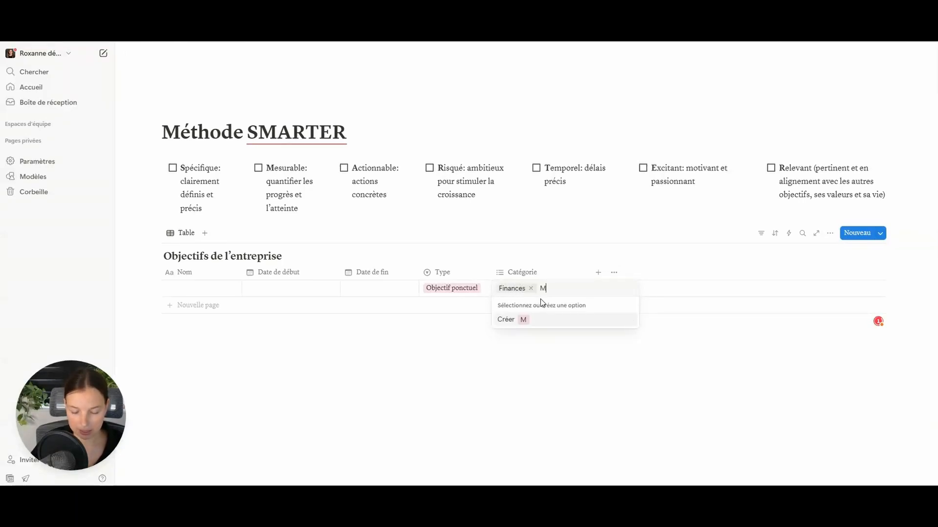
{"action": "type", "text": "arketing"}
{"action": "key", "text": "Return"}
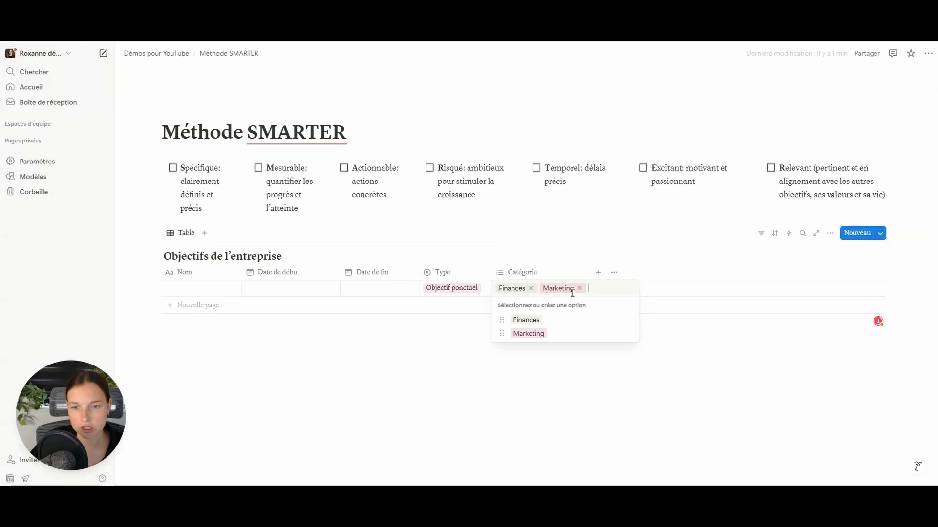
{"action": "left_click", "coordinate": [579, 289]}
{"action": "left_click", "coordinate": [531, 288]}
{"action": "key", "text": "Escape"}
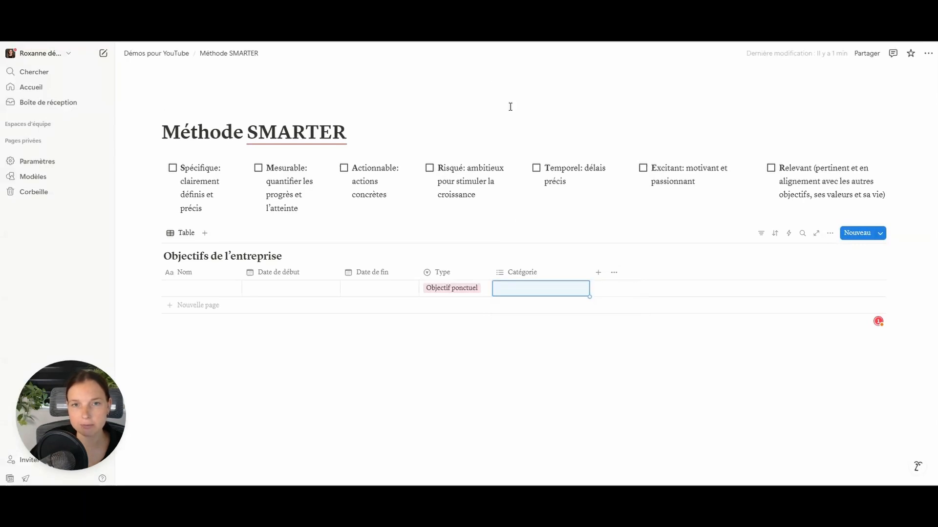
{"action": "left_click", "coordinate": [598, 274]}
- Make the new column a select named Progrès with options Pas commencé and En cours
{"action": "left_click", "coordinate": [831, 385]}
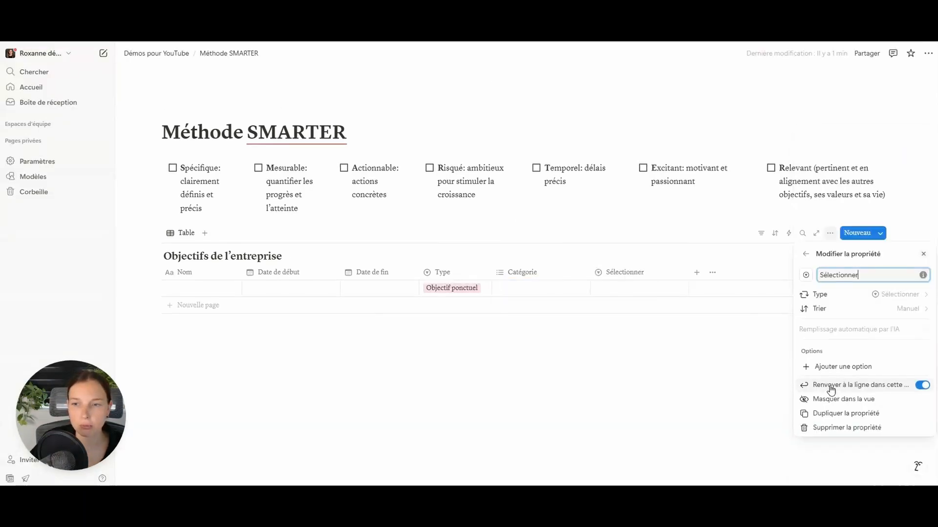
{"action": "key", "text": "BackSpace"}
{"action": "type", "text": "Progrès"}
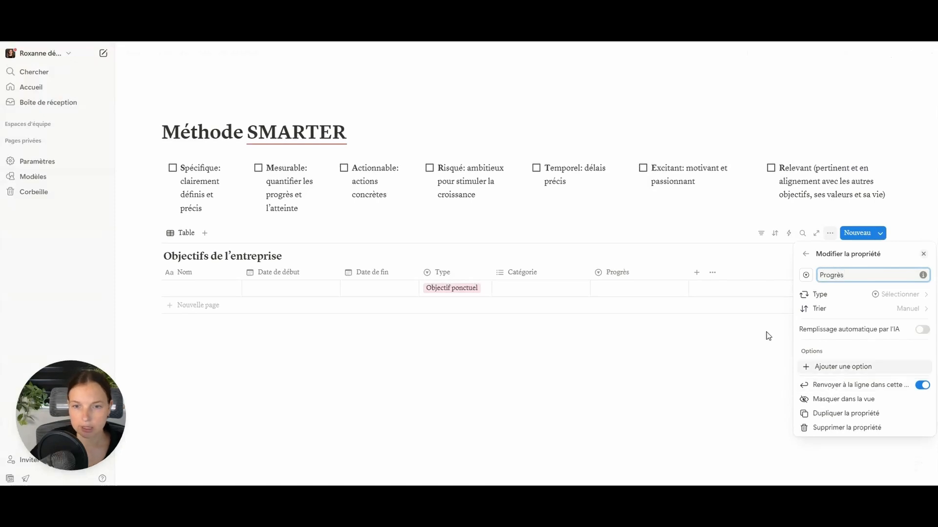
{"action": "left_click", "coordinate": [636, 288]}
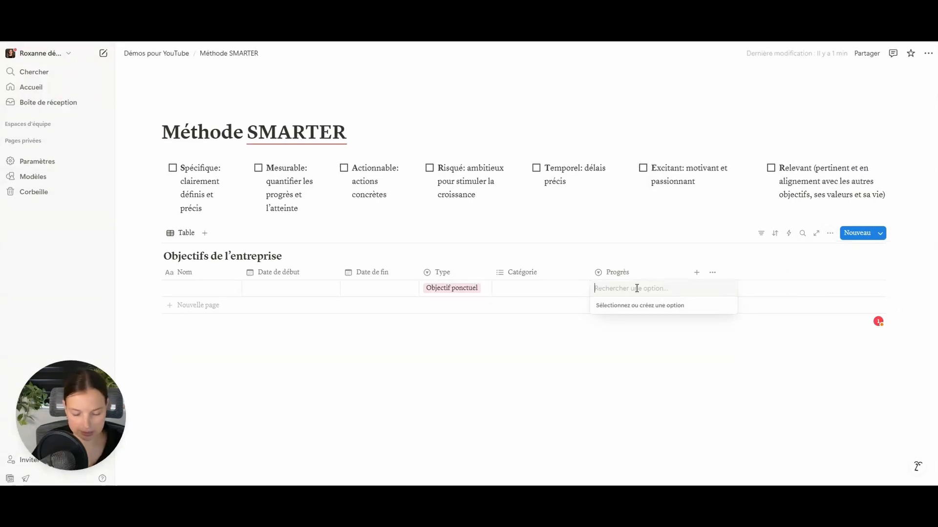
{"action": "type", "text": "Pas commen"}
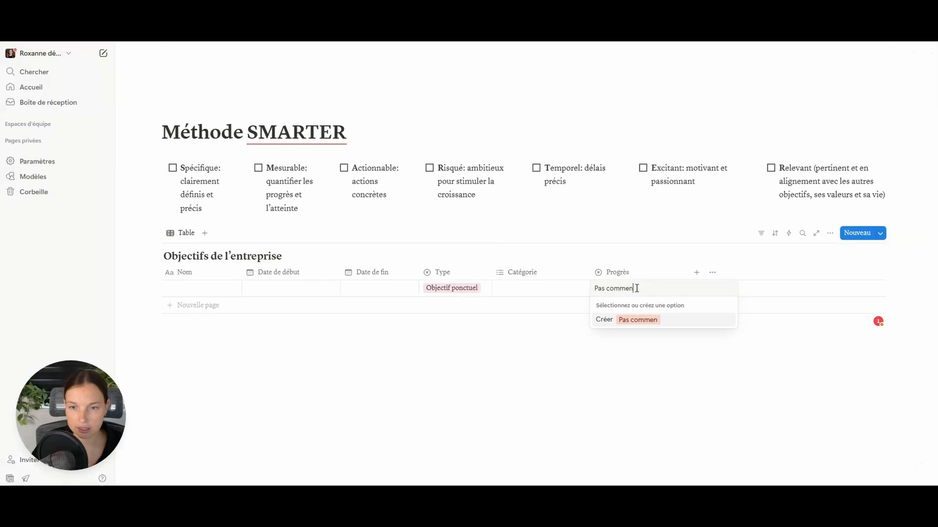
{"action": "type", "text": "cé"}
{"action": "key", "text": "Return"}
{"action": "type", "text": "En cours"}
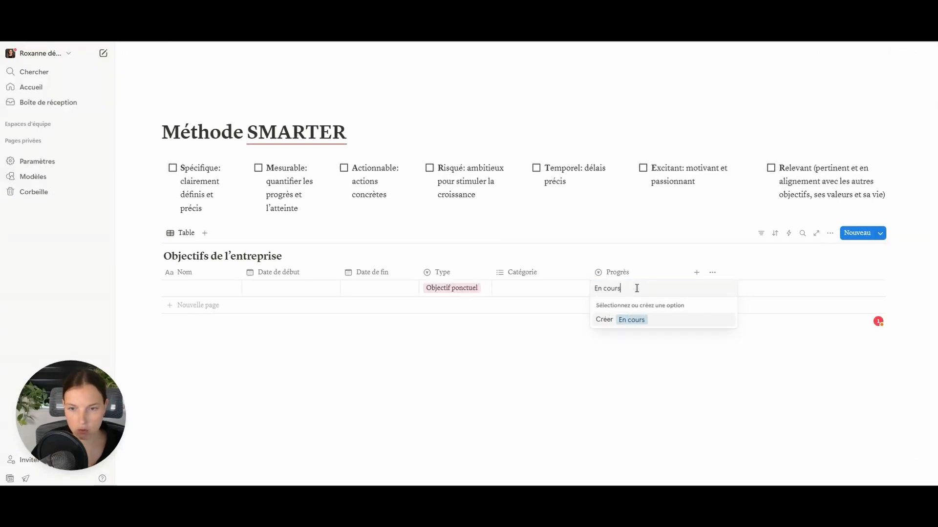
{"action": "key", "text": "Return"}
- Add Progrès options Abandonné and Atteint, leaving the first row set to Atteint
{"action": "left_click", "coordinate": [635, 288]}
{"action": "type", "text": "Aban"}
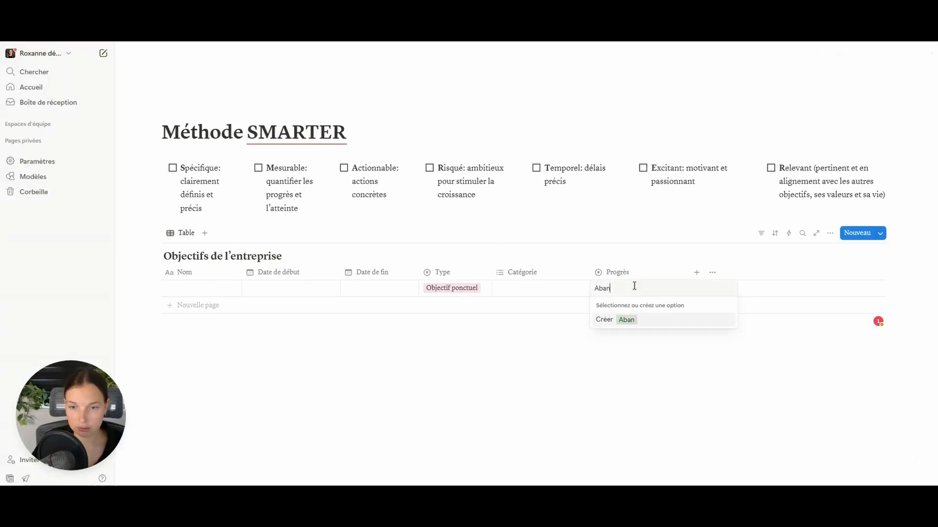
{"action": "type", "text": "donné"}
{"action": "key", "text": "Return"}
{"action": "left_click", "coordinate": [636, 288]}
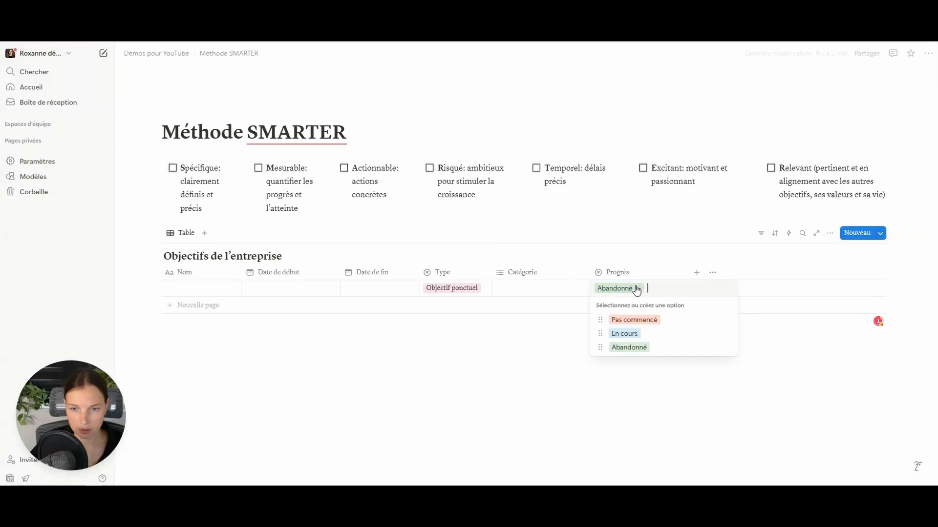
{"action": "type", "text": "Atteint"}
{"action": "key", "text": "Return"}
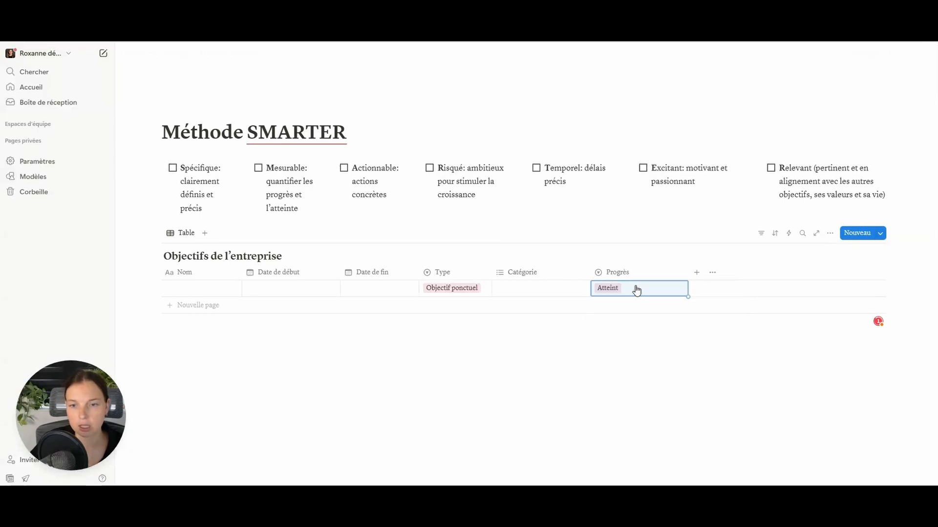
{"action": "left_click", "coordinate": [636, 289]}
{"action": "key", "text": "Escape"}
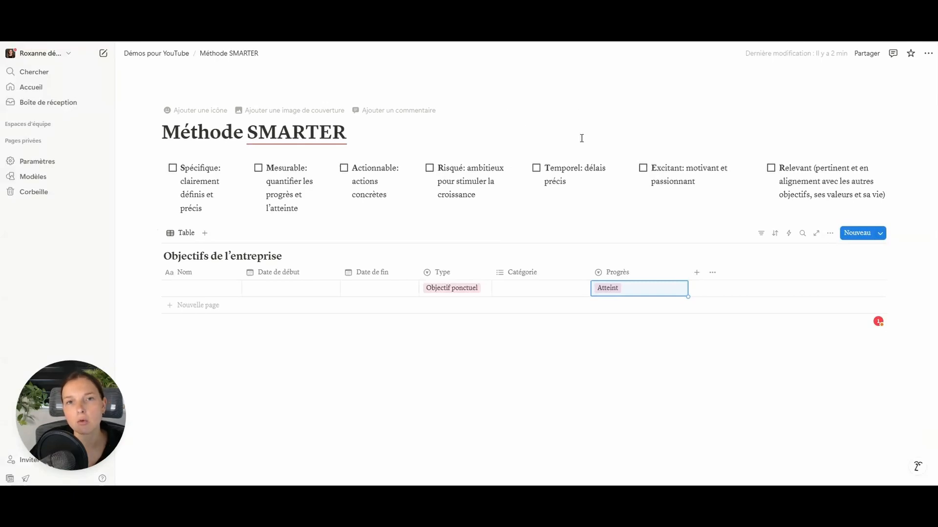
- Add a Fréquence select column with 1x par semaine and 4x par semaine, row one set to 4x par semaine
{"action": "left_click", "coordinate": [698, 274]}
{"action": "left_click", "coordinate": [843, 388]}
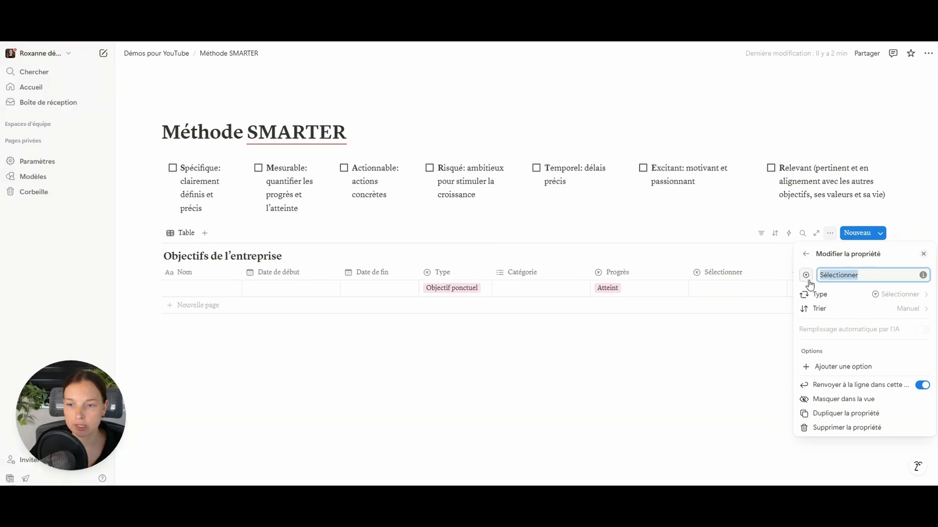
{"action": "type", "text": "Fréquenc"}
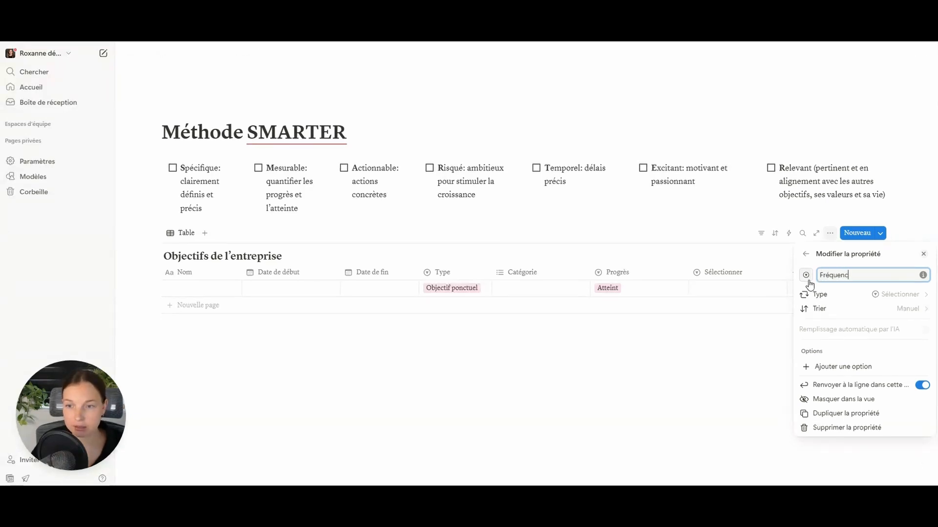
{"action": "type", "text": "e"}
{"action": "left_click", "coordinate": [737, 295]}
{"action": "left_click", "coordinate": [738, 289]}
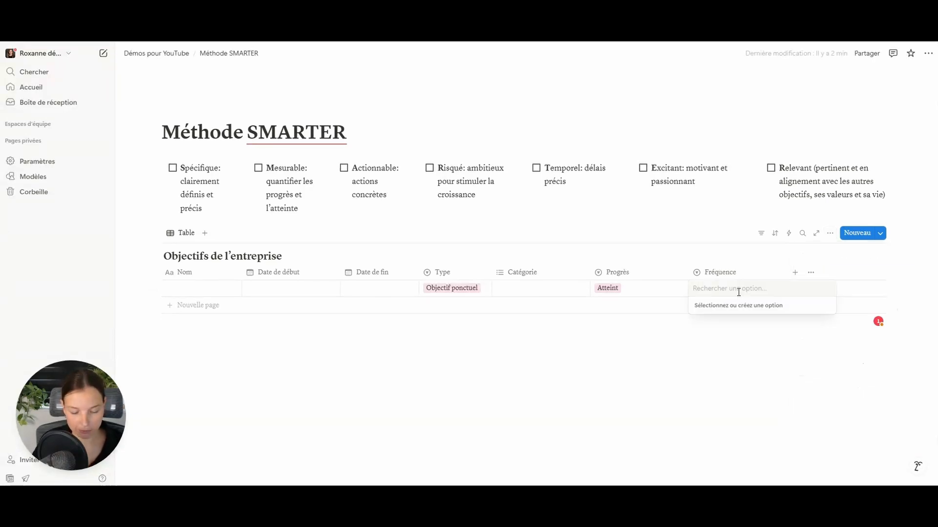
{"action": "type", "text": "1x par semaine"}
{"action": "key", "text": "Return"}
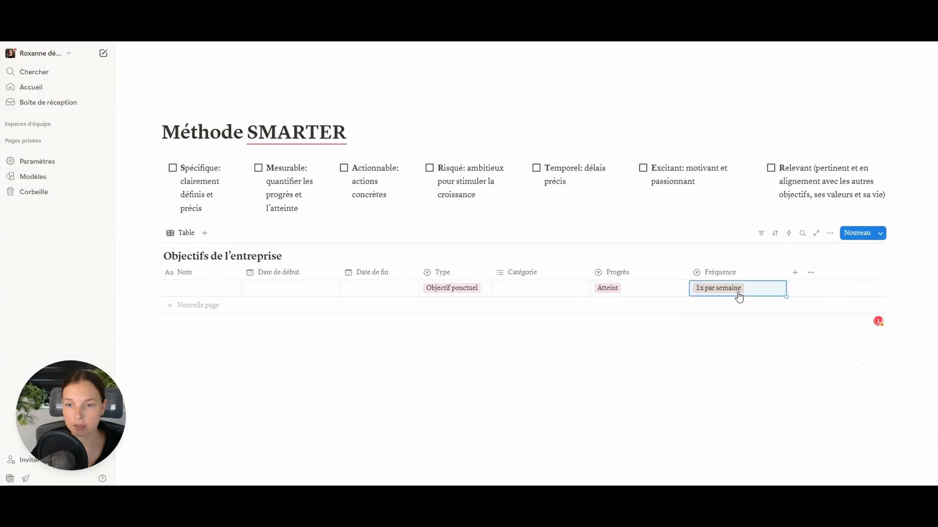
{"action": "left_click", "coordinate": [739, 295]}
{"action": "type", "text": "4x"}
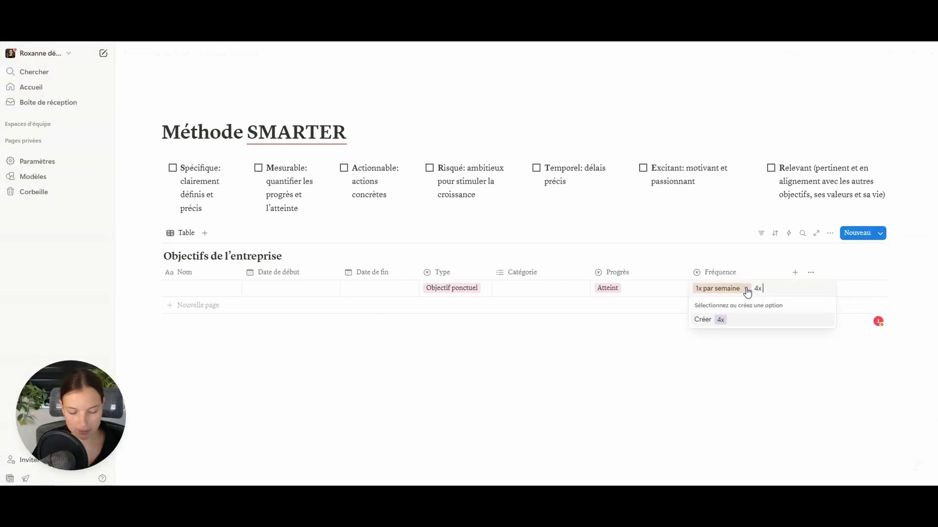
{"action": "type", "text": " par semaine"}
{"action": "key", "text": "Return"}
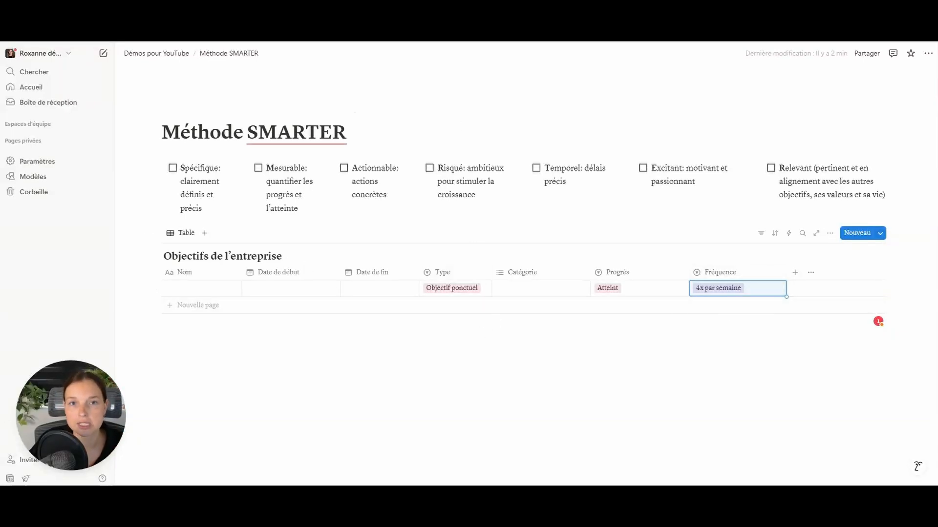
{"action": "left_click", "coordinate": [795, 272]}
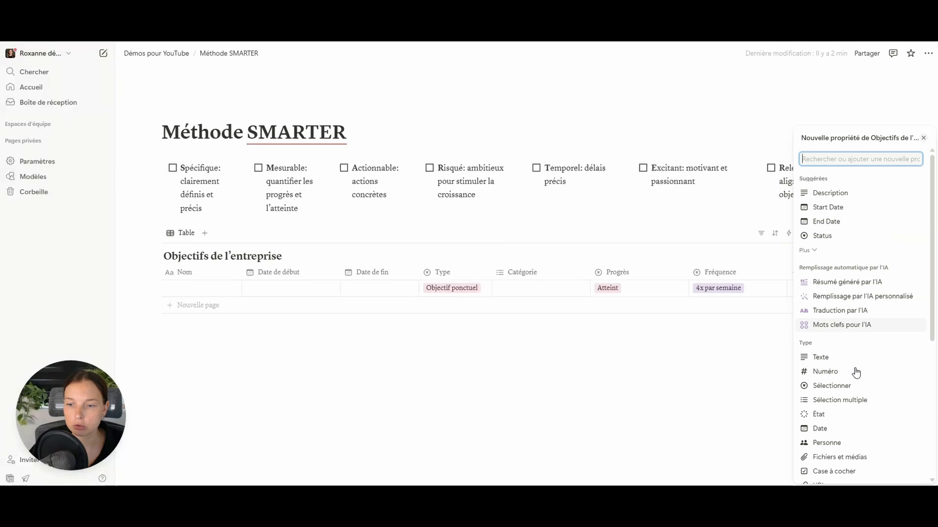
- Make the new column a multi-select named Jour(s) de la semaine
{"action": "left_click", "coordinate": [850, 398]}
{"action": "triple_click", "coordinate": [875, 275]}
{"action": "type", "text": "Jour*s"}
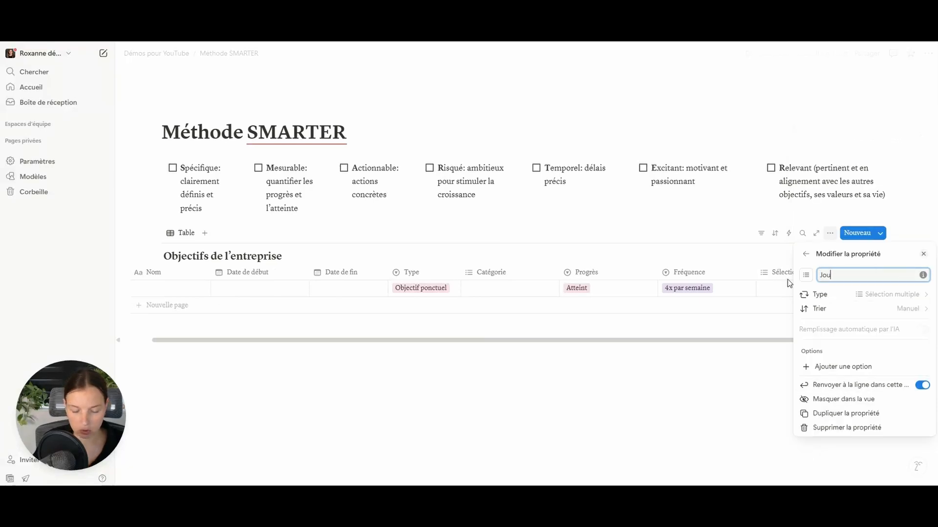
{"action": "key", "text": "BackSpace"}
{"action": "key", "text": "BackSpace"}
{"action": "type", "text": "(s) de a"}
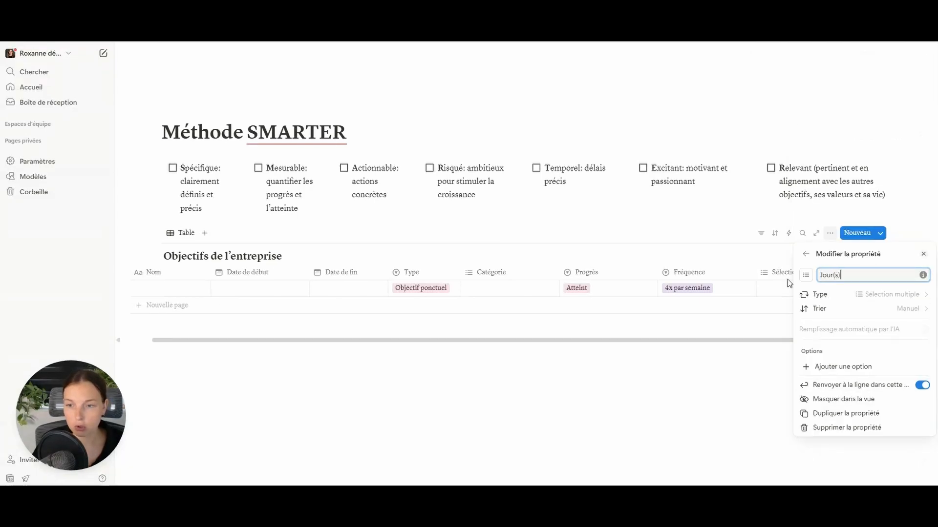
{"action": "key", "text": "BackSpace"}
{"action": "type", "text": "la sema"}
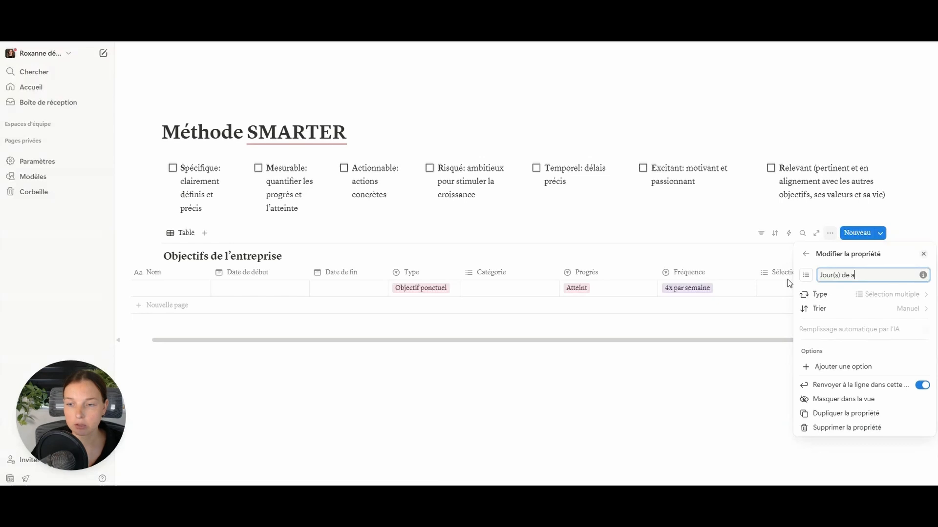
{"action": "type", "text": "ine"}
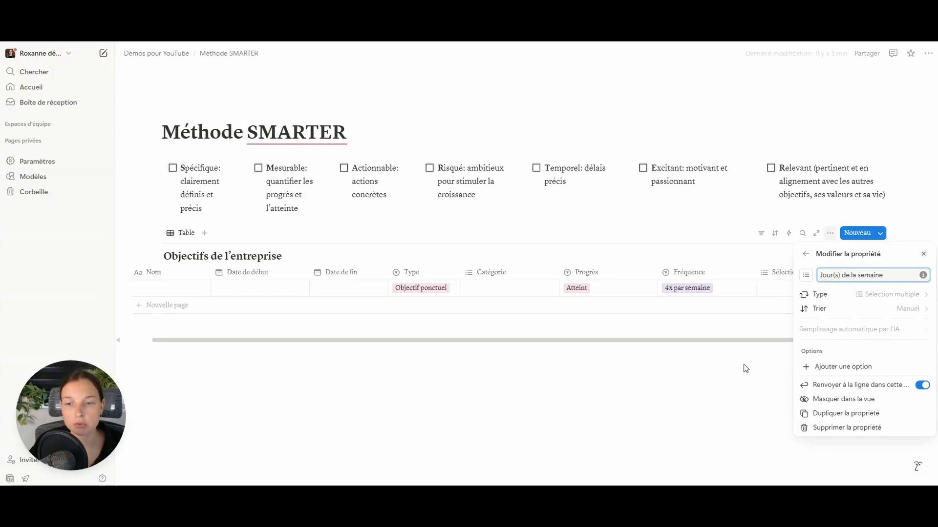
{"action": "left_click", "coordinate": [743, 368]}
- Create day options LUNDI, MARDI, MERCREDI and JEUDI in the first row's cell
{"action": "left_click", "coordinate": [784, 292]}
{"action": "type", "text": "LUNDI"}
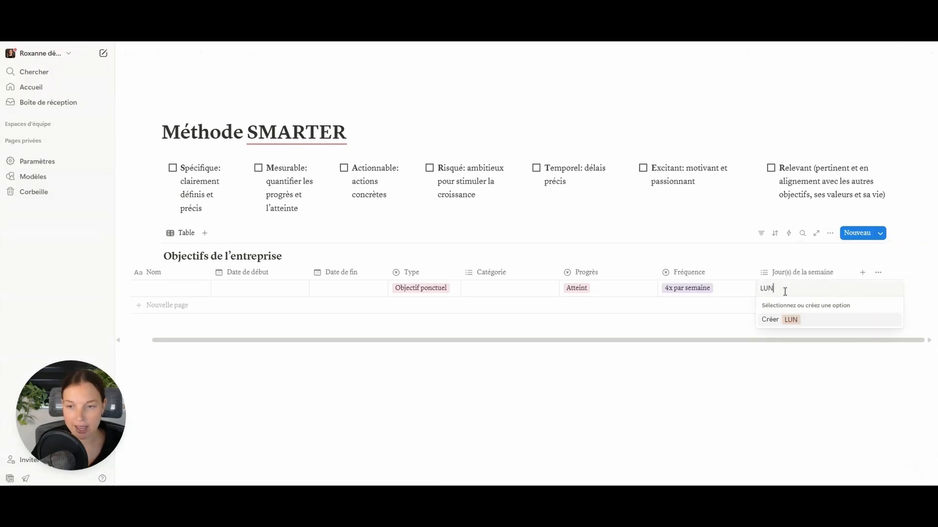
{"action": "key", "text": "Return"}
{"action": "left_click", "coordinate": [793, 289]}
{"action": "type", "text": "MARDI"}
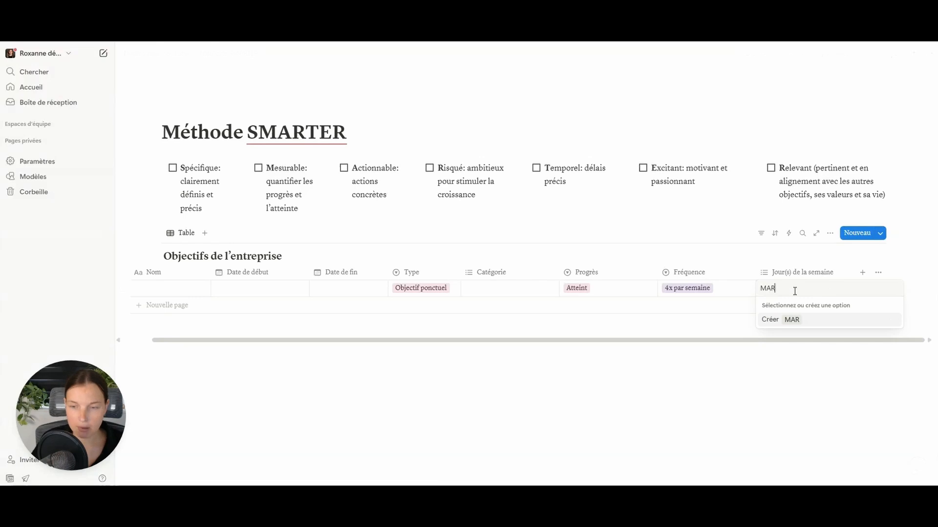
{"action": "key", "text": "Return"}
{"action": "left_click", "coordinate": [790, 289]}
{"action": "type", "text": "MERCREDI"}
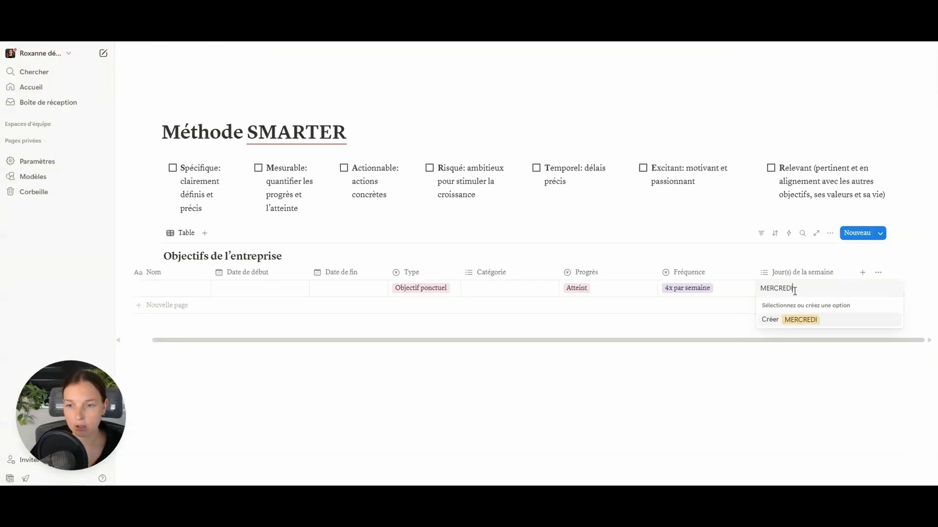
{"action": "key", "text": "Return"}
{"action": "key", "text": "BackSpace"}
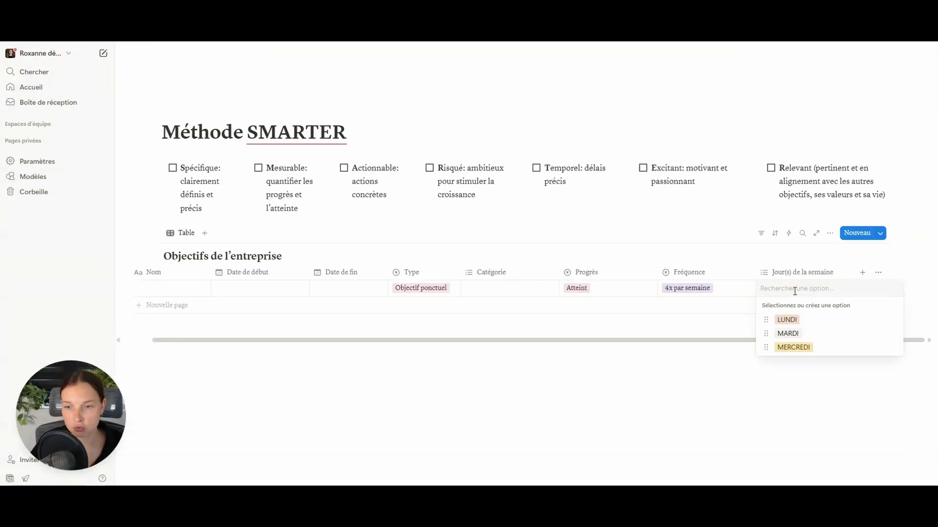
{"action": "type", "text": "JEUDI"}
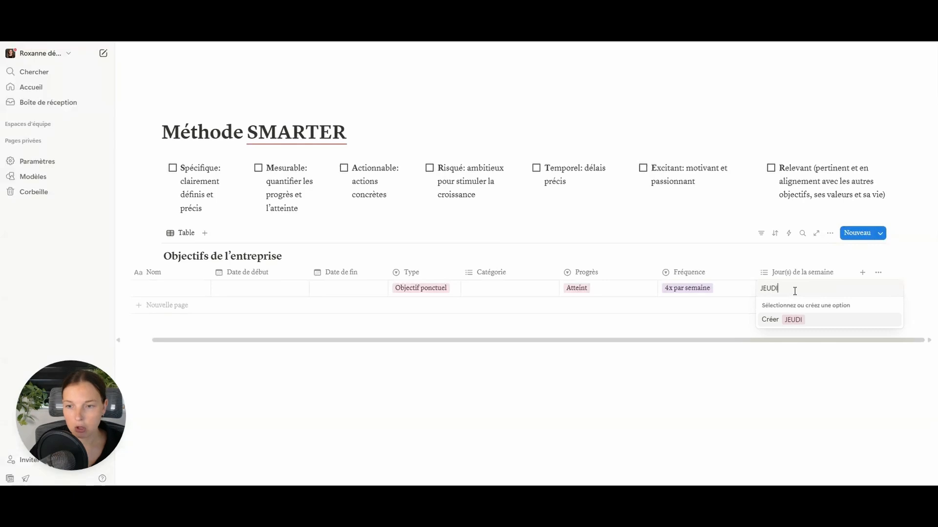
{"action": "key", "text": "Return"}
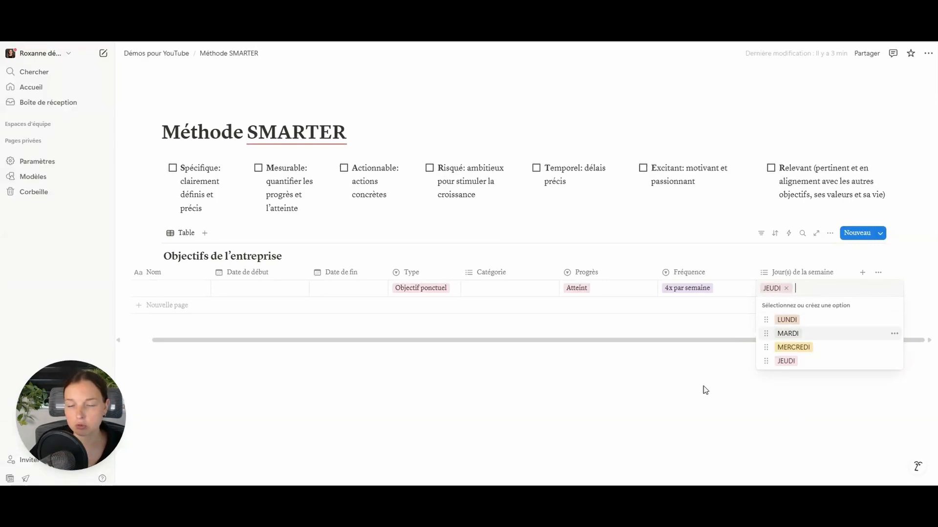
- Tag the first row with JEUDI and MERCREDI
{"action": "key", "text": "Escape"}
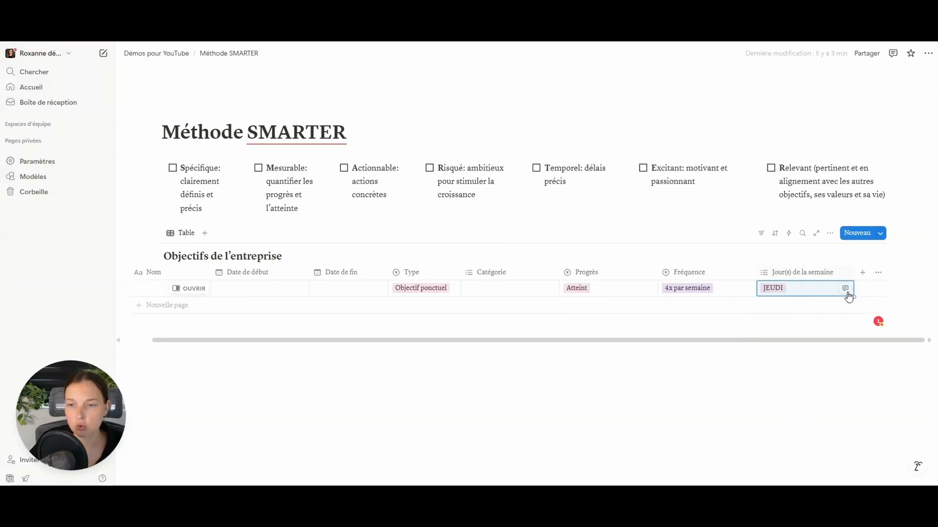
{"action": "left_click", "coordinate": [801, 293]}
{"action": "left_click", "coordinate": [793, 347]}
{"action": "left_click", "coordinate": [696, 359]}
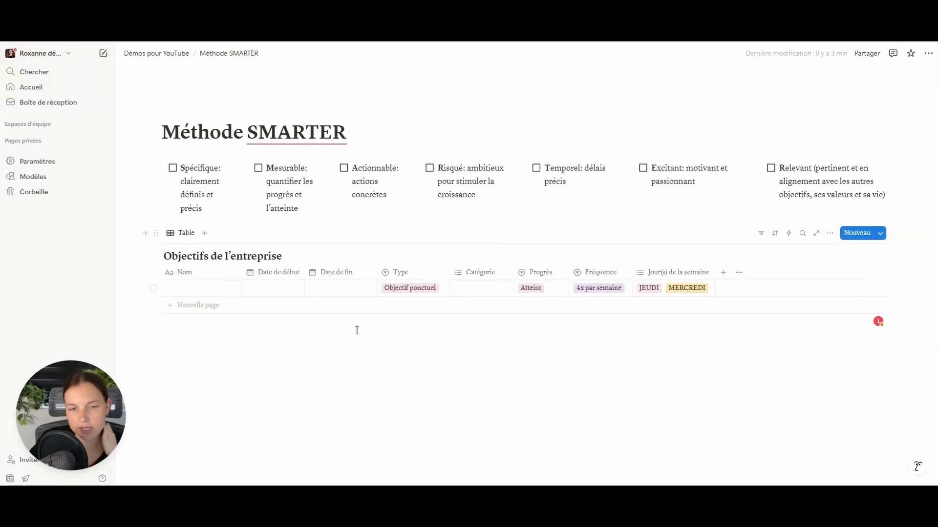
- Open the first goal in a side panel and reorder its properties to start with Type, then Progrès
{"action": "left_click", "coordinate": [234, 288]}
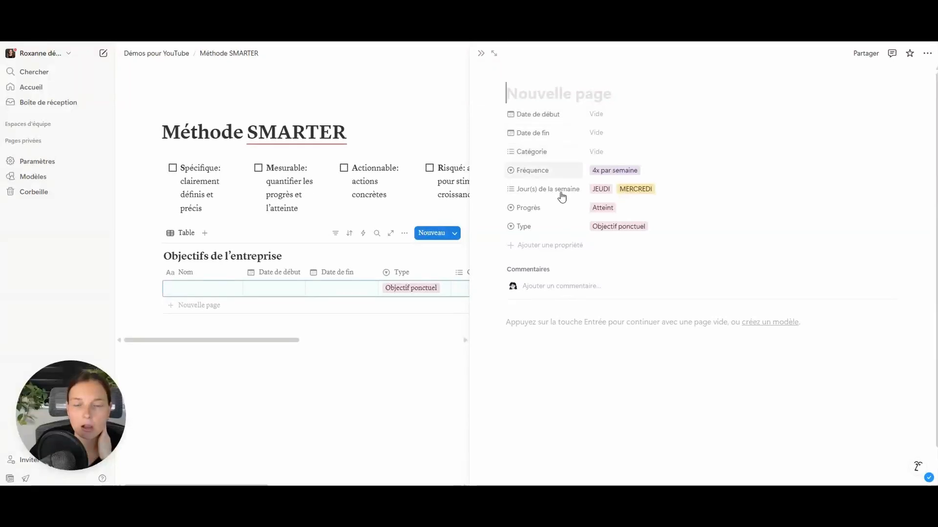
{"action": "left_click_drag", "start_coordinate": [567, 217], "coordinate": [578, 113]}
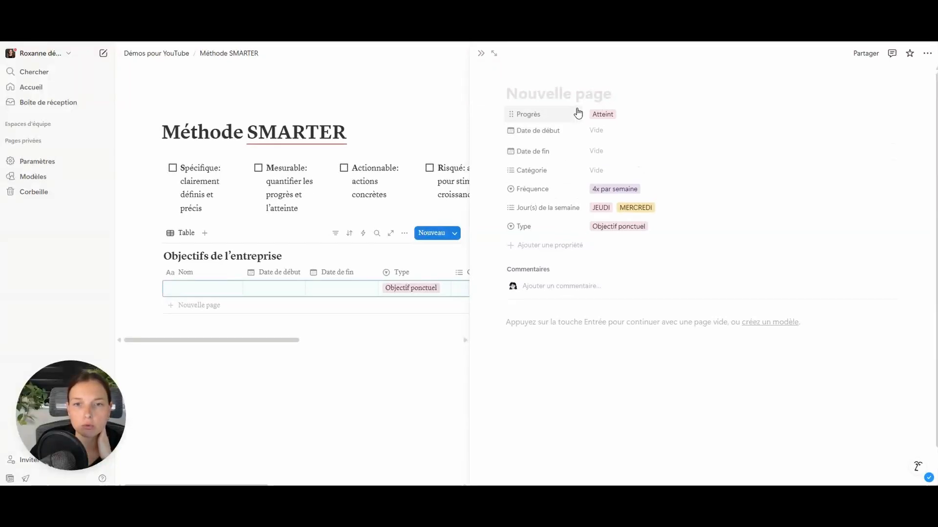
{"action": "left_click_drag", "start_coordinate": [544, 234], "coordinate": [553, 120]}
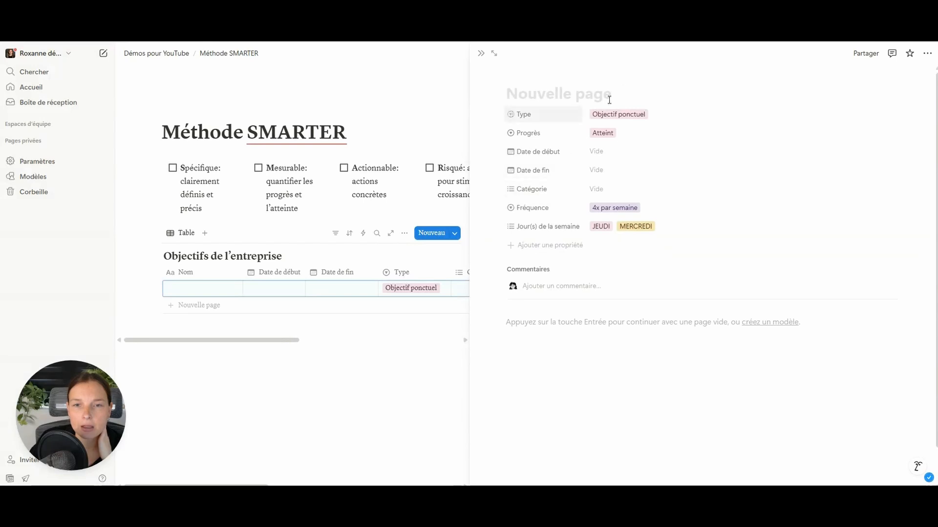
- In the goal page layout editor, add a property section named Général
{"action": "mouse_move", "coordinate": [662, 61]}
{"action": "left_click", "coordinate": [738, 78]}
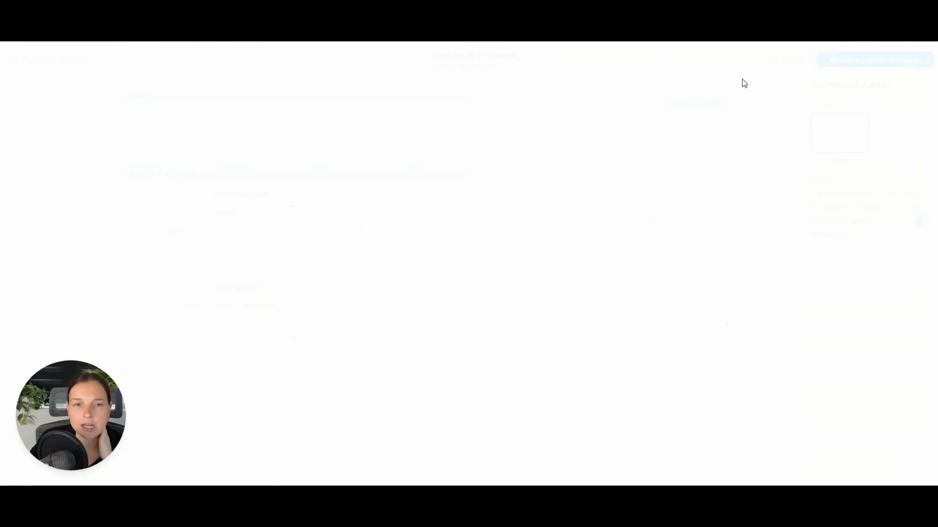
{"action": "left_click", "coordinate": [318, 174]}
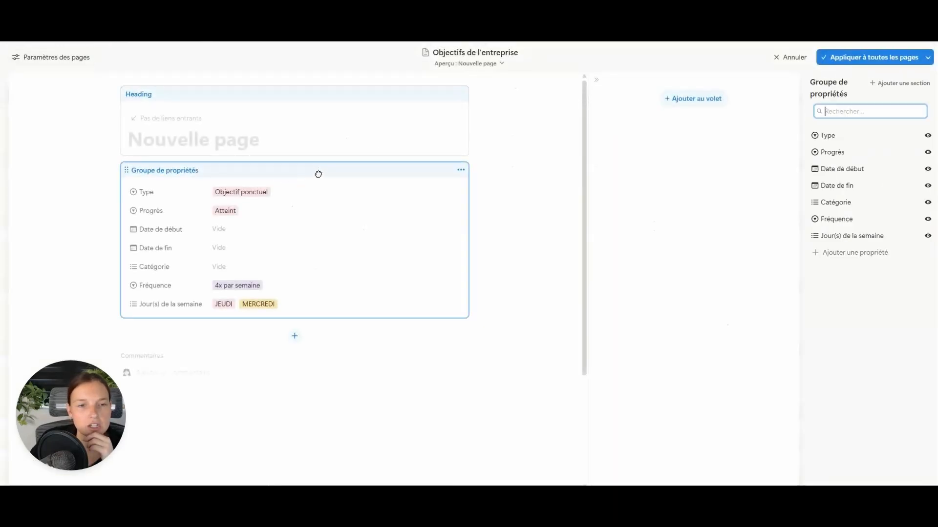
{"action": "left_click", "coordinate": [889, 84]}
{"action": "type", "text": "Infos"}
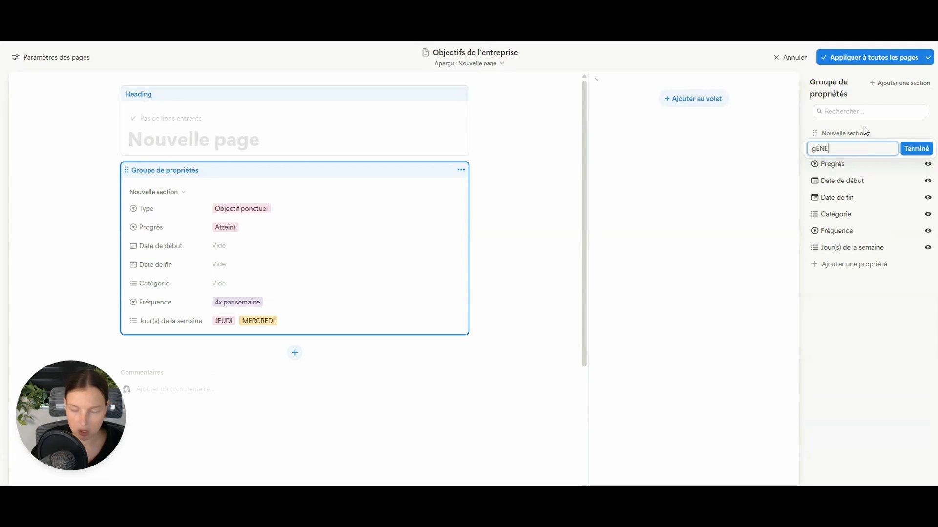
{"action": "key", "text": "BackSpace"}
{"action": "key", "text": "BackSpace"}
{"action": "key", "text": "BackSpace"}
{"action": "key", "text": "BackSpace"}
{"action": "key", "text": "BackSpace"}
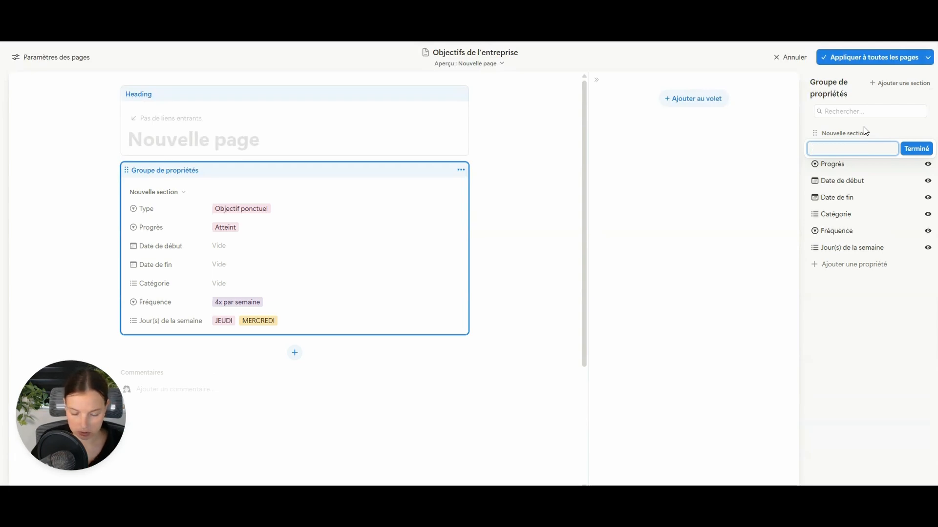
{"action": "type", "text": "Général"}
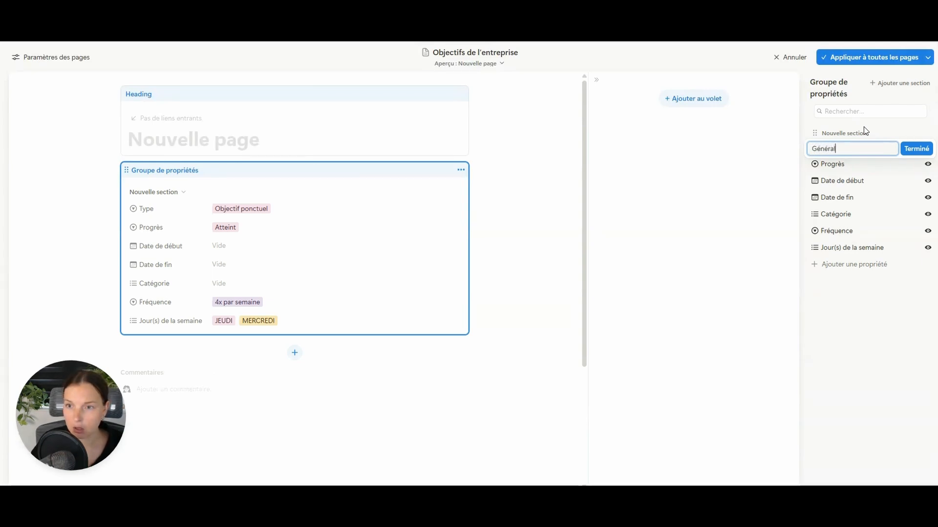
{"action": "key", "text": "Return"}
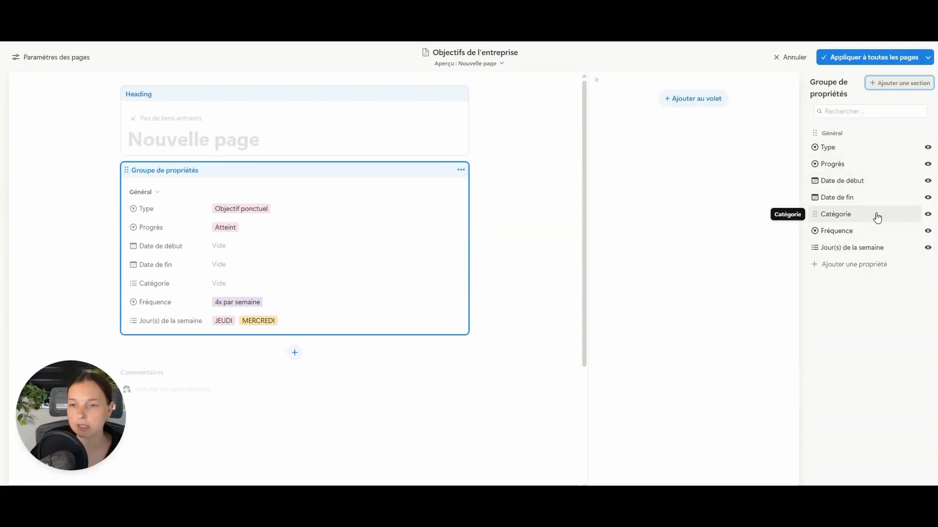
- Add a Habitudes récurrentes section holding Fréquence and Jour(s) de la semaine, applied to all pages
{"action": "left_click", "coordinate": [901, 84]}
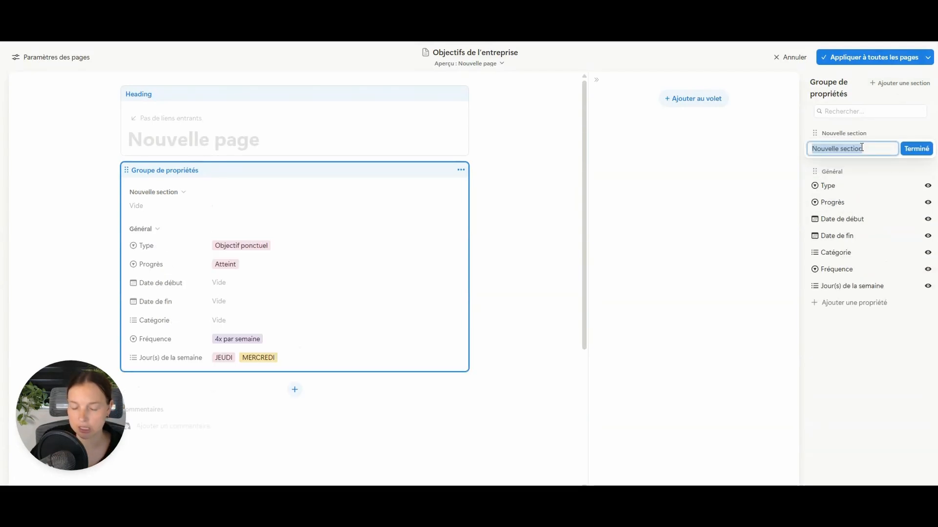
{"action": "type", "text": "Habit"}
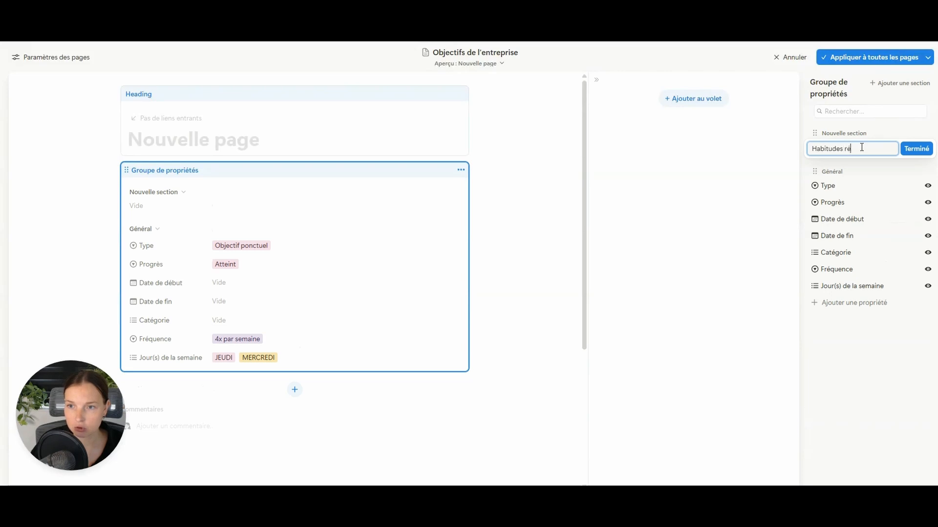
{"action": "type", "text": "udes récurrentes"}
{"action": "key", "text": "Return"}
{"action": "left_click", "coordinate": [858, 148]}
{"action": "key", "text": "Escape"}
{"action": "left_click_drag", "start_coordinate": [859, 149], "coordinate": [849, 286]}
{"action": "left_click_drag", "start_coordinate": [858, 232], "coordinate": [873, 290]}
{"action": "left_click", "coordinate": [845, 62]}
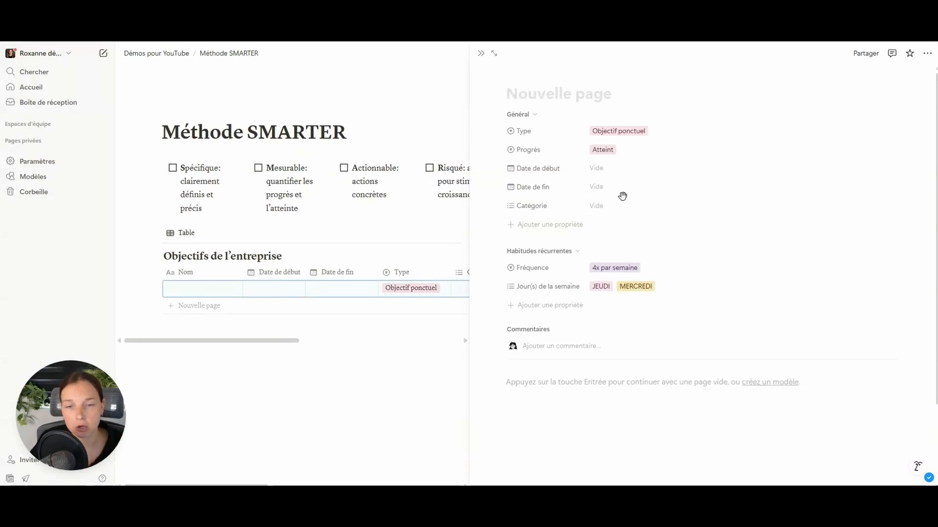
- Dismiss the new-property type list without adding anything and reopen the goal page layout editor
{"action": "left_click", "coordinate": [560, 226]}
{"action": "scroll", "coordinate": [566, 239], "scroll_direction": "down", "scroll_amount": 5}
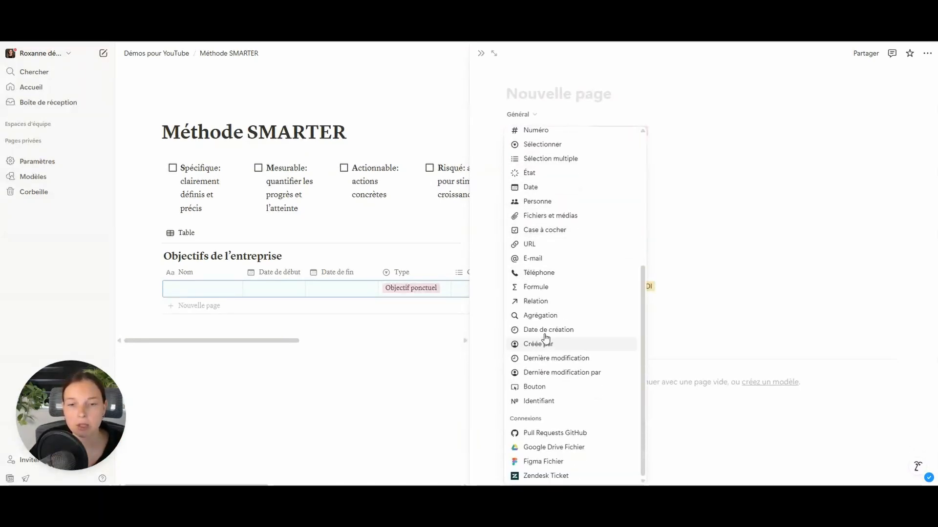
{"action": "left_click", "coordinate": [744, 242]}
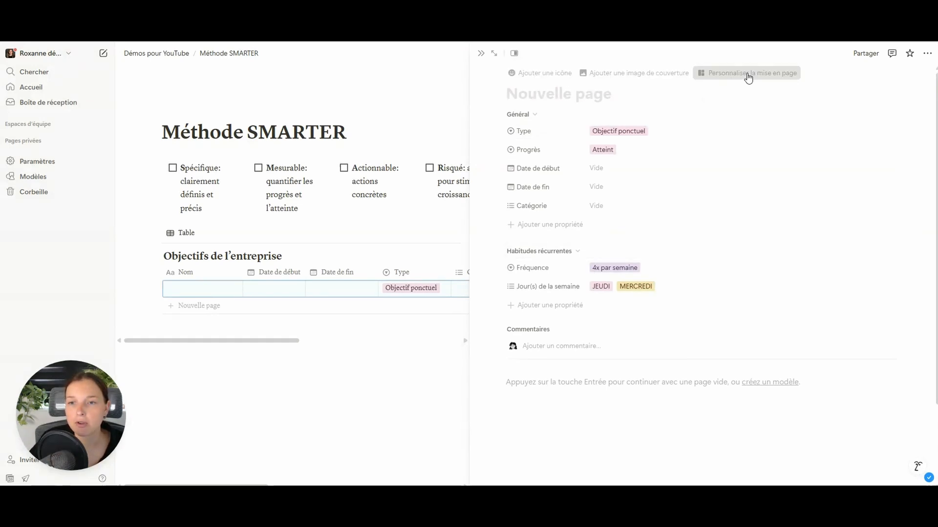
{"action": "left_click", "coordinate": [748, 78]}
- Open and close the pinned-property search list under the page heading without pinning anything
{"action": "left_click", "coordinate": [841, 138]}
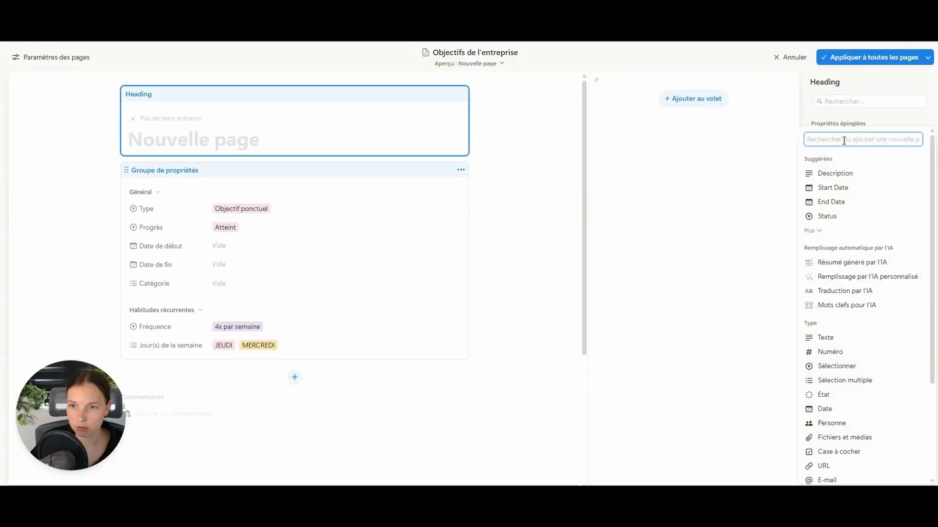
{"action": "left_click", "coordinate": [860, 125]}
{"action": "left_click", "coordinate": [859, 137]}
{"action": "left_click", "coordinate": [897, 82]}
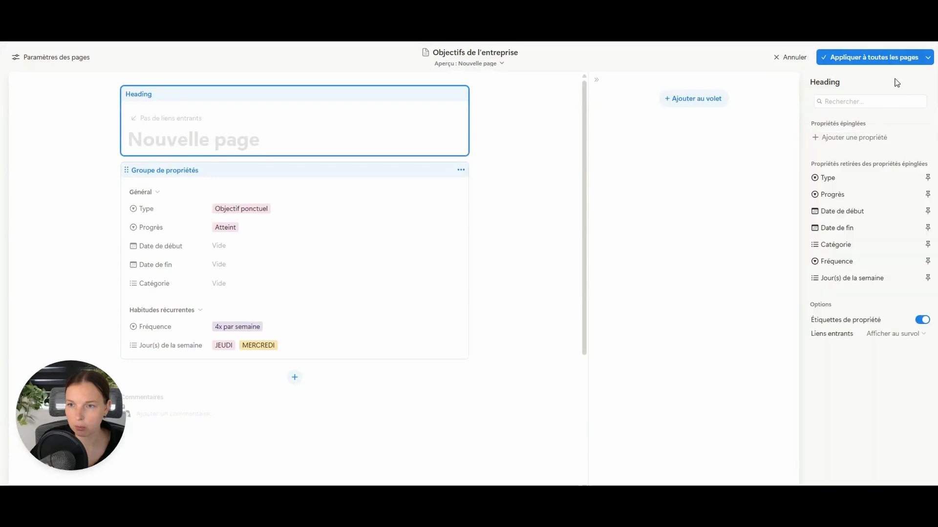
- Add a Barre de progression section to the property group below Habitudes récurrentes
{"action": "left_click", "coordinate": [436, 231]}
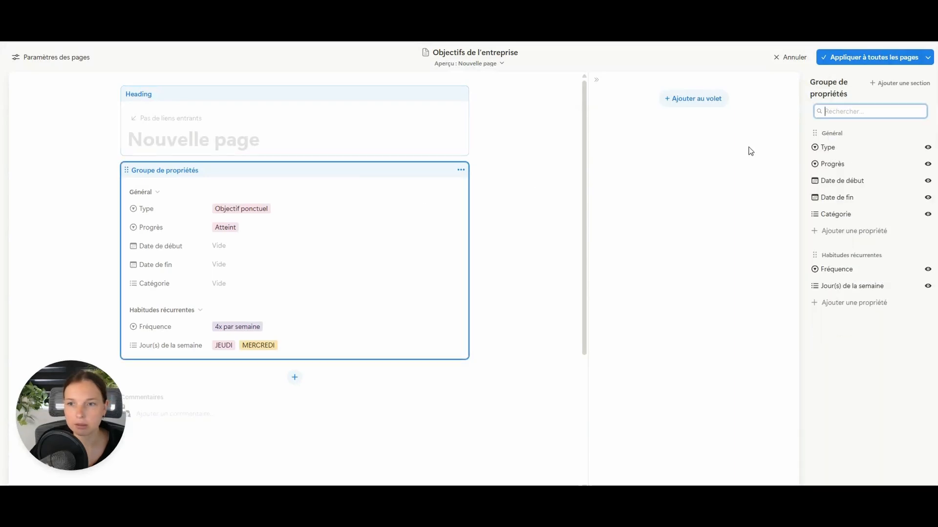
{"action": "left_click", "coordinate": [901, 84]}
{"action": "type", "text": "B"}
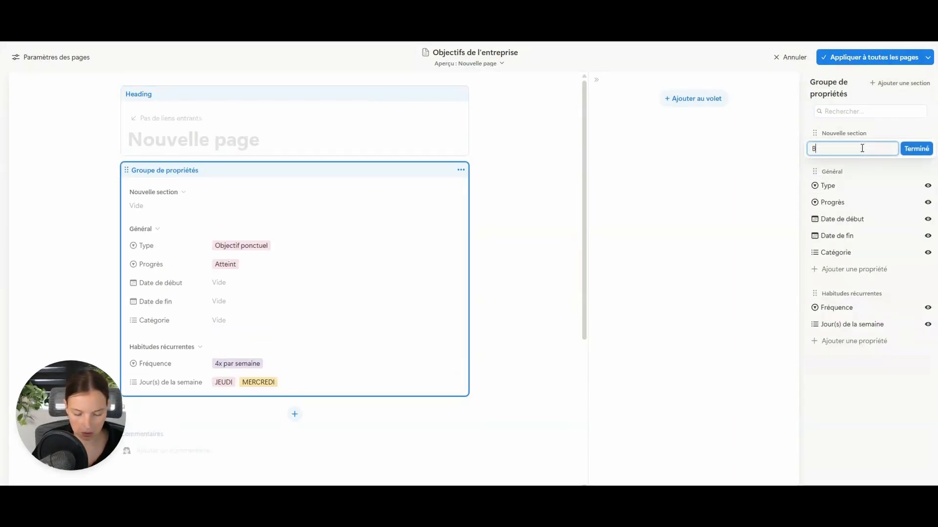
{"action": "type", "text": "arre de progression"}
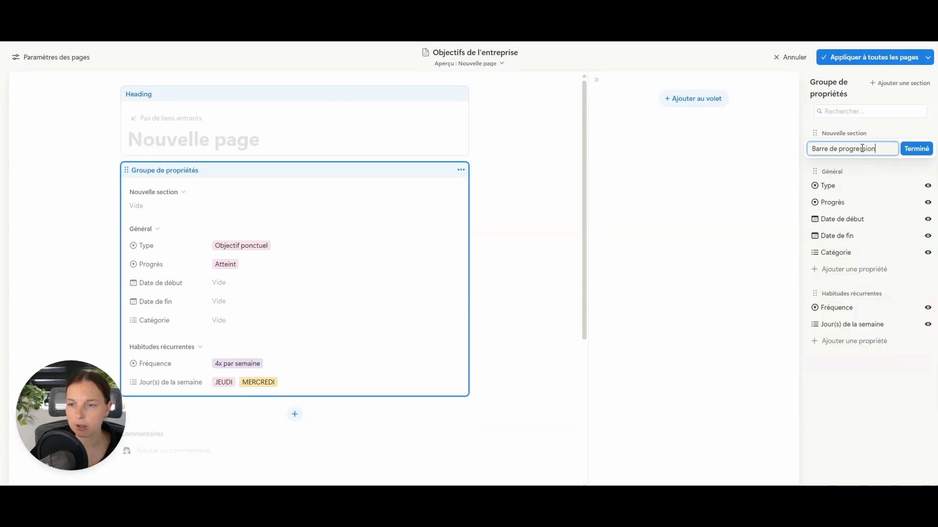
{"action": "left_click", "coordinate": [916, 149]}
{"action": "left_click_drag", "start_coordinate": [870, 140], "coordinate": [863, 348]}
{"action": "left_click", "coordinate": [853, 344]}
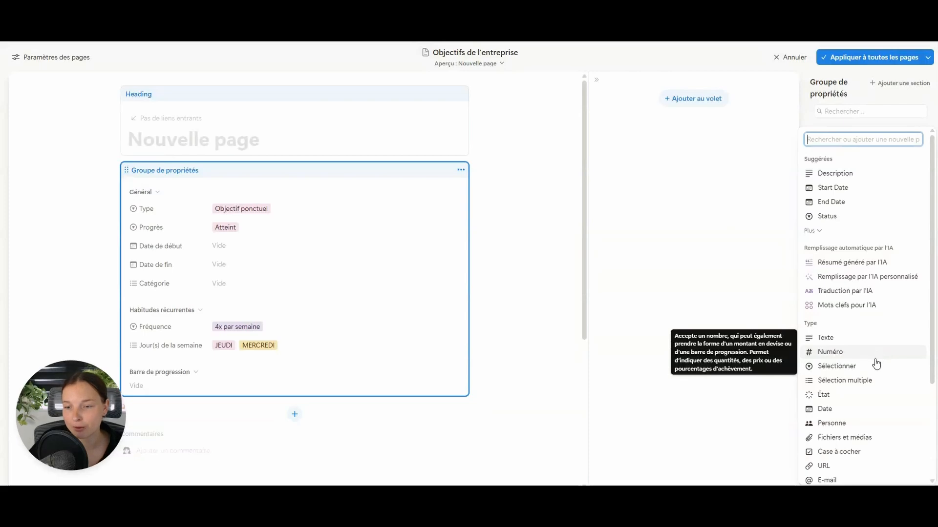
- Add two number properties, Résultat à atteindre and Résultat atteint, to the section
{"action": "left_click", "coordinate": [836, 354]}
{"action": "type", "text": "R"}
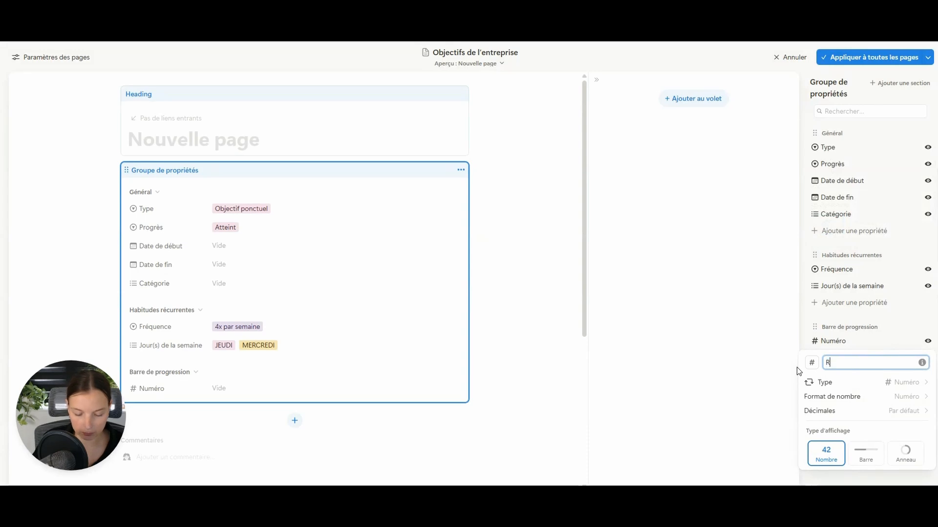
{"action": "type", "text": "ésultat à atteindre"}
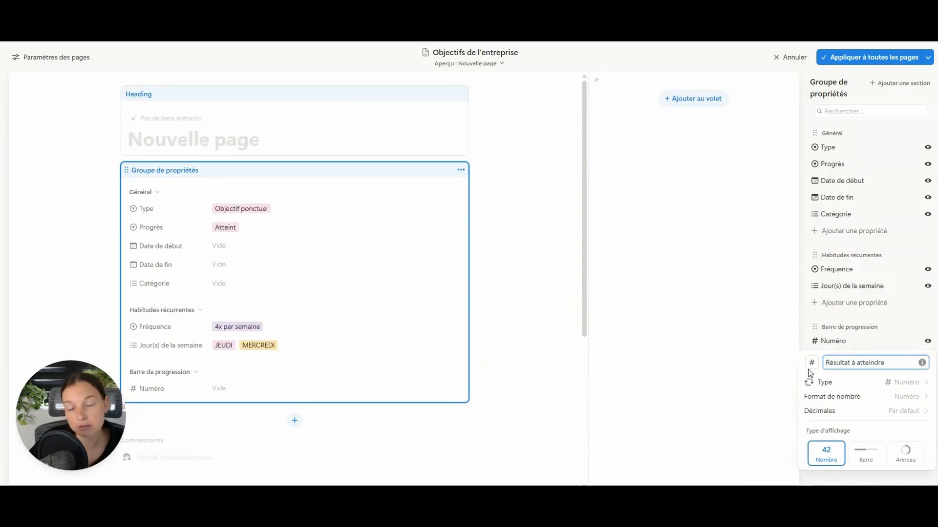
{"action": "key", "text": "Return"}
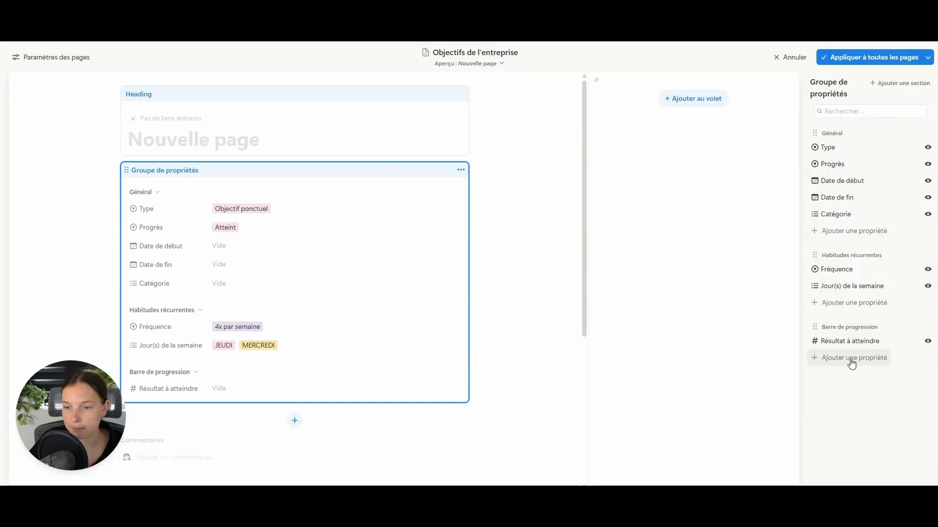
{"action": "left_click", "coordinate": [848, 359]}
{"action": "left_click", "coordinate": [849, 354]}
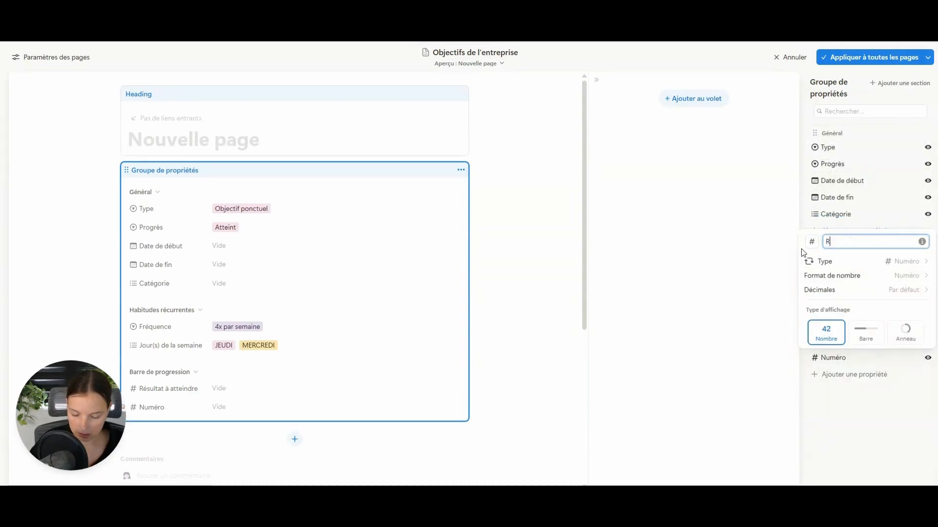
{"action": "type", "text": "Résultat atteint"}
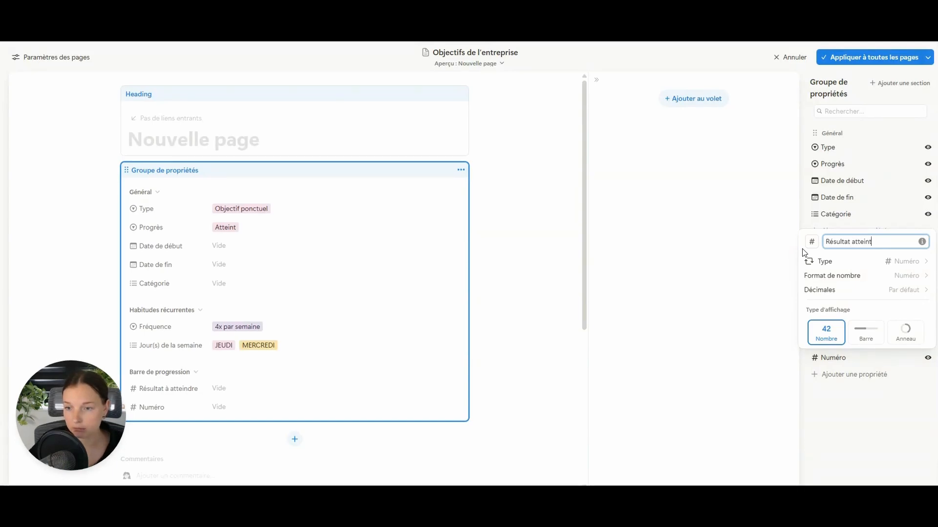
{"action": "key", "text": "Return"}
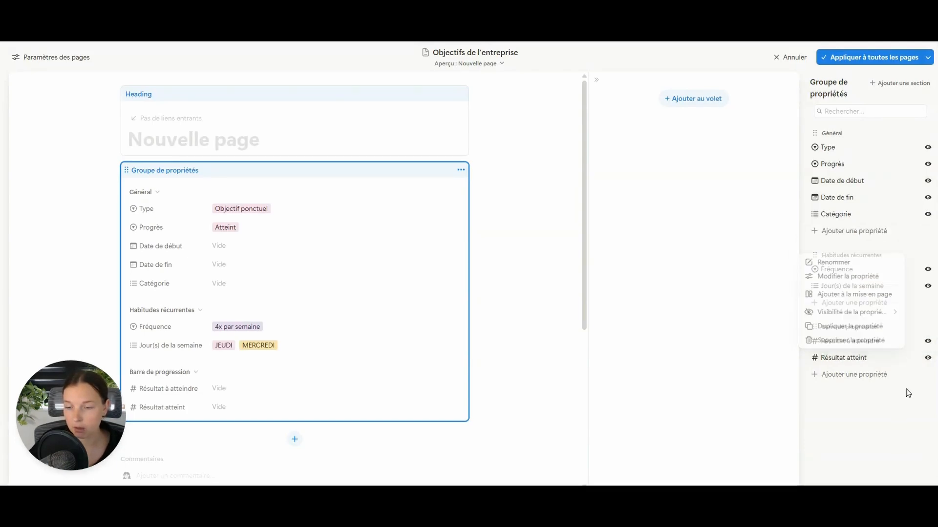
- Add a third property as a formula named Barre de progression
{"action": "left_click", "coordinate": [855, 377]}
{"action": "scroll", "coordinate": [880, 340], "scroll_direction": "down", "scroll_amount": 3}
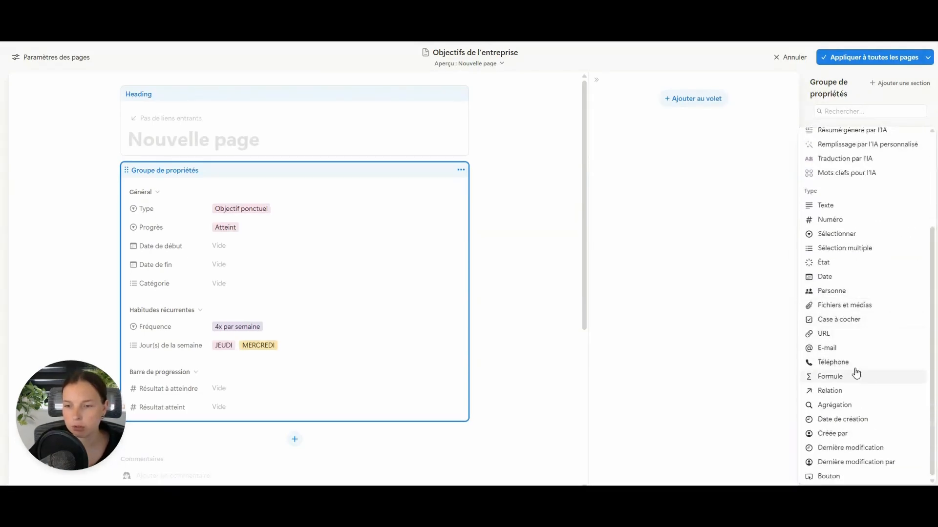
{"action": "left_click", "coordinate": [850, 377]}
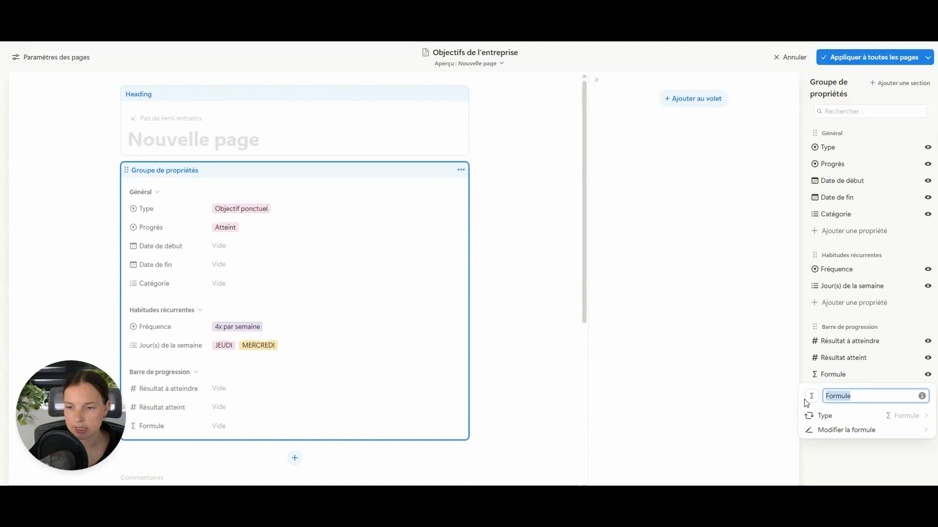
{"action": "type", "text": "Barre de pro"}
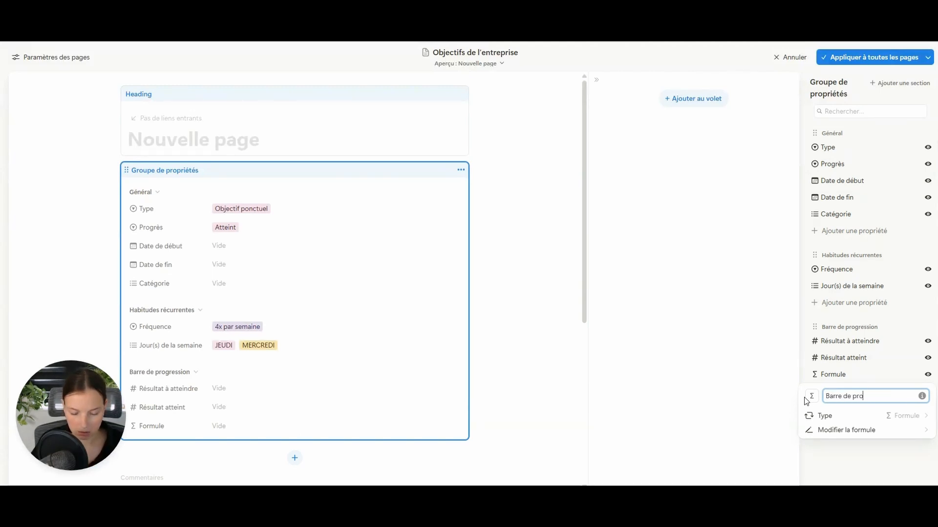
{"action": "type", "text": "gression"}
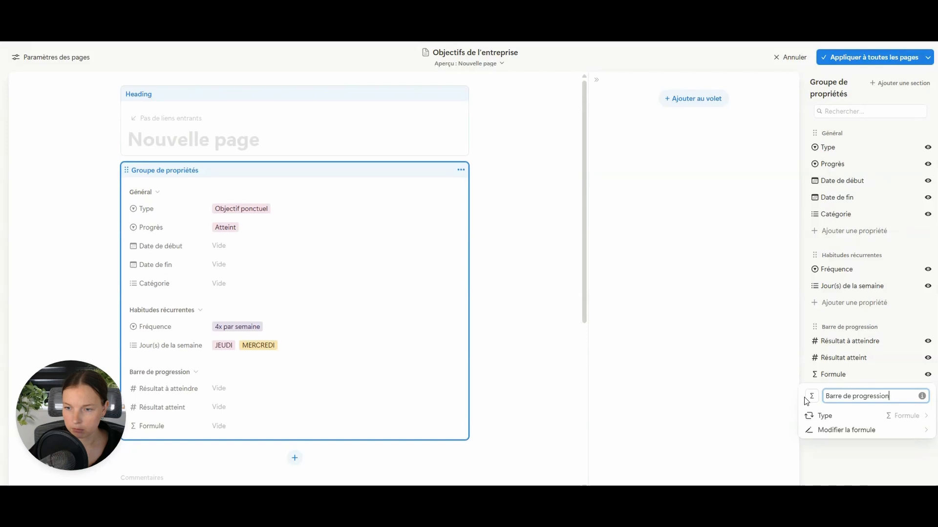
- Set the Barre de progression formula to Résultat atteint divided by Résultat à atteindre
{"action": "left_click", "coordinate": [856, 430]}
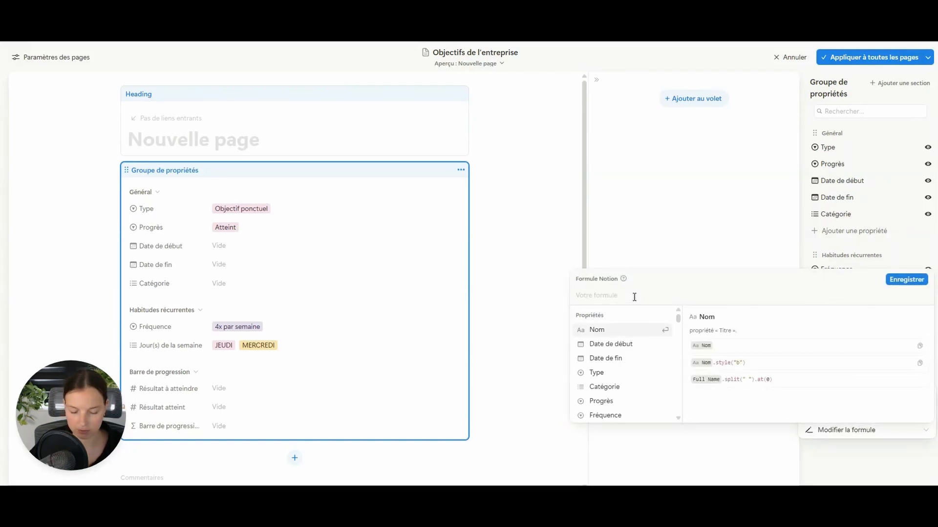
{"action": "type", "text": "résul"}
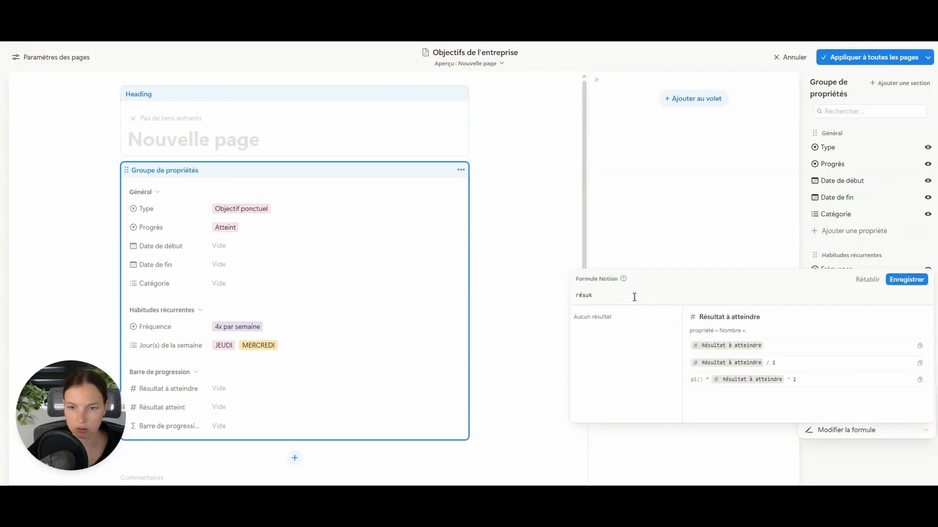
{"action": "key", "text": "BackSpace"}
{"action": "left_click", "coordinate": [641, 352]}
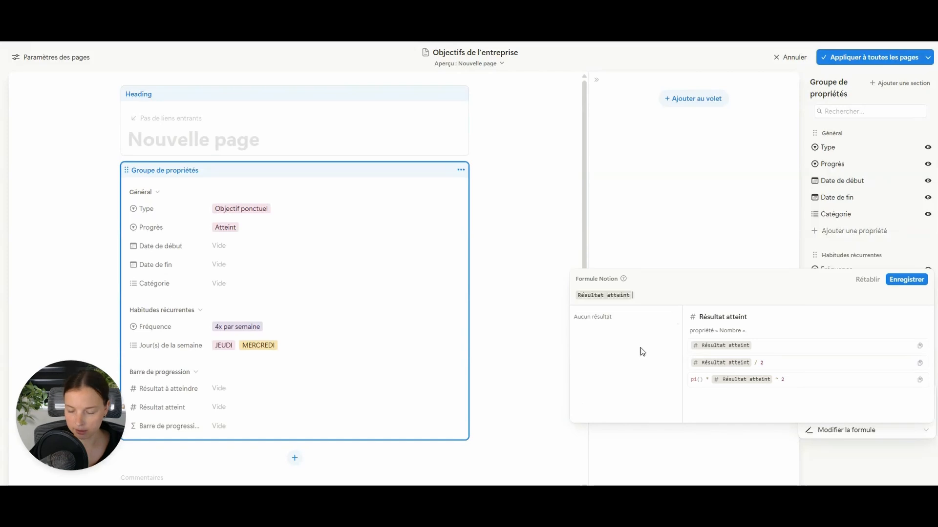
{"action": "type", "text": "/"}
{"action": "type", "text": "résu"}
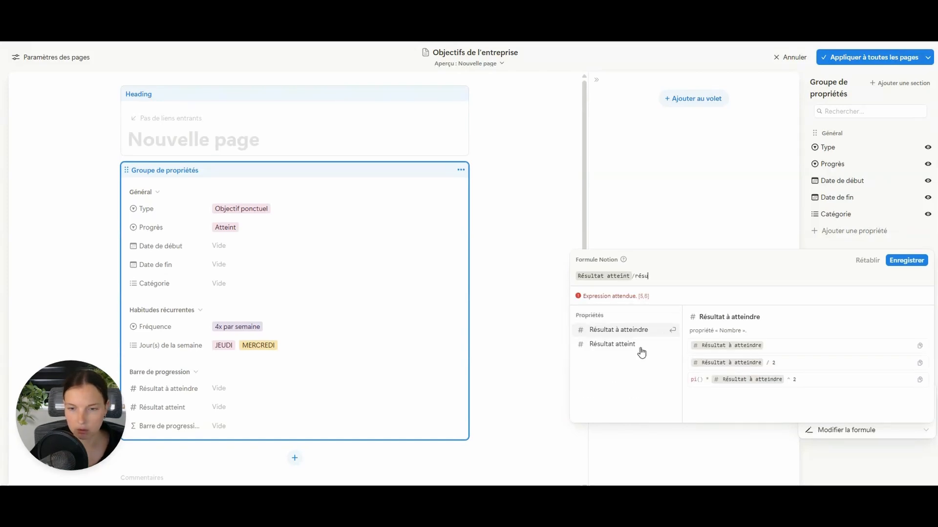
{"action": "left_click", "coordinate": [644, 331]}
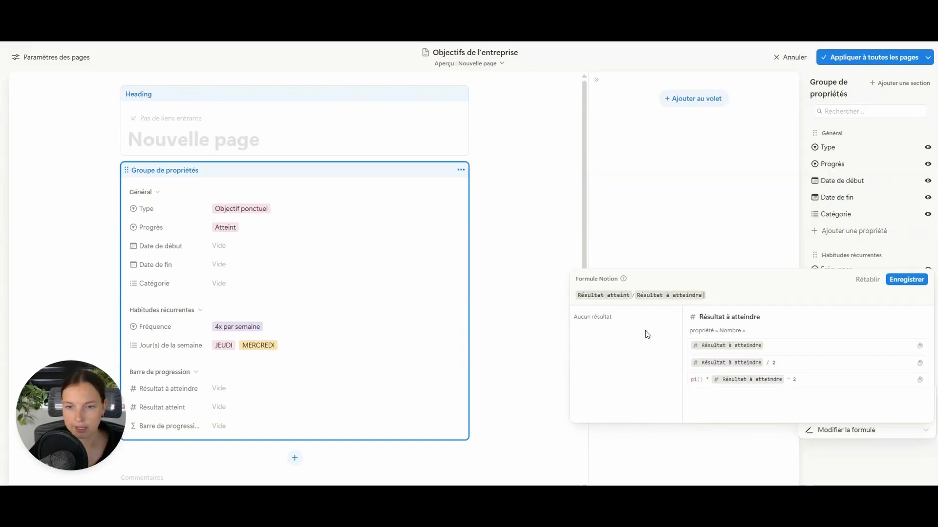
{"action": "left_click", "coordinate": [906, 279]}
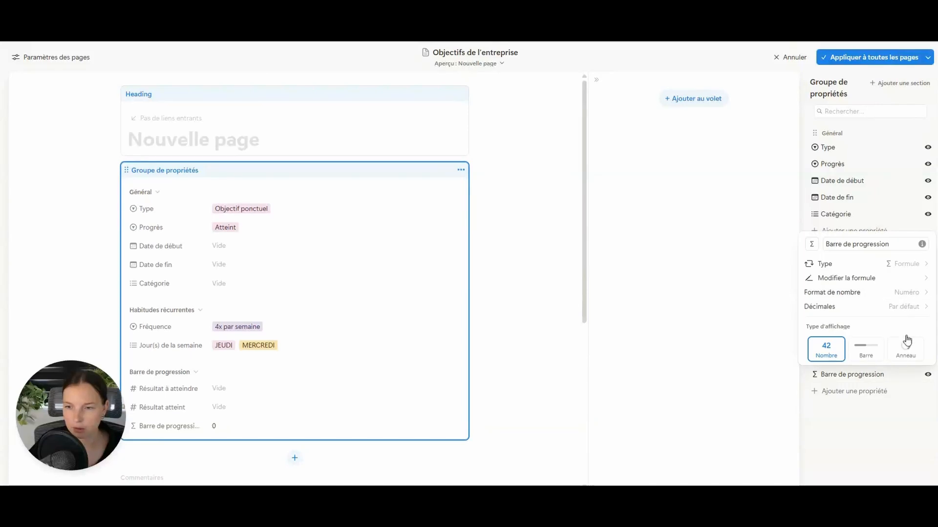
- Format the formula as Pourcentage with 0 decimals and apply the template to all pages
{"action": "left_click", "coordinate": [899, 296]}
{"action": "left_click", "coordinate": [863, 234]}
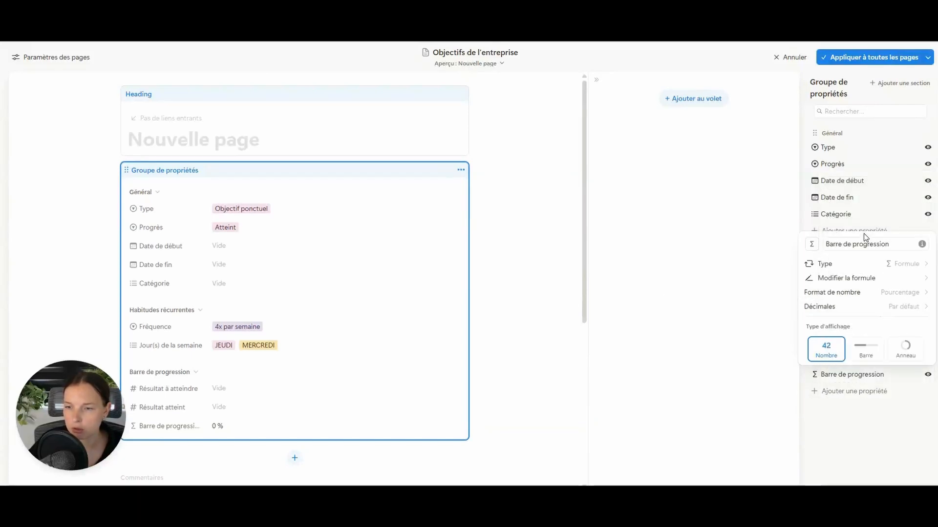
{"action": "left_click", "coordinate": [904, 307]}
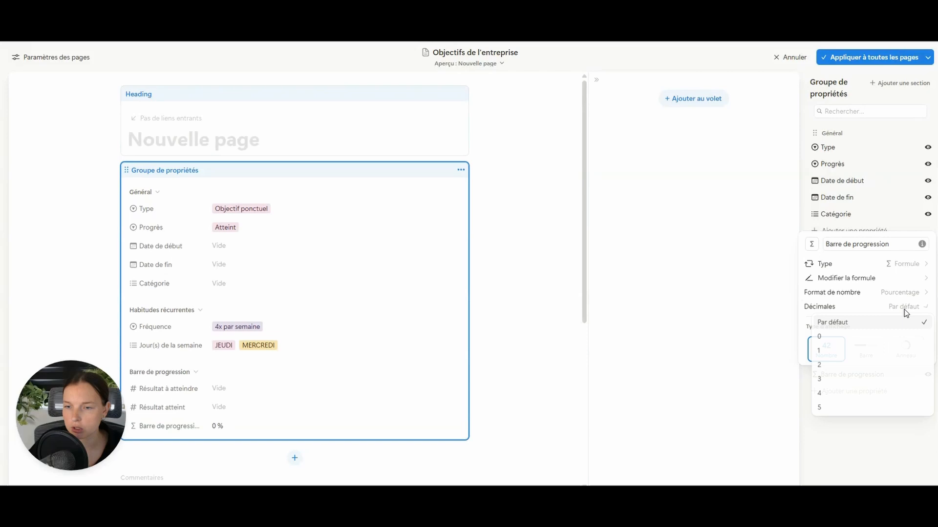
{"action": "left_click", "coordinate": [837, 341]}
{"action": "left_click", "coordinate": [902, 418]}
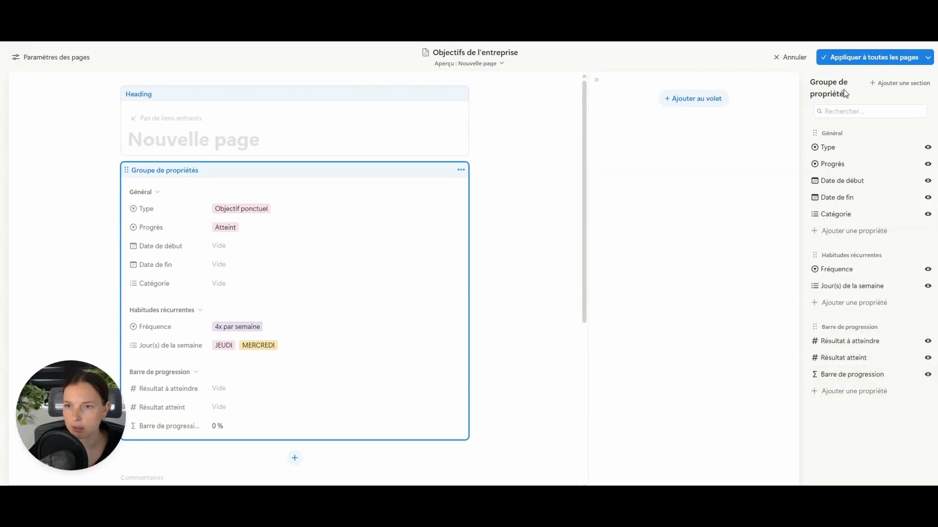
{"action": "left_click", "coordinate": [870, 57]}
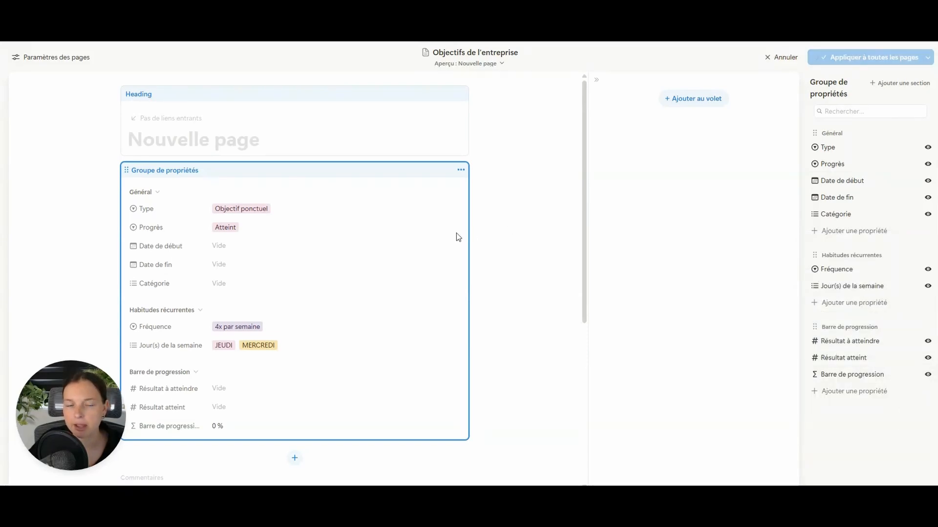
- Enter 500 as Résultat à atteindre and 265 as Résultat atteint
{"action": "scroll", "coordinate": [684, 283], "scroll_direction": "down", "scroll_amount": 1}
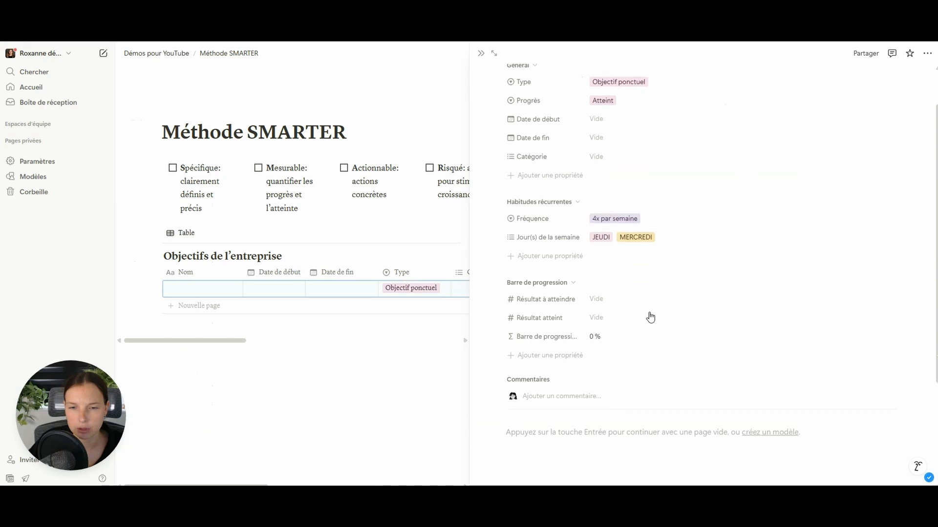
{"action": "left_click", "coordinate": [623, 300]}
{"action": "type", "text": "100"}
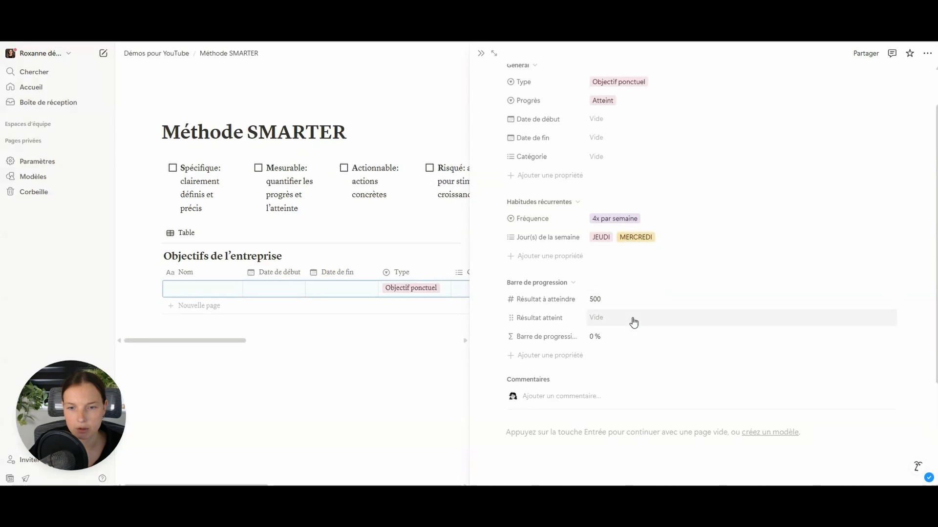
{"action": "left_click", "coordinate": [633, 318]}
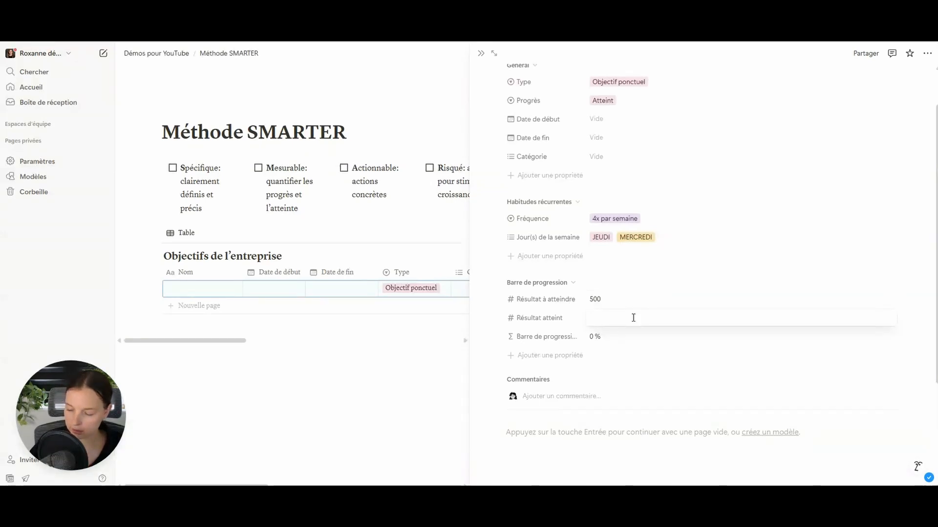
{"action": "type", "text": "265"}
{"action": "key", "text": "Return"}
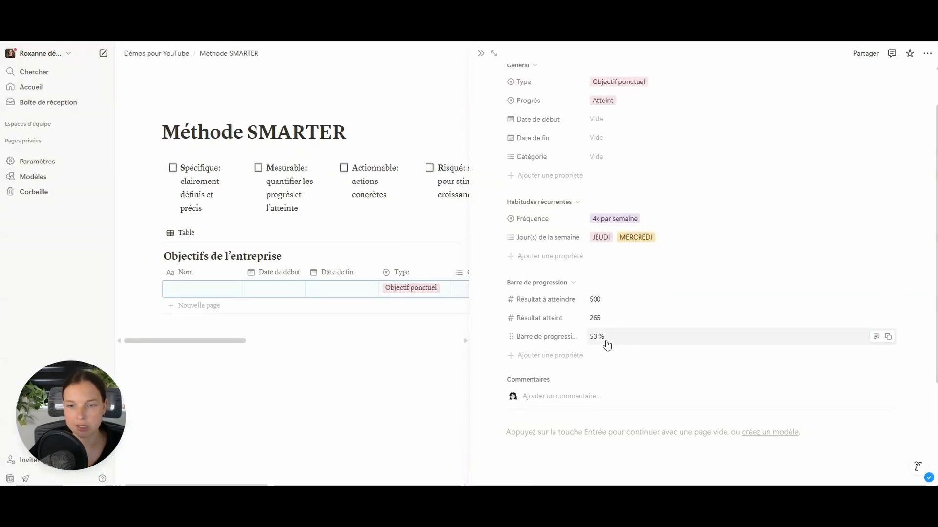
- Display Barre de progression as a violet bar and close the goal preview
{"action": "left_click", "coordinate": [540, 337]}
{"action": "left_click", "coordinate": [562, 370]}
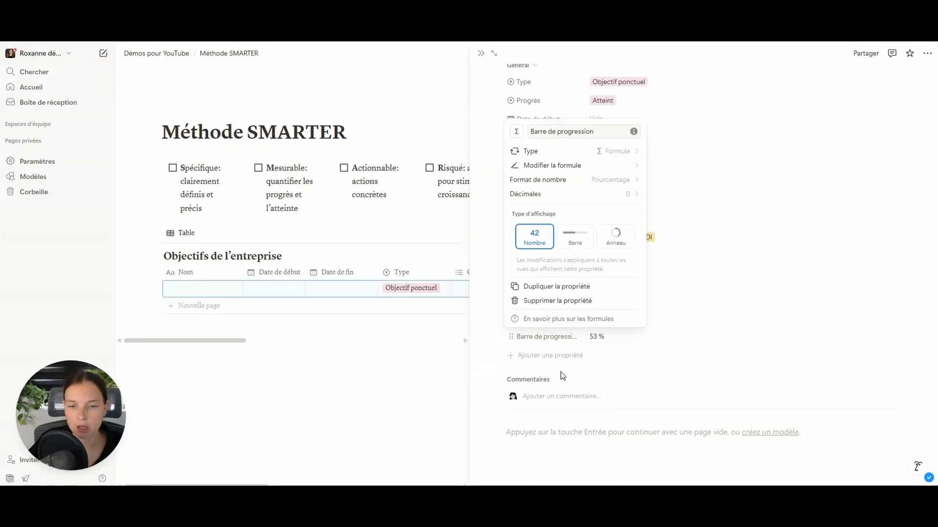
{"action": "left_click", "coordinate": [581, 241]}
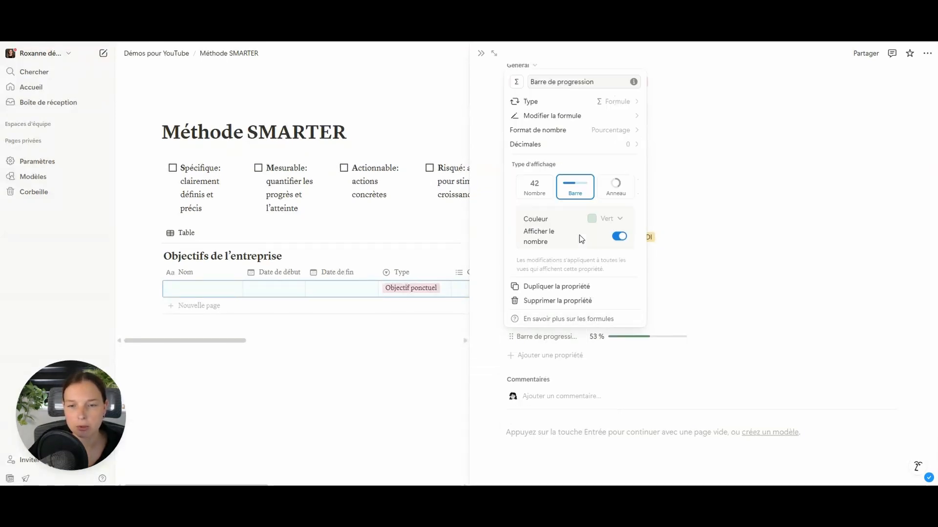
{"action": "left_click", "coordinate": [619, 220]}
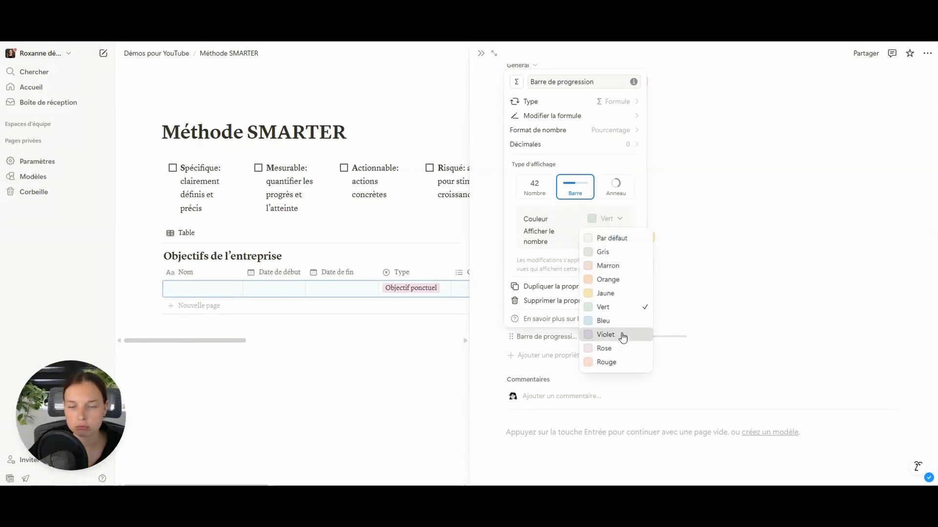
{"action": "left_click", "coordinate": [606, 335]}
{"action": "left_click", "coordinate": [648, 369]}
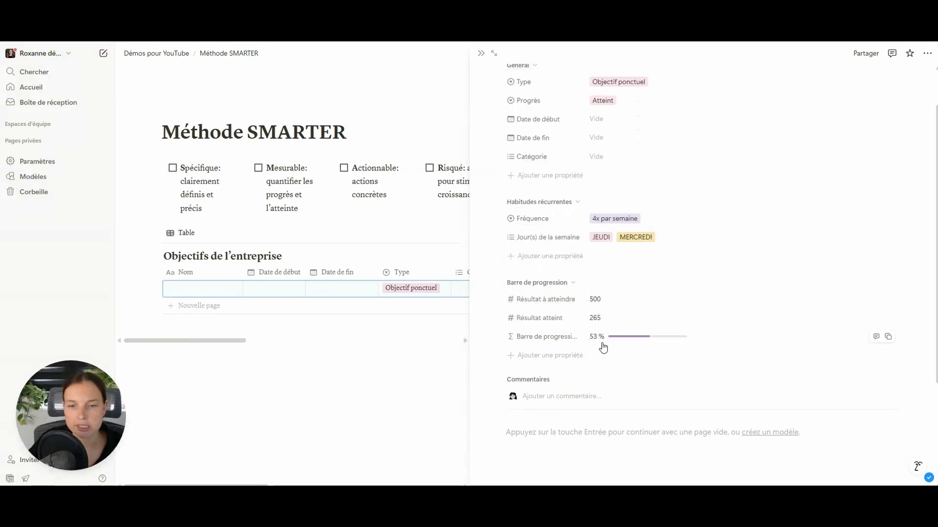
{"action": "key", "text": "Escape"}
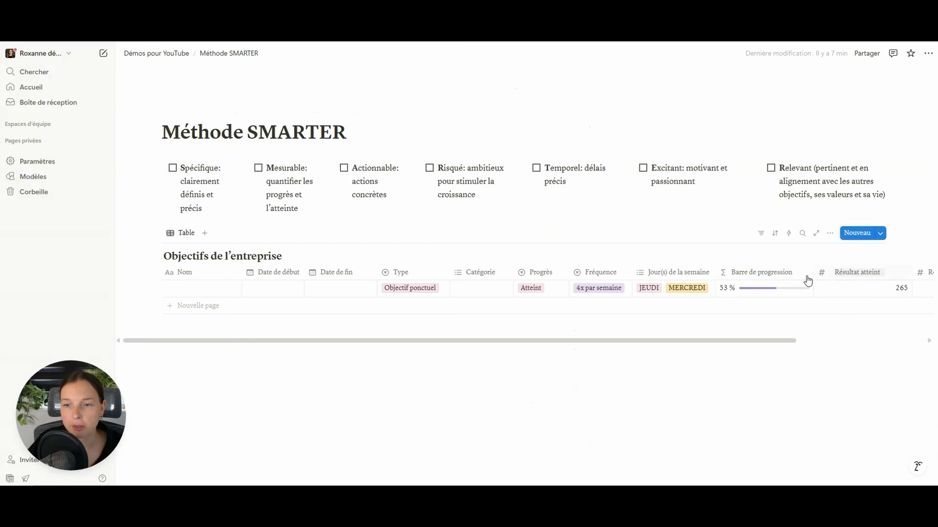
- Hide the Résultat atteint and Résultat à atteindre columns from the table
{"action": "left_click", "coordinate": [856, 273]}
{"action": "left_click", "coordinate": [836, 386]}
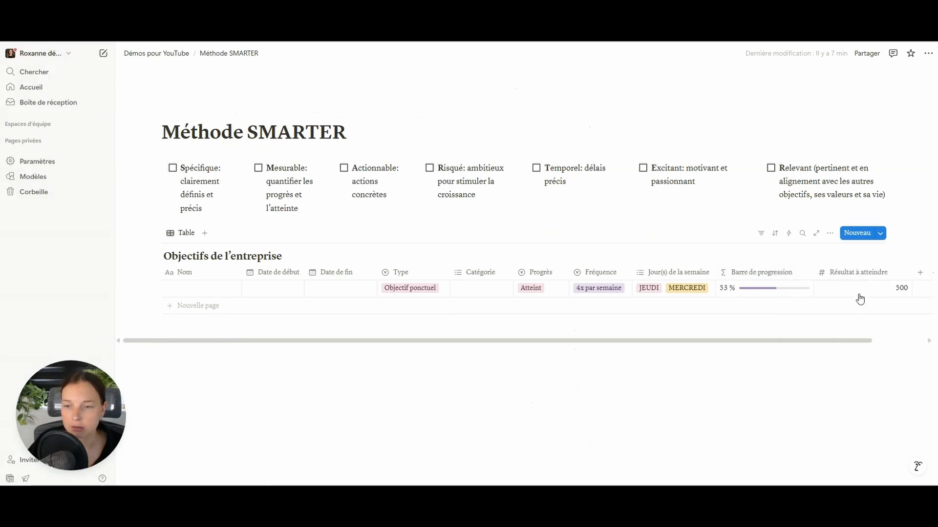
{"action": "left_click", "coordinate": [858, 273]}
{"action": "left_click", "coordinate": [840, 385]}
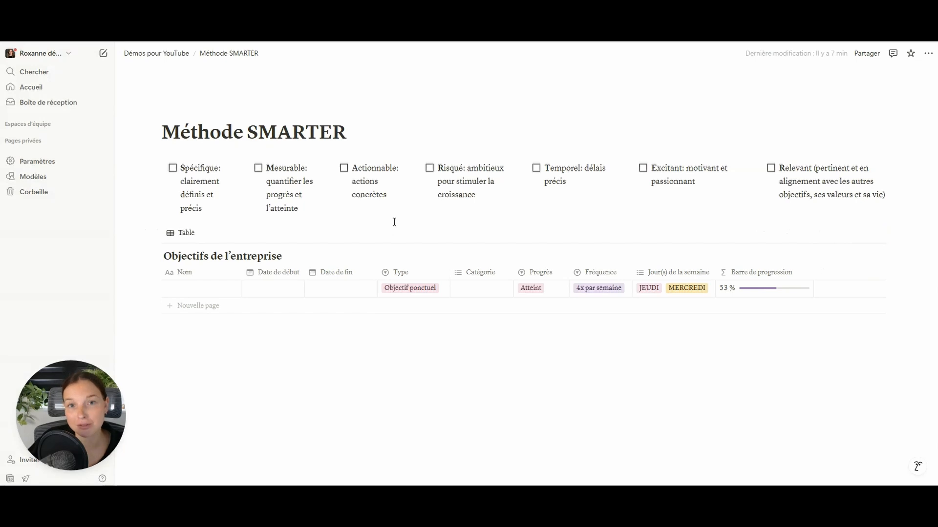
- Rename the table view to Tous les objectifs
{"action": "left_click", "coordinate": [186, 233]}
{"action": "left_click", "coordinate": [209, 266]}
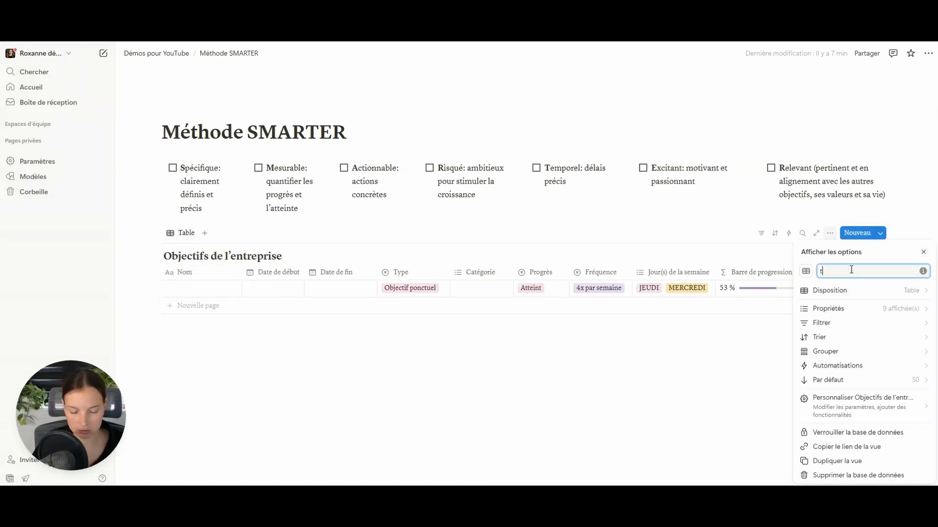
{"action": "key", "text": "BackSpace"}
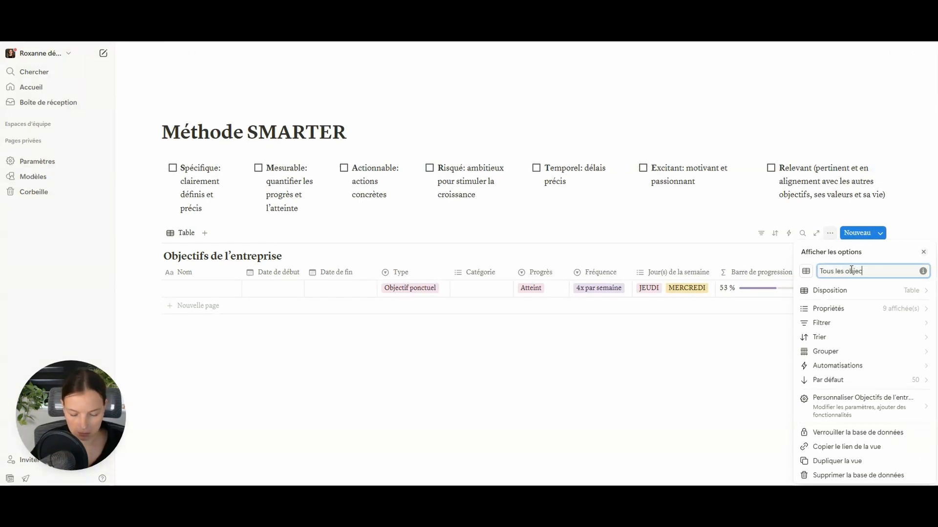
{"action": "type", "text": "Tous les objectifs"}
{"action": "key", "text": "Escape"}
- Duplicate the Tous les objectifs view and name the copy Objectifs ponctuels
{"action": "left_click", "coordinate": [205, 233]}
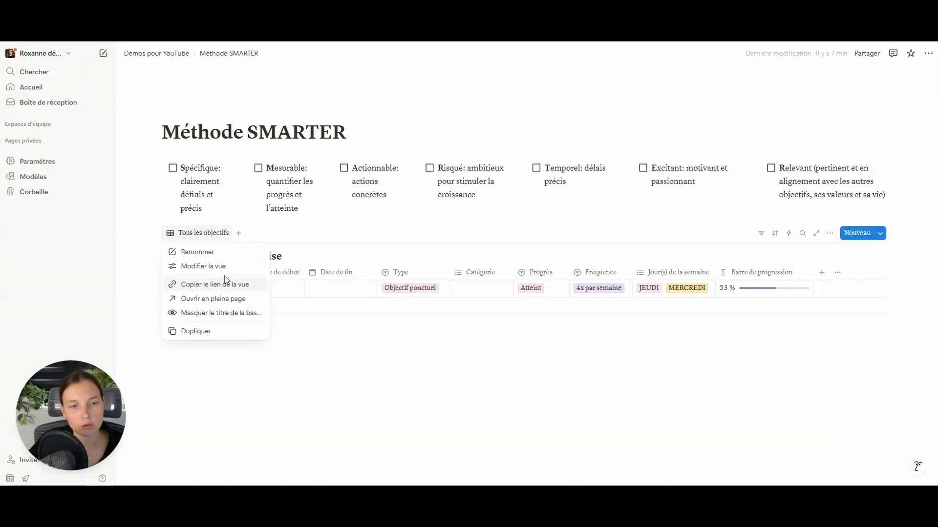
{"action": "left_click", "coordinate": [212, 334]}
{"action": "key", "text": "ctrl+a"}
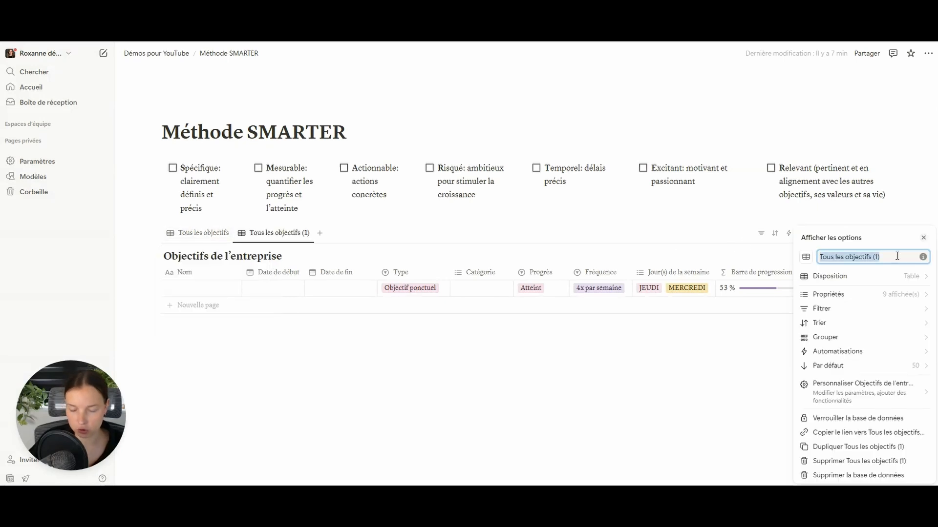
{"action": "type", "text": "Objectifs ponc"}
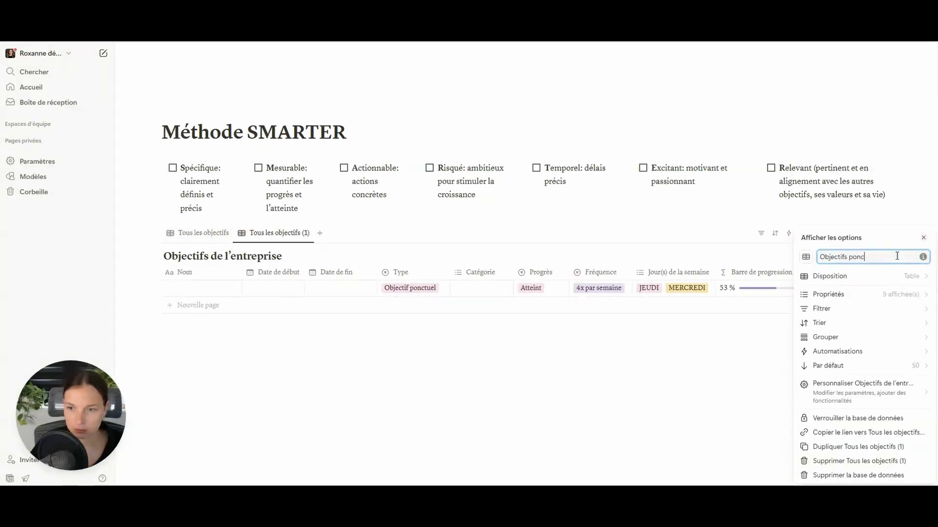
{"action": "type", "text": "tuels"}
- Filter the view to Type is Objectif ponctuel
{"action": "left_click", "coordinate": [836, 309]}
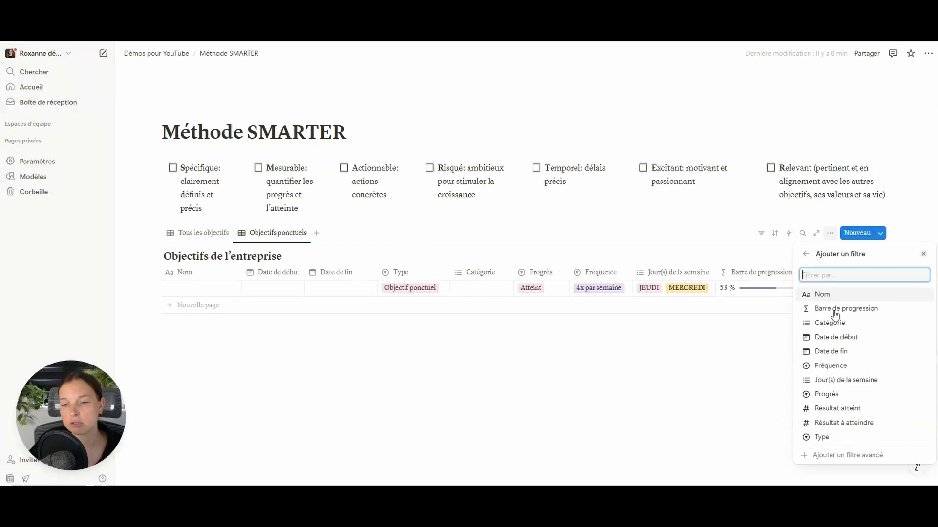
{"action": "left_click", "coordinate": [841, 442]}
{"action": "left_click", "coordinate": [852, 277]}
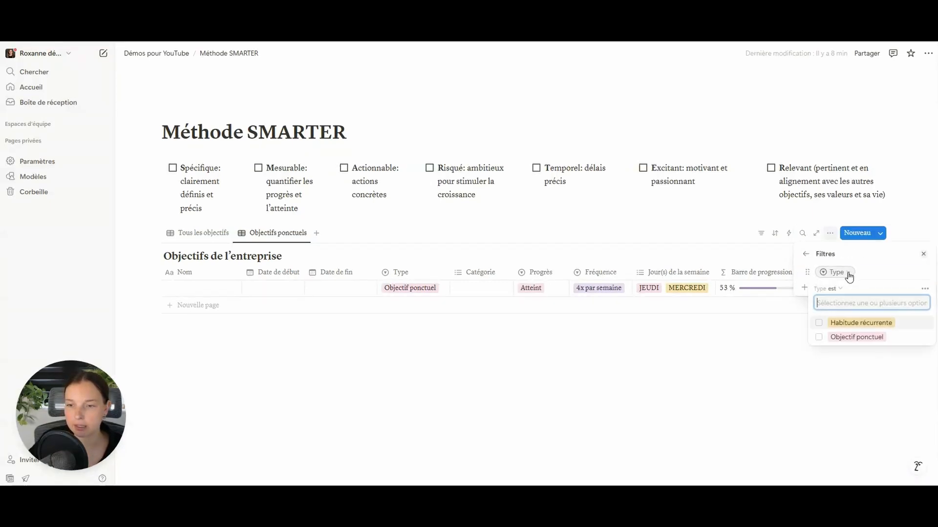
{"action": "left_click", "coordinate": [849, 338]}
{"action": "left_click", "coordinate": [862, 249]}
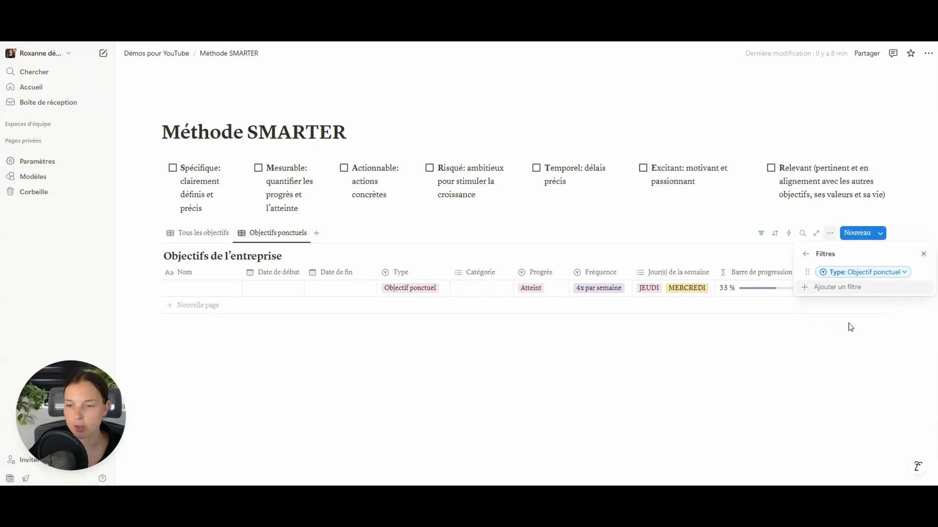
{"action": "left_click", "coordinate": [848, 325]}
- Hide the Fréquence and Jour(s) de la semaine columns in this view
{"action": "left_click", "coordinate": [607, 280]}
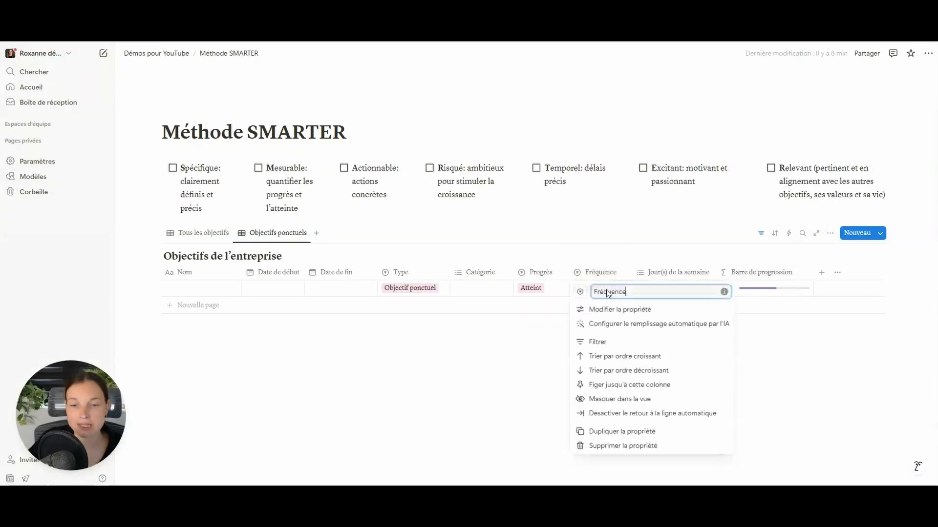
{"action": "left_click", "coordinate": [624, 397]}
{"action": "left_click", "coordinate": [624, 277]}
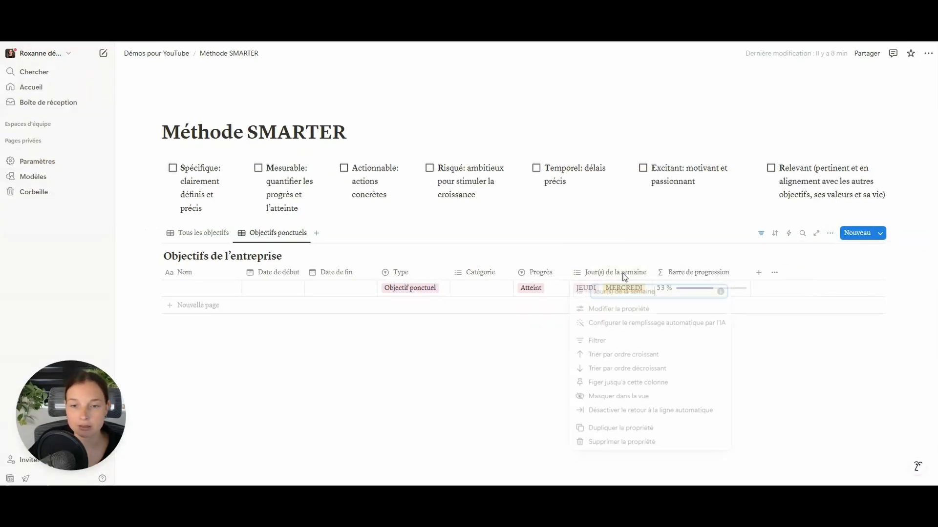
{"action": "left_click", "coordinate": [618, 401]}
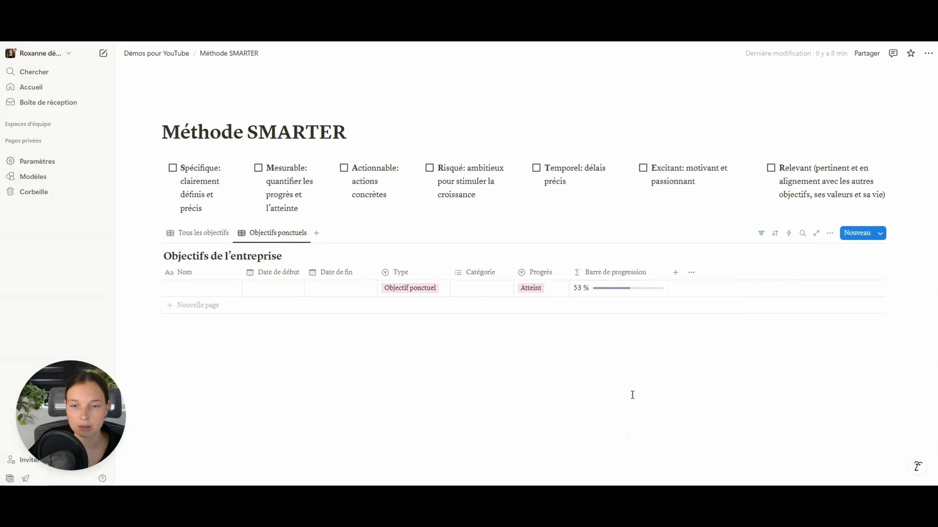
- Add a Progrès filter excluding Abandonné and Atteint goals
{"action": "left_click", "coordinate": [543, 274]}
{"action": "left_click", "coordinate": [560, 343]}
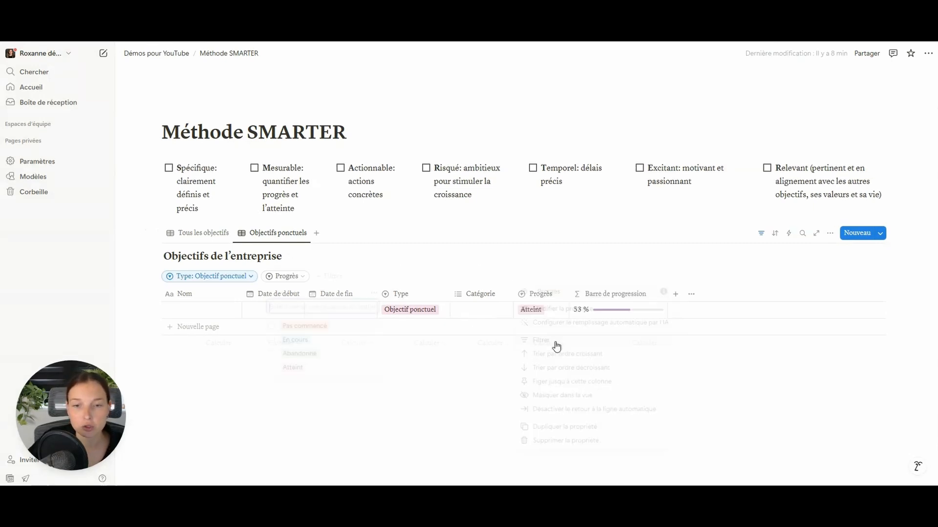
{"action": "left_click", "coordinate": [298, 294]}
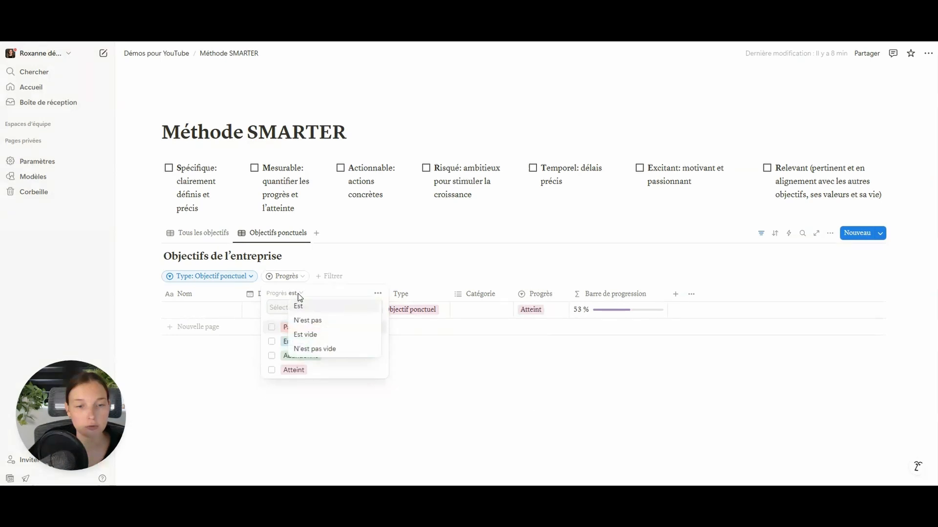
{"action": "left_click", "coordinate": [324, 317]}
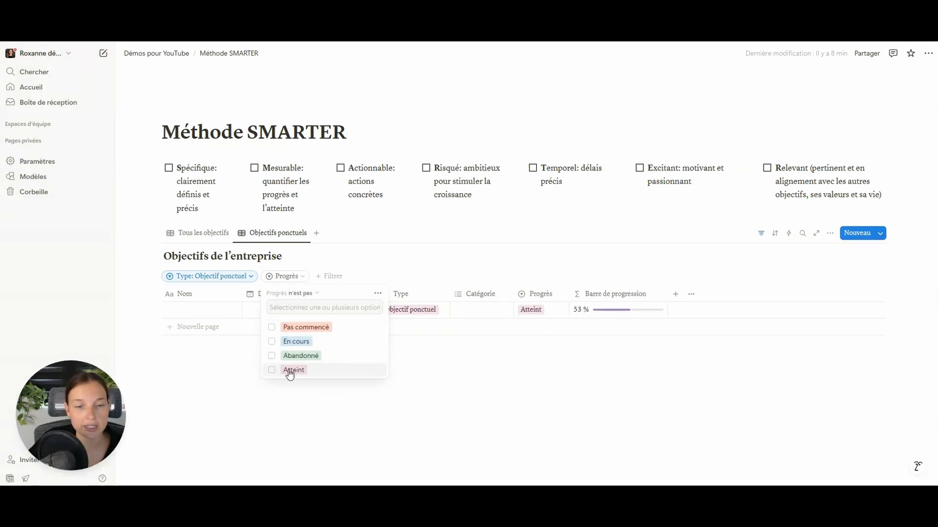
{"action": "left_click", "coordinate": [272, 361]}
{"action": "left_click", "coordinate": [272, 371]}
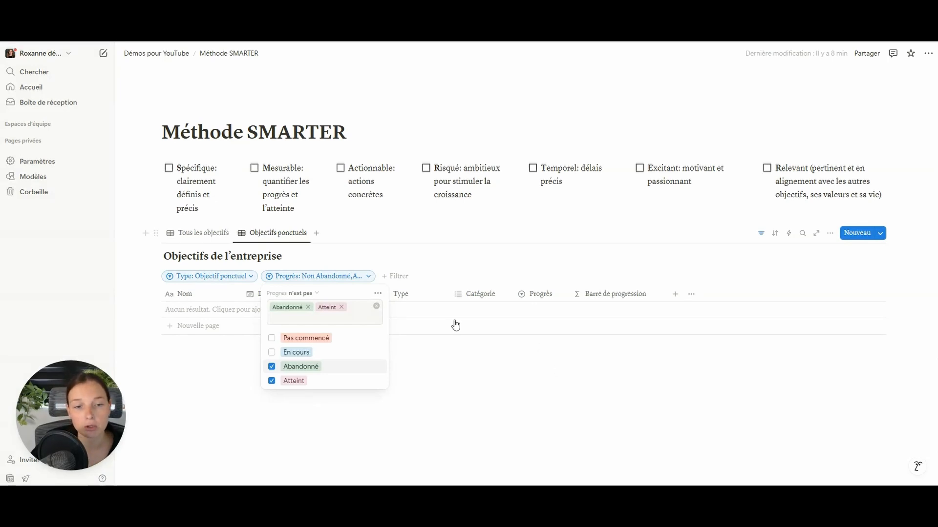
- Close the Progrès filter, check Tous les objectifs, then show the empty Objectifs ponctuels view
{"action": "left_click", "coordinate": [430, 345]}
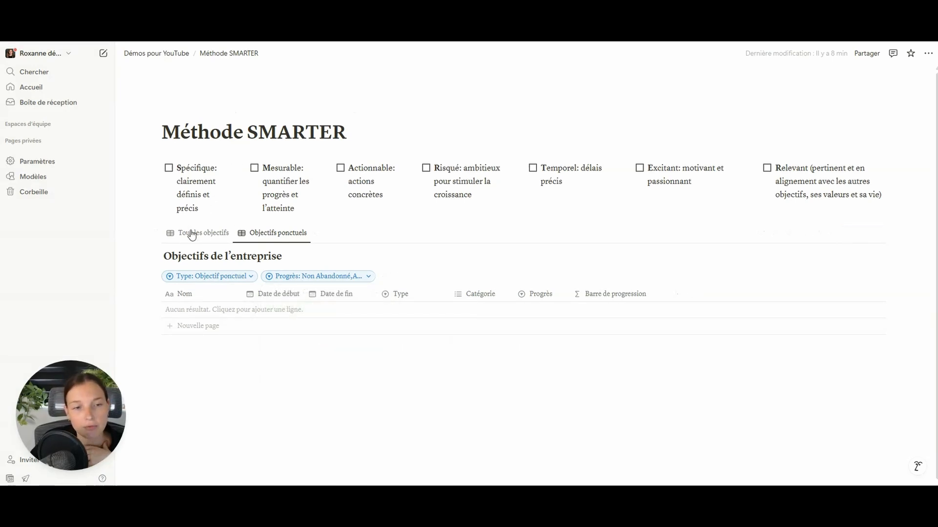
{"action": "left_click", "coordinate": [191, 234]}
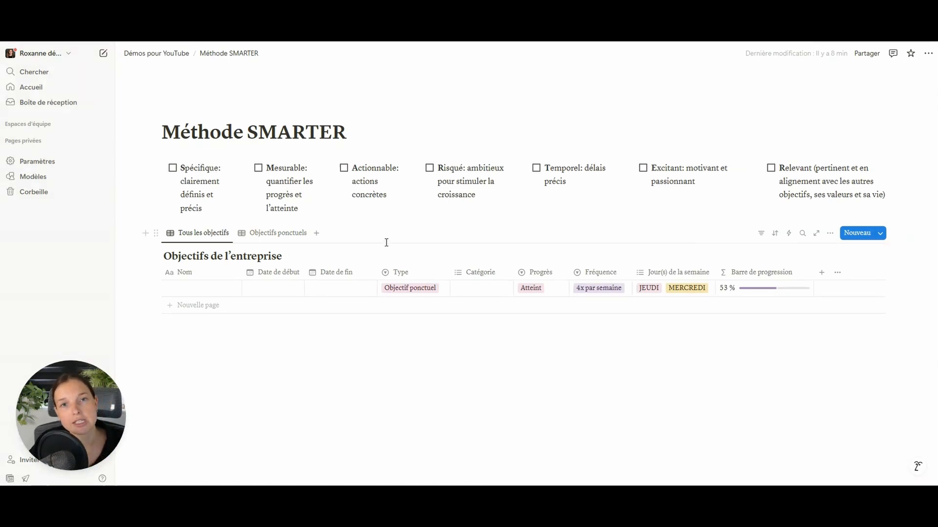
{"action": "left_click", "coordinate": [279, 235]}
- Duplicate Objectifs ponctuels as a gallery with no card preview, opening pages in Aperçu latéral
{"action": "left_click", "coordinate": [287, 235]}
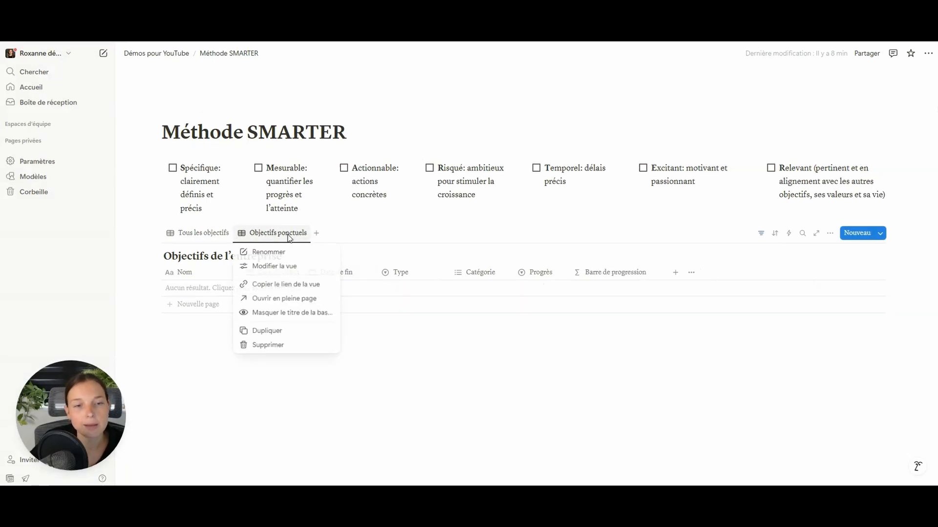
{"action": "left_click", "coordinate": [269, 331]}
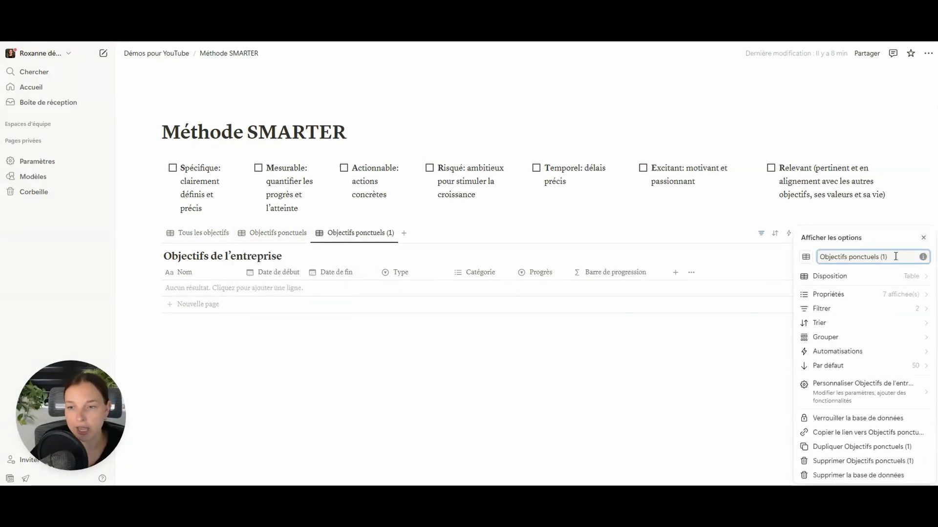
{"action": "left_click", "coordinate": [854, 277]}
{"action": "left_click", "coordinate": [837, 317]}
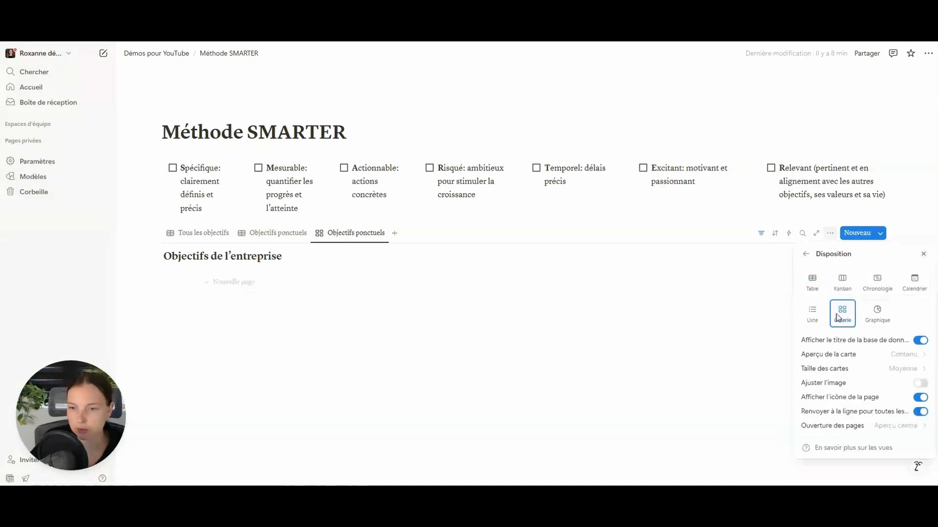
{"action": "left_click", "coordinate": [841, 363]}
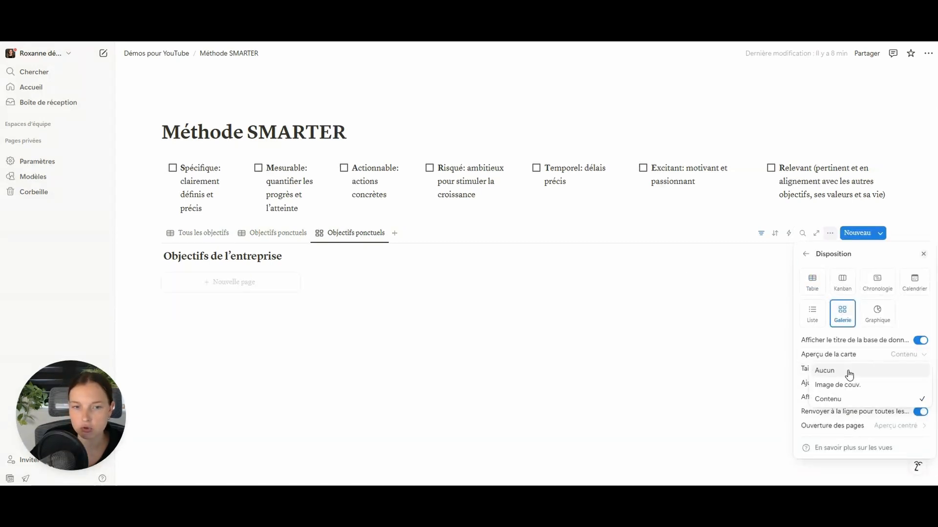
{"action": "left_click", "coordinate": [850, 373]}
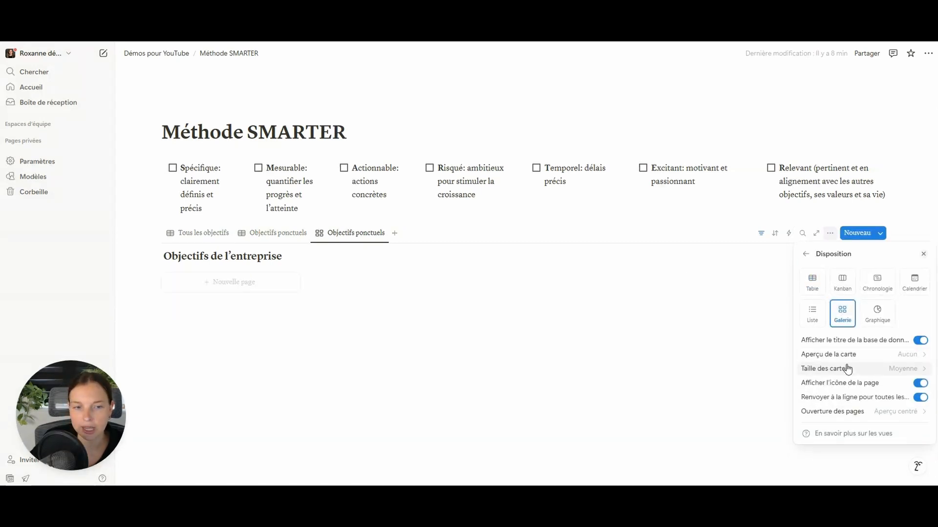
{"action": "left_click", "coordinate": [866, 419]}
{"action": "left_click", "coordinate": [851, 271]}
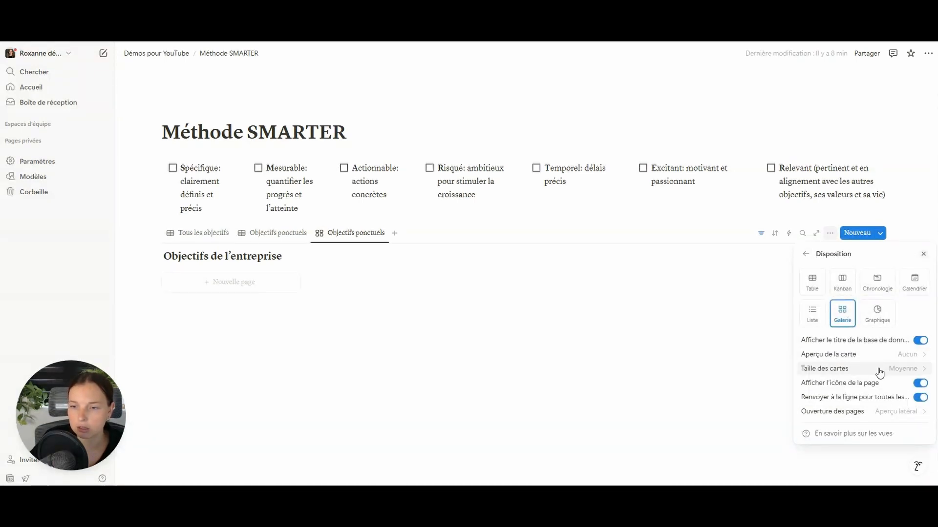
- Show Date de fin, Progrès, Catégorie and Barre de progression on the gallery cards
{"action": "left_click", "coordinate": [806, 254]}
{"action": "left_click", "coordinate": [848, 298]}
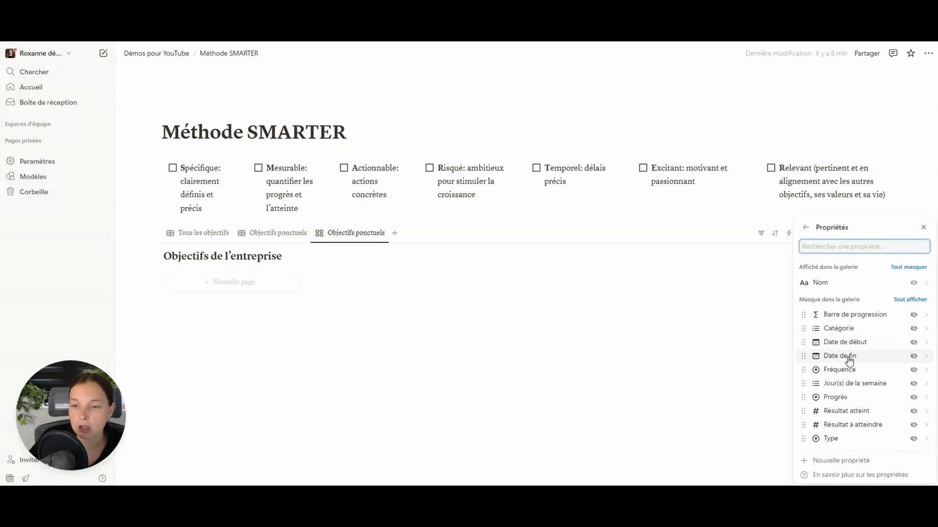
{"action": "left_click", "coordinate": [914, 357]}
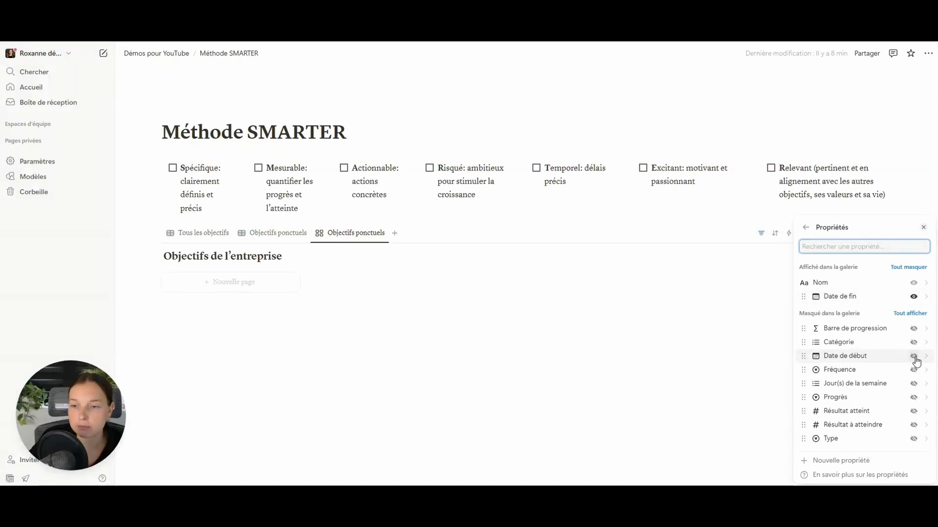
{"action": "left_click", "coordinate": [913, 398]}
{"action": "left_click", "coordinate": [913, 356]}
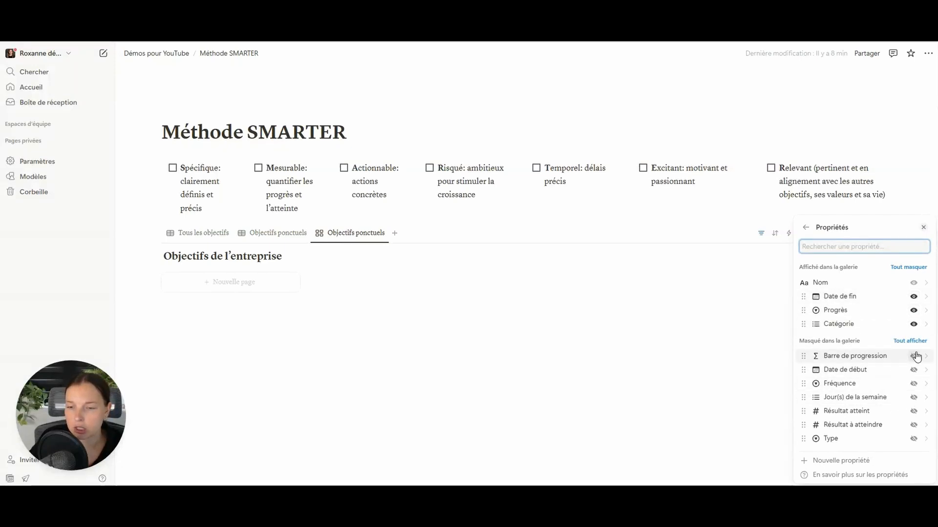
{"action": "left_click", "coordinate": [914, 356]}
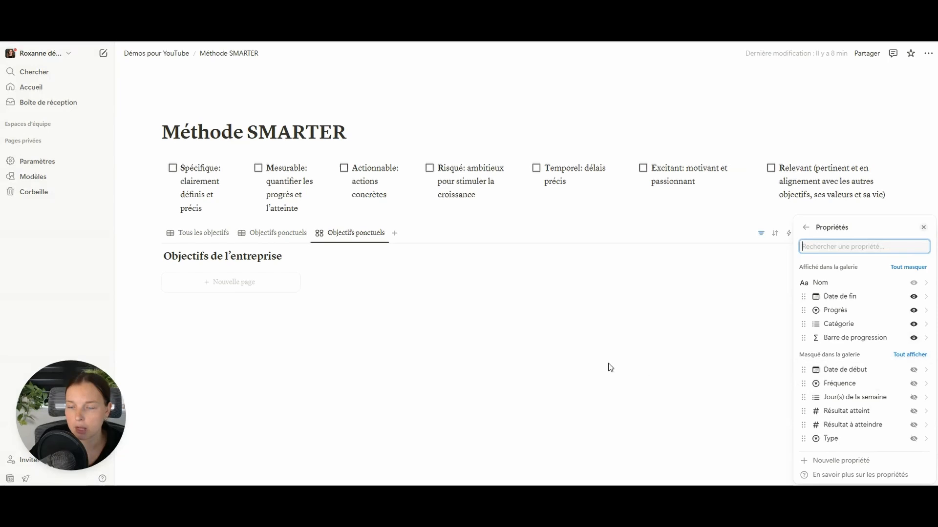
{"action": "key", "text": "Escape"}
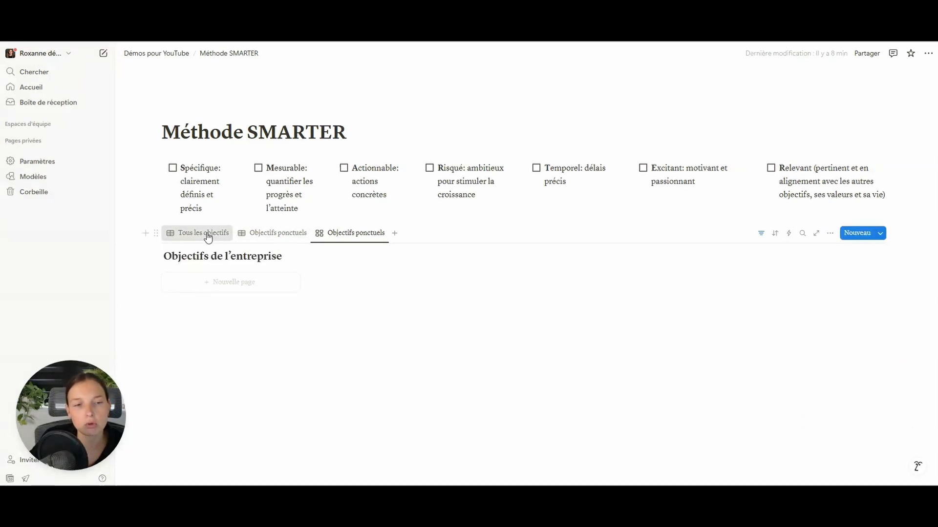
- Duplicate the Objectifs ponctuels table view and rename the copy Habitudes récurrentes
{"action": "left_click", "coordinate": [202, 237]}
{"action": "left_click", "coordinate": [278, 235]}
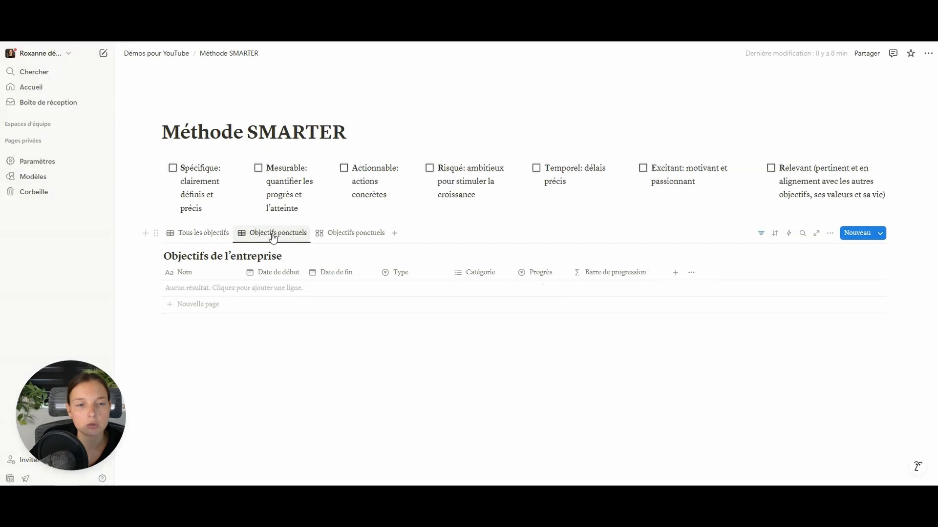
{"action": "left_click", "coordinate": [283, 237]}
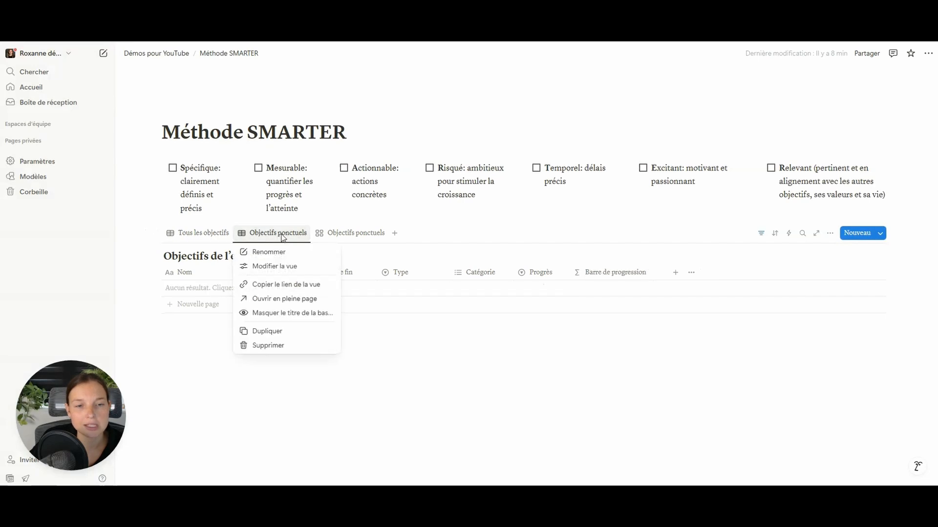
{"action": "left_click", "coordinate": [285, 332]}
{"action": "left_click_drag", "start_coordinate": [895, 258], "coordinate": [804, 259]}
{"action": "type", "text": "Habitudes récurrentes"}
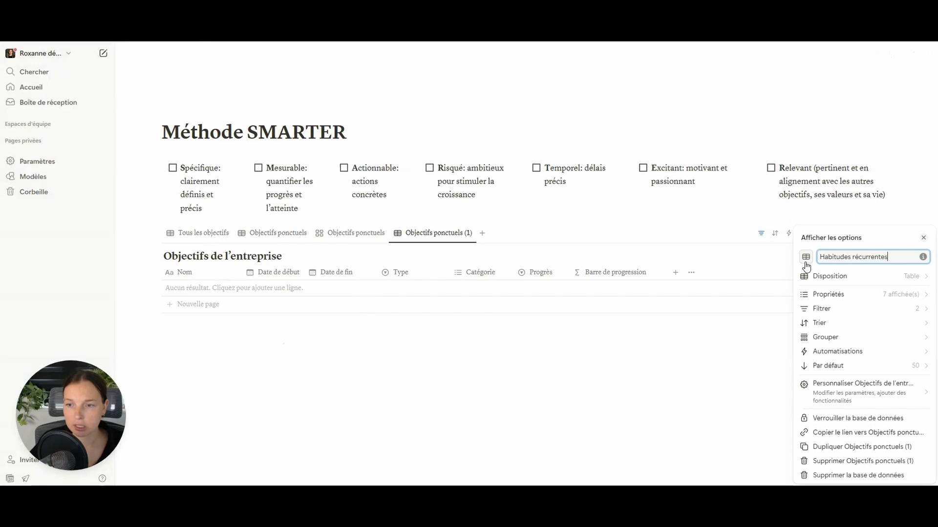
- Change the view's Type filter to Habitude récurrente
{"action": "left_click", "coordinate": [842, 308]}
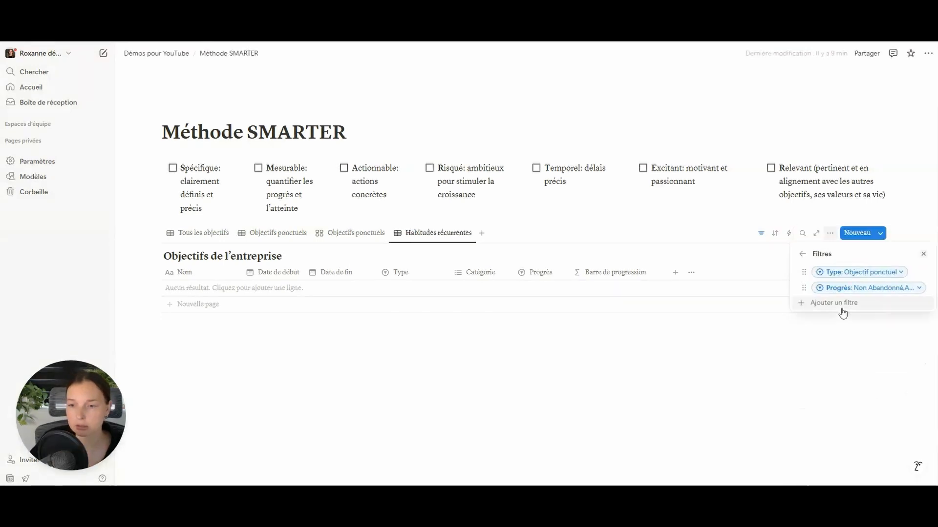
{"action": "left_click", "coordinate": [888, 277]}
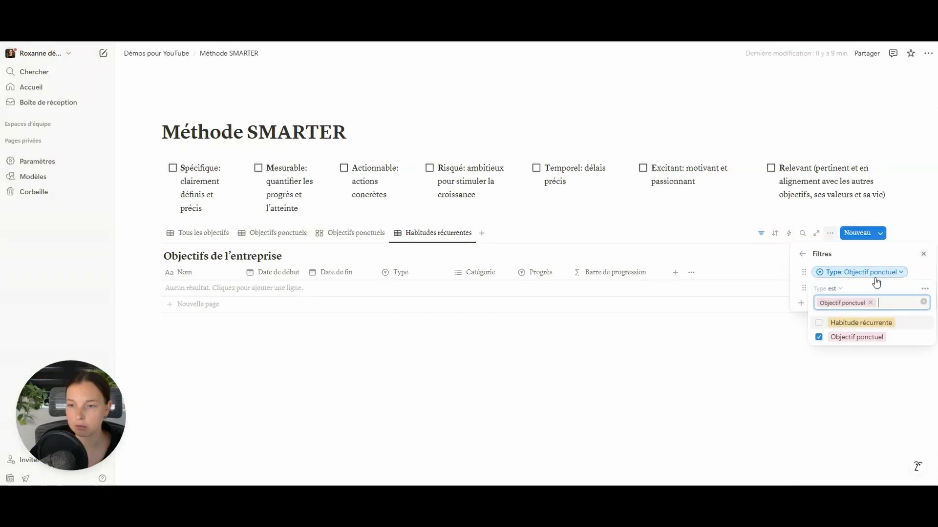
{"action": "left_click", "coordinate": [825, 327]}
{"action": "left_click", "coordinate": [855, 254]}
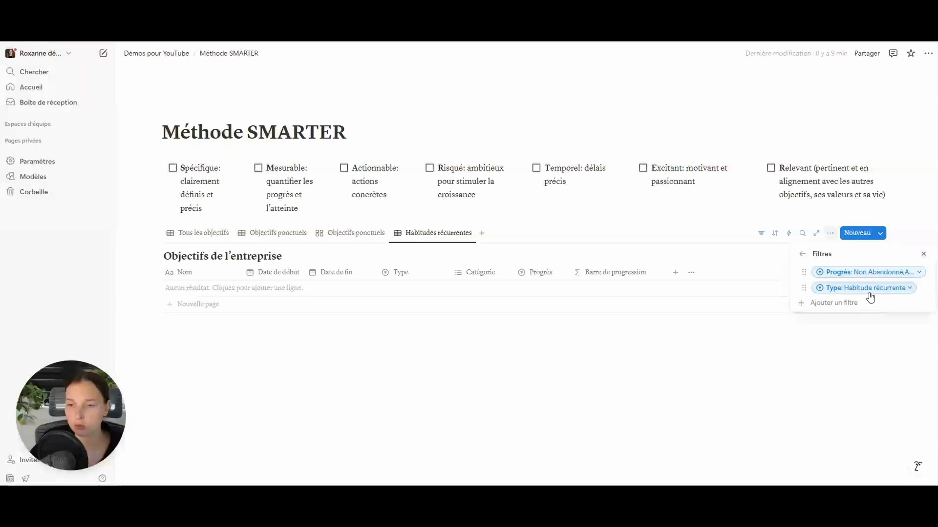
{"action": "left_click", "coordinate": [547, 368]}
- Show Fréquence and Jour(s) de la semaine columns; hide Date de fin and Barre de progression
{"action": "left_click", "coordinate": [829, 233]}
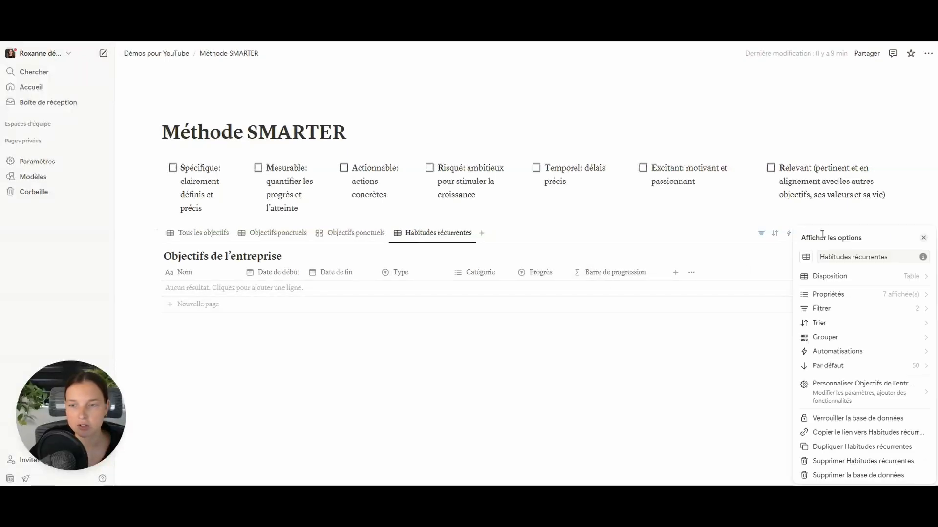
{"action": "left_click", "coordinate": [858, 301]}
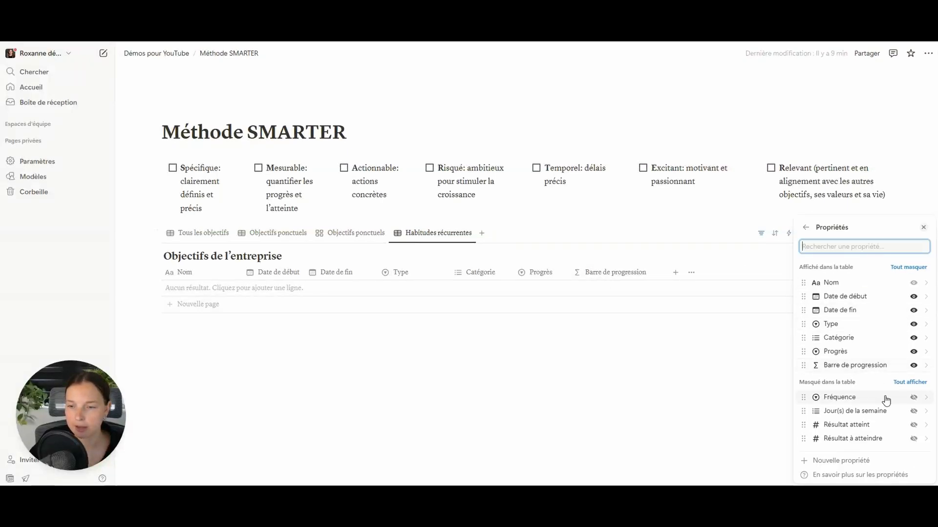
{"action": "left_click", "coordinate": [914, 399]}
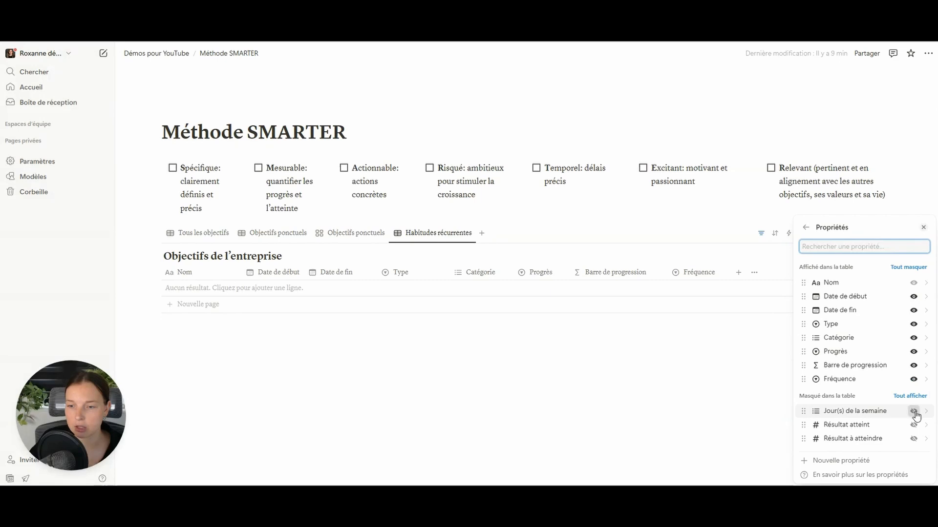
{"action": "left_click", "coordinate": [914, 412]}
{"action": "left_click", "coordinate": [913, 311]}
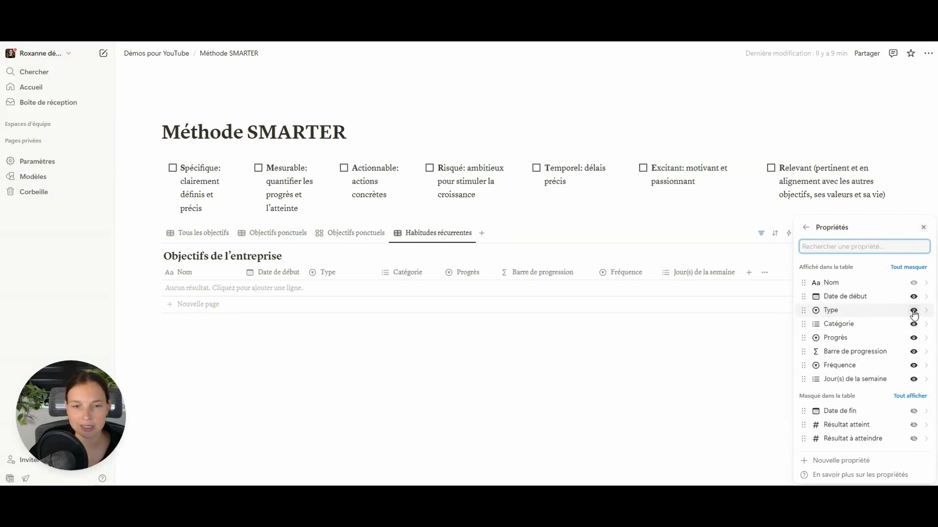
{"action": "left_click", "coordinate": [914, 352]}
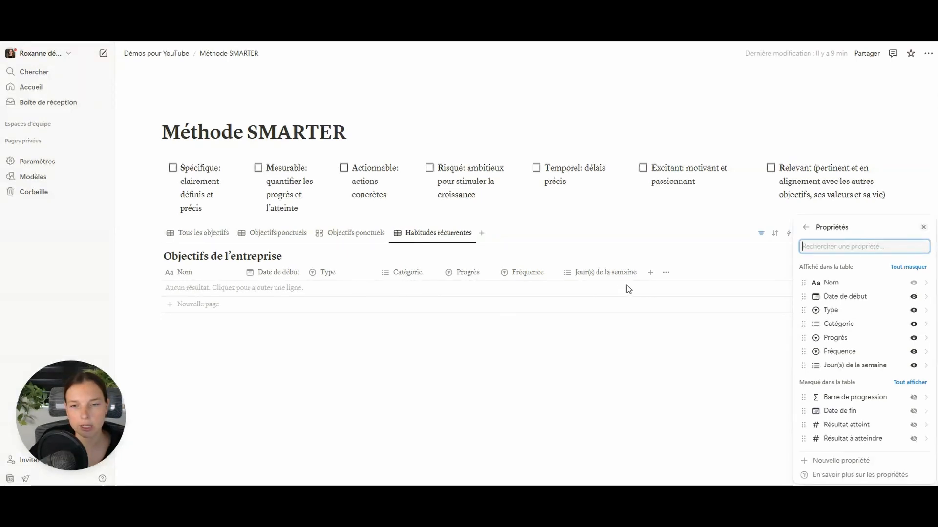
{"action": "left_click", "coordinate": [462, 298]}
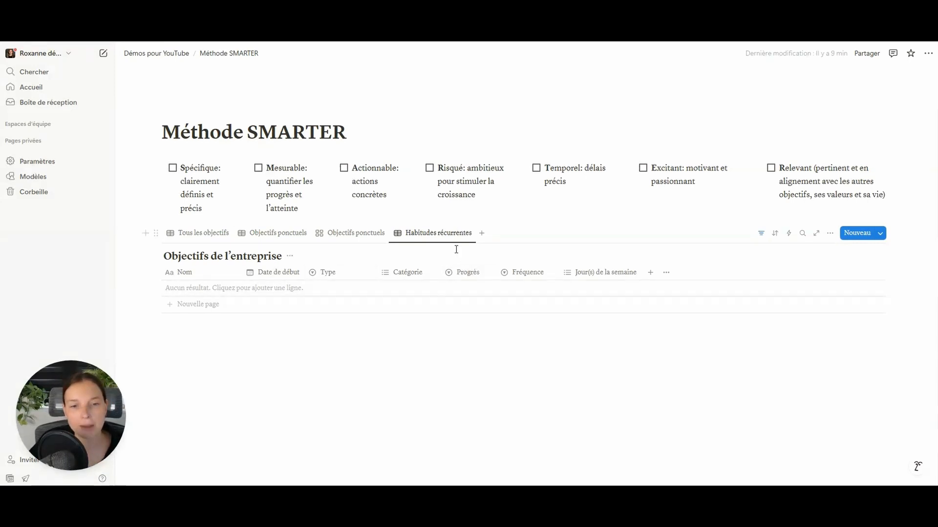
- Duplicate the Objectifs ponctuels gallery view and rename the copy Habitudes récurrentes
{"action": "left_click", "coordinate": [354, 237]}
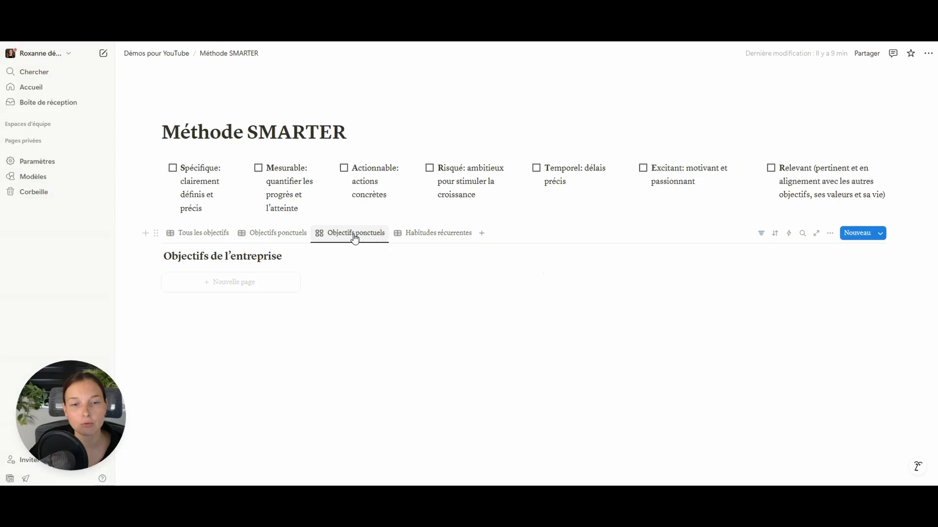
{"action": "left_click", "coordinate": [356, 236]}
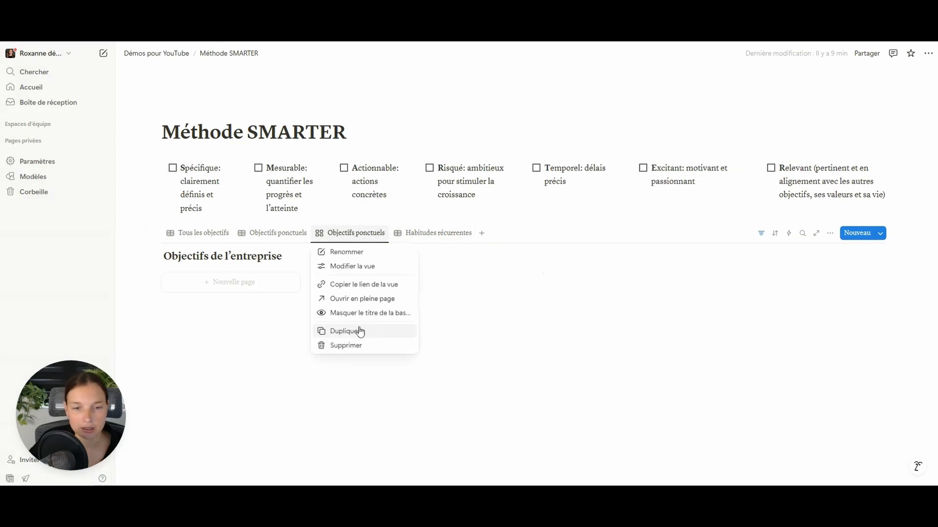
{"action": "left_click", "coordinate": [358, 331]}
{"action": "key", "text": "ctrl+a"}
{"action": "type", "text": "Habitu"}
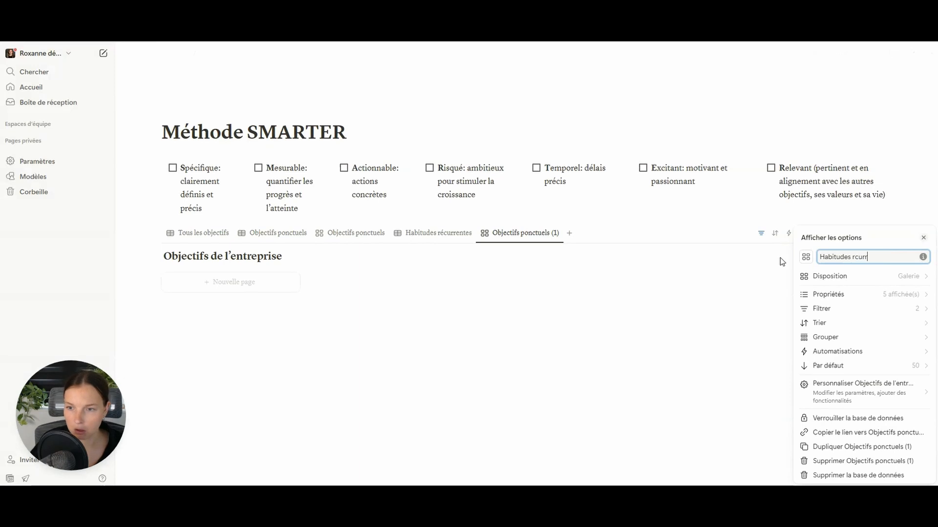
{"action": "type", "text": "des re"}
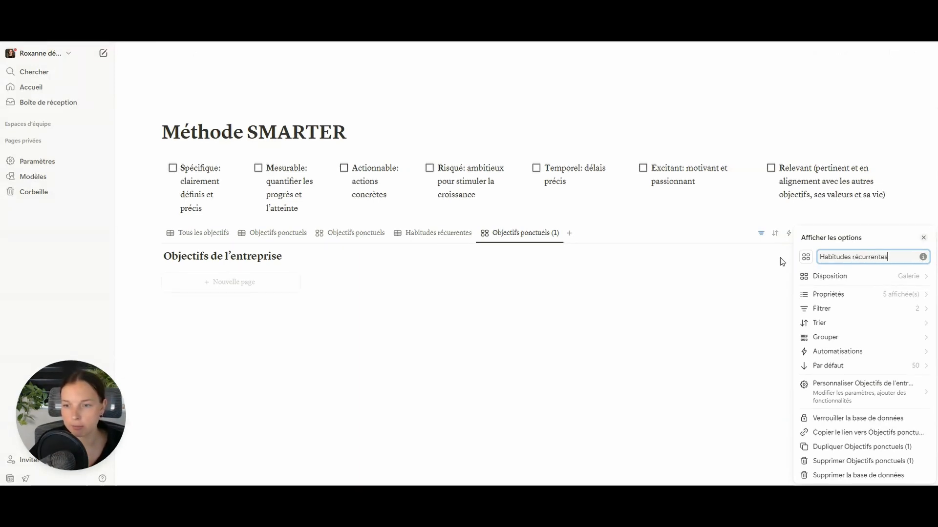
- Show Date de début first, Fréquence and Jour(s) de la semaine on cards; hide Date de fin and Barre de progression
{"action": "left_click", "coordinate": [857, 297]}
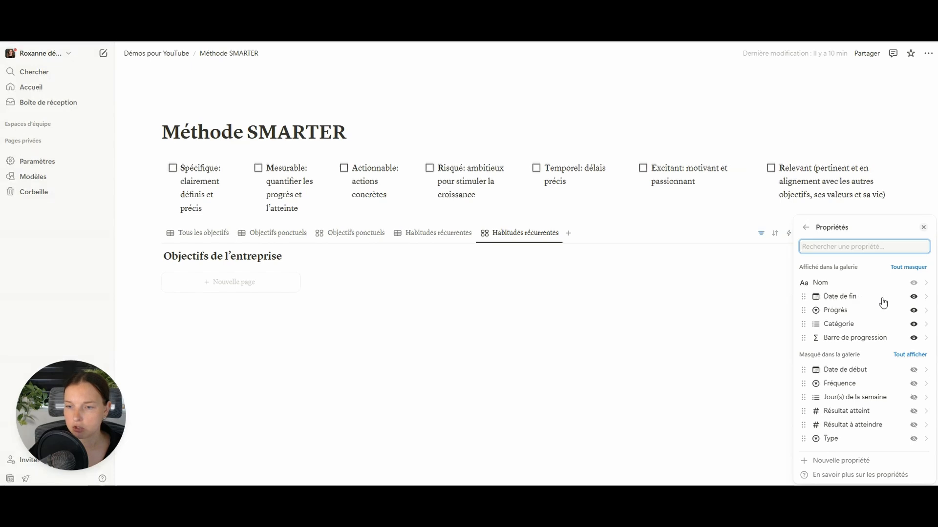
{"action": "left_click", "coordinate": [913, 297]}
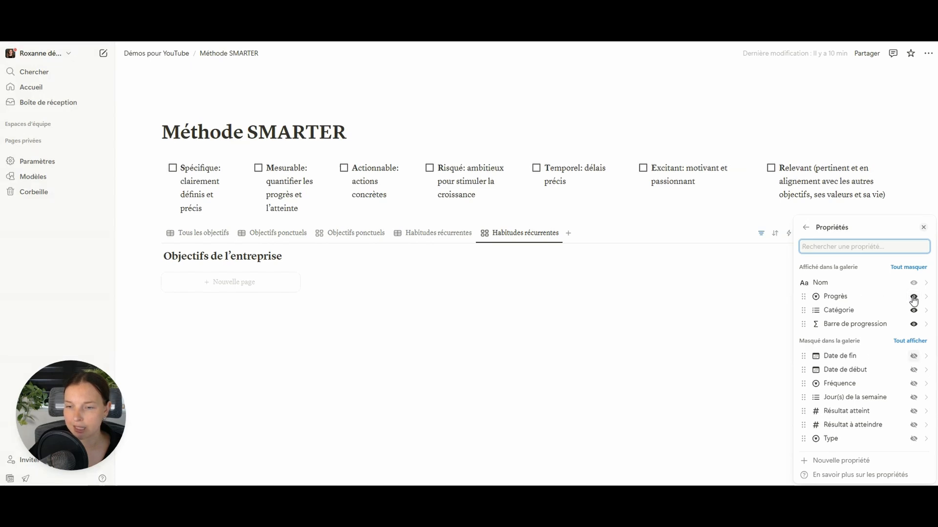
{"action": "left_click", "coordinate": [913, 370]}
{"action": "left_click_drag", "start_coordinate": [858, 338], "coordinate": [865, 297]}
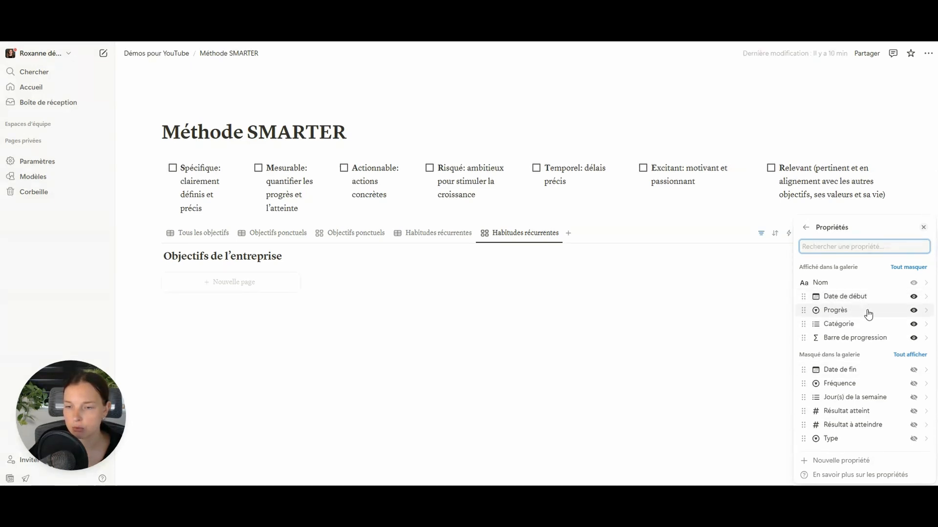
{"action": "left_click", "coordinate": [913, 338]}
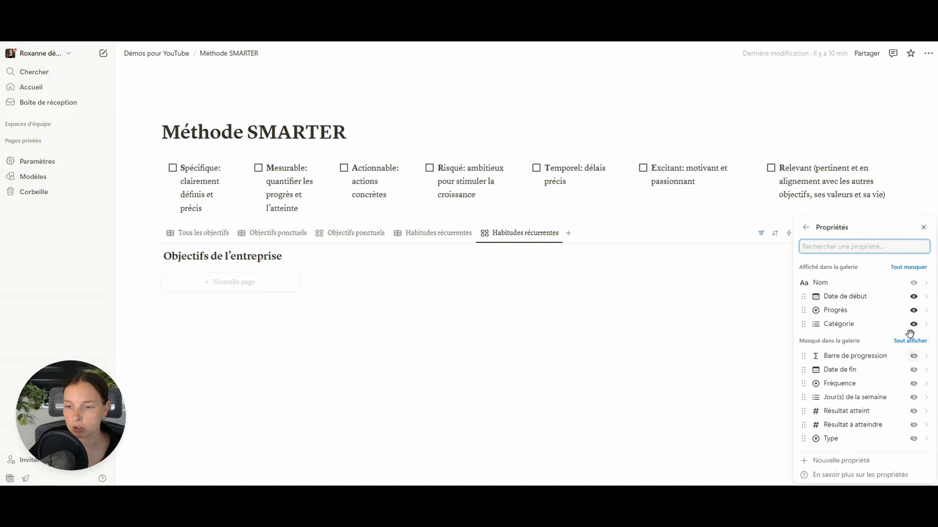
{"action": "left_click", "coordinate": [913, 384]}
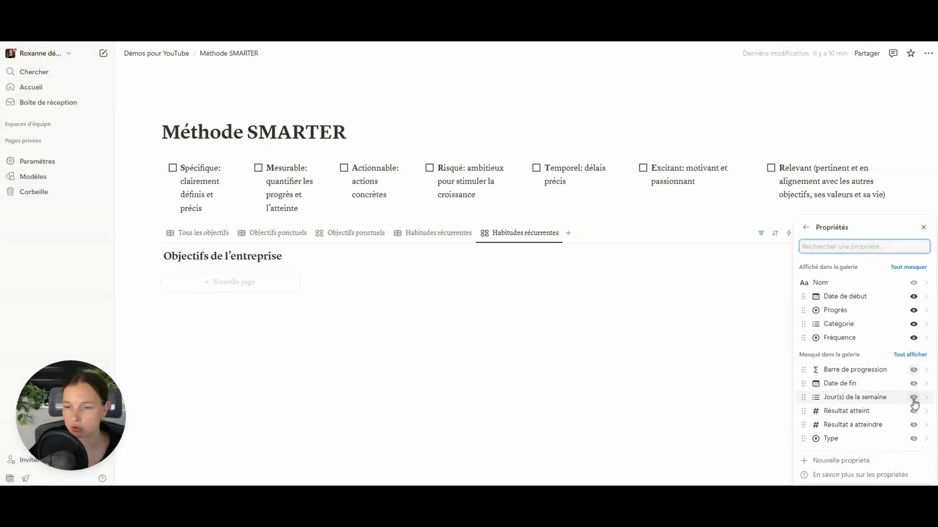
{"action": "left_click", "coordinate": [913, 397]}
- Duplicate the Tous les objectifs view and rename the copy Par catégorie
{"action": "left_click", "coordinate": [202, 233]}
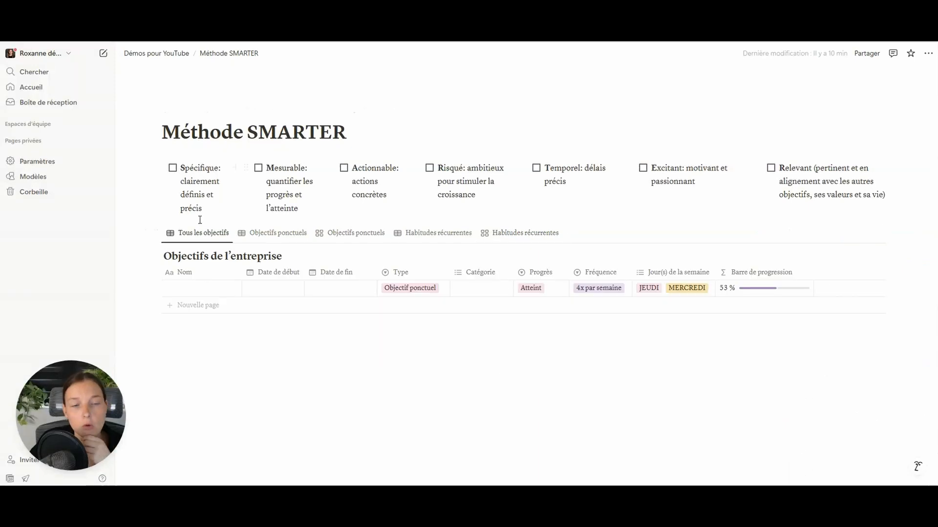
{"action": "left_click", "coordinate": [204, 234]}
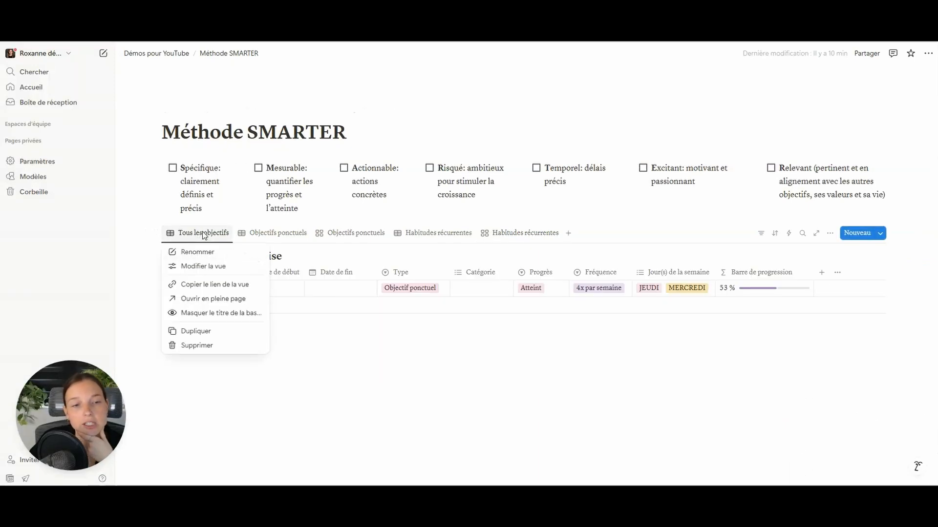
{"action": "left_click", "coordinate": [204, 334]}
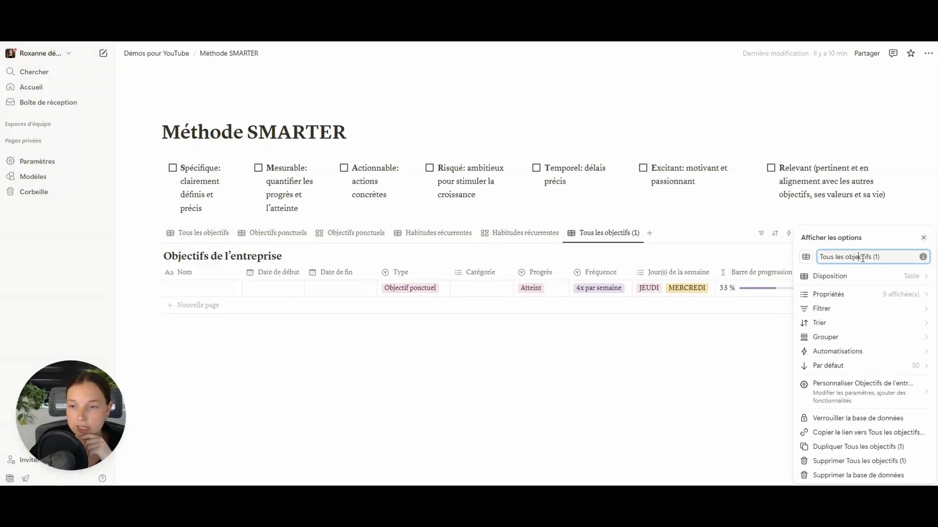
{"action": "left_click_drag", "start_coordinate": [879, 257], "coordinate": [768, 261]}
{"action": "type", "text": "Par cat"}
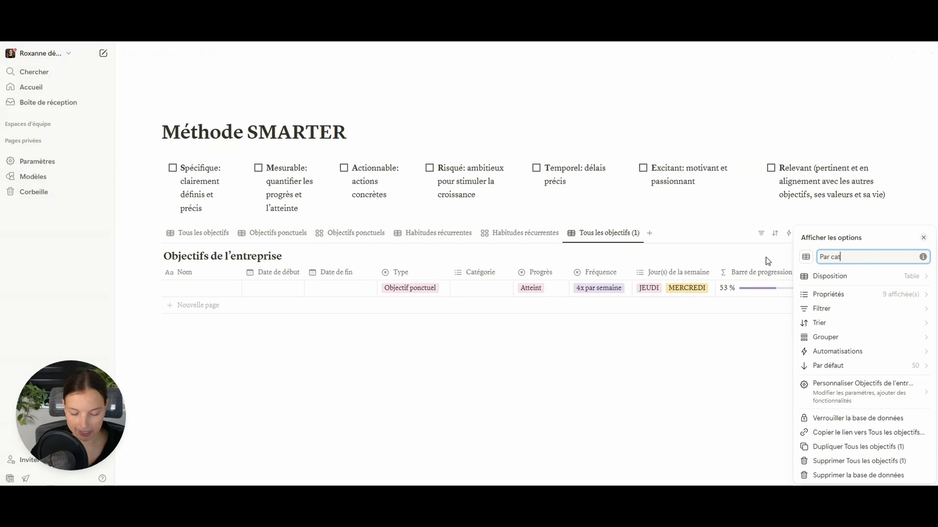
{"action": "type", "text": "égorie"}
- Make it a Kanban grouped by Catégorie, showing Finances and Marketing columns with coloured columns
{"action": "left_click", "coordinate": [836, 276]}
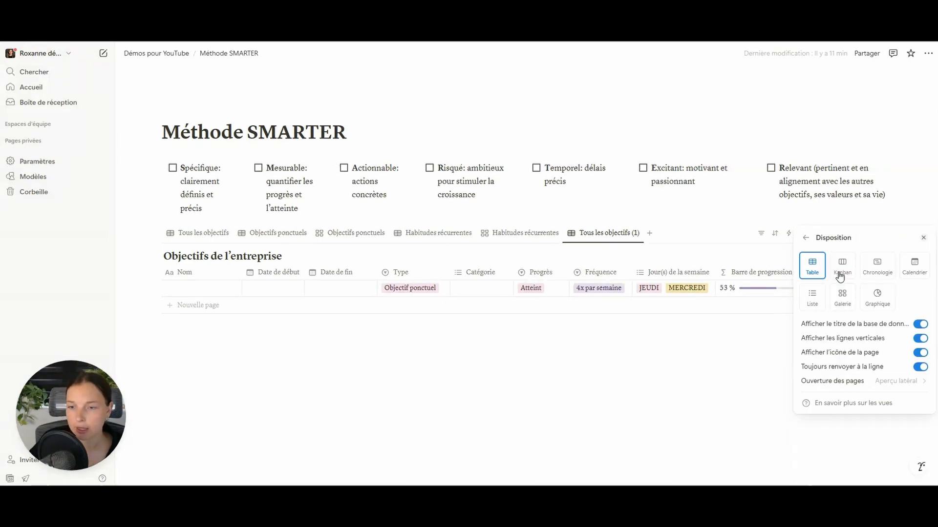
{"action": "left_click", "coordinate": [843, 289]}
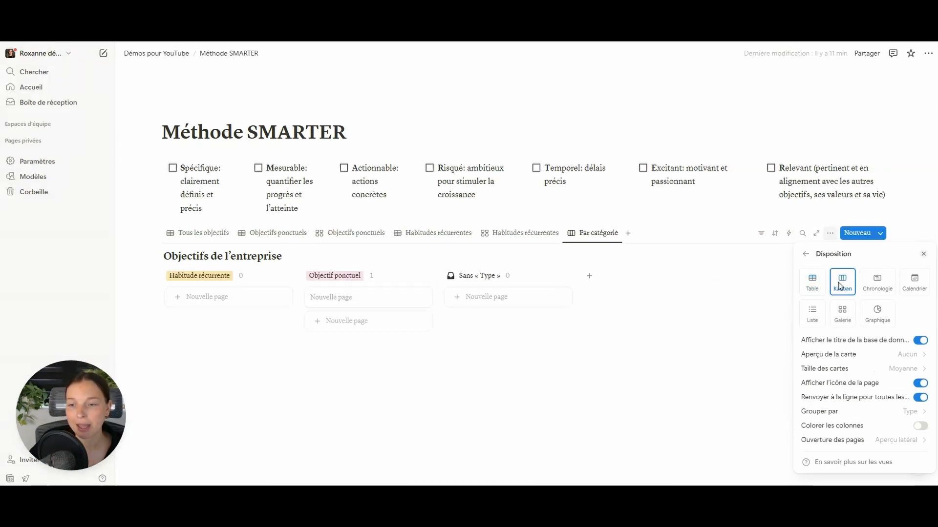
{"action": "left_click", "coordinate": [866, 418]}
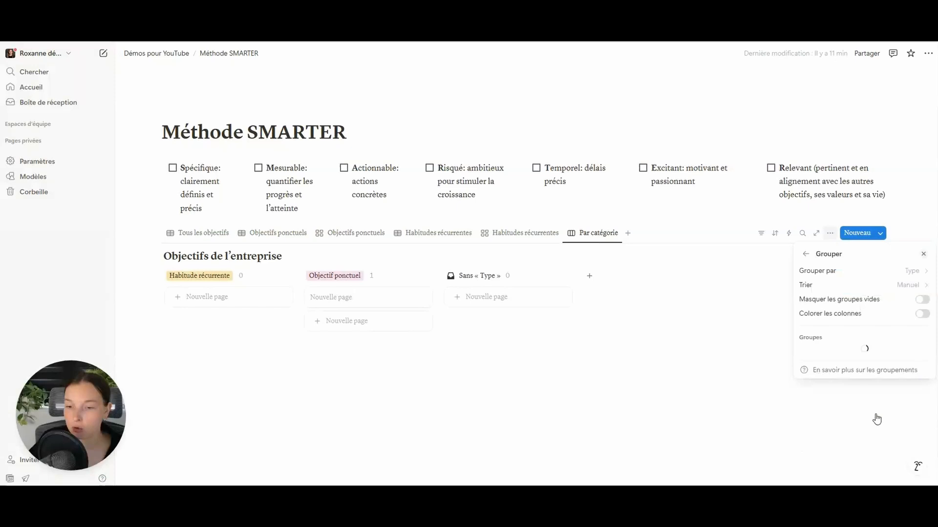
{"action": "left_click", "coordinate": [917, 273]}
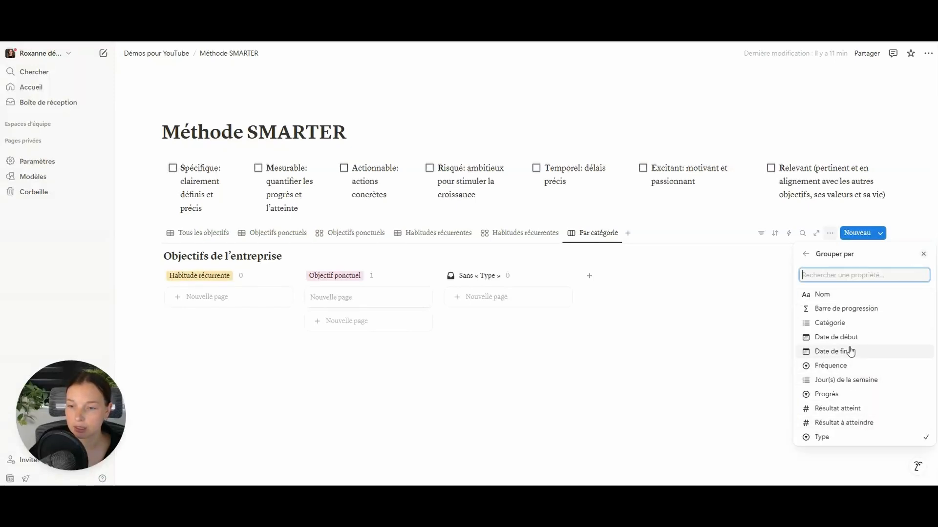
{"action": "left_click", "coordinate": [851, 329]}
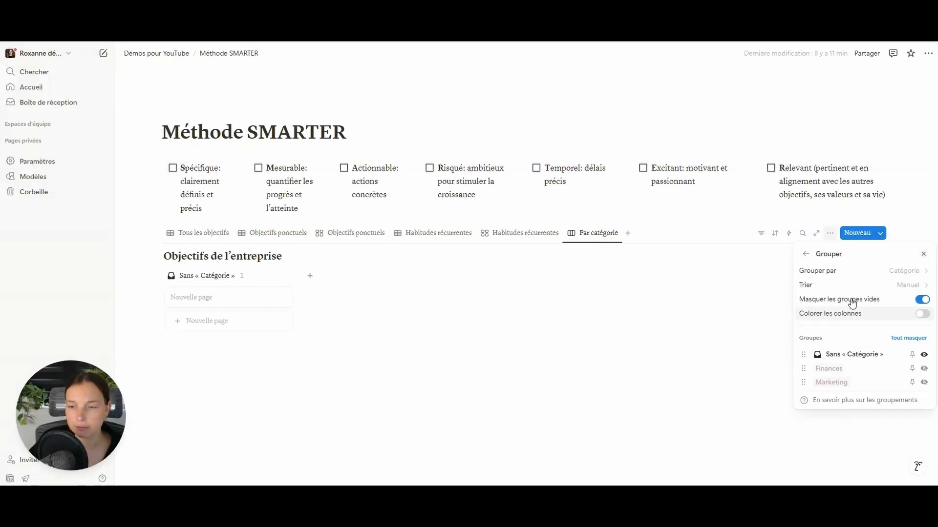
{"action": "left_click", "coordinate": [924, 369]}
{"action": "left_click", "coordinate": [927, 386]}
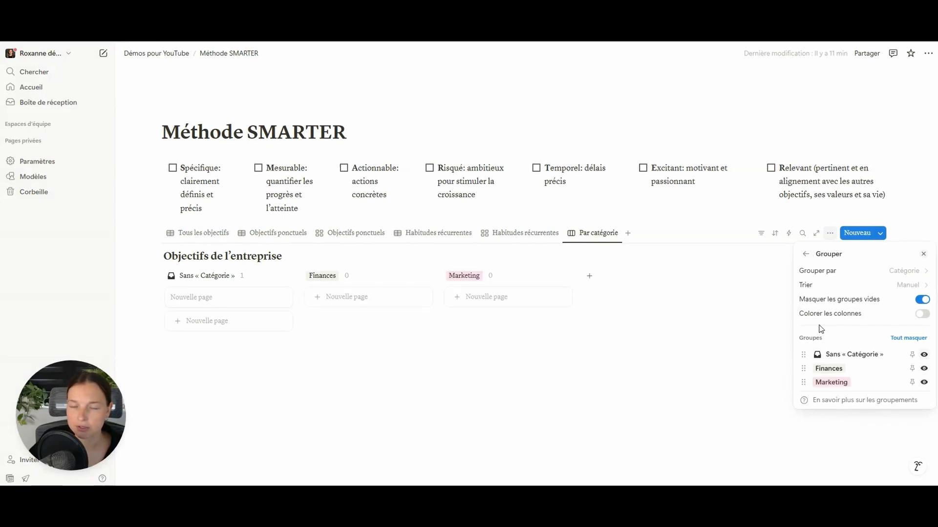
{"action": "left_click", "coordinate": [924, 315]}
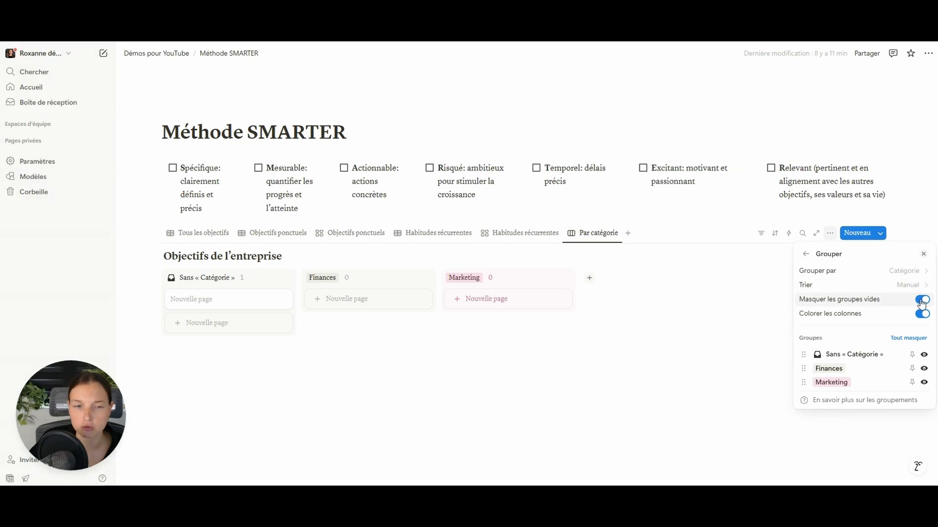
{"action": "left_click", "coordinate": [806, 254]}
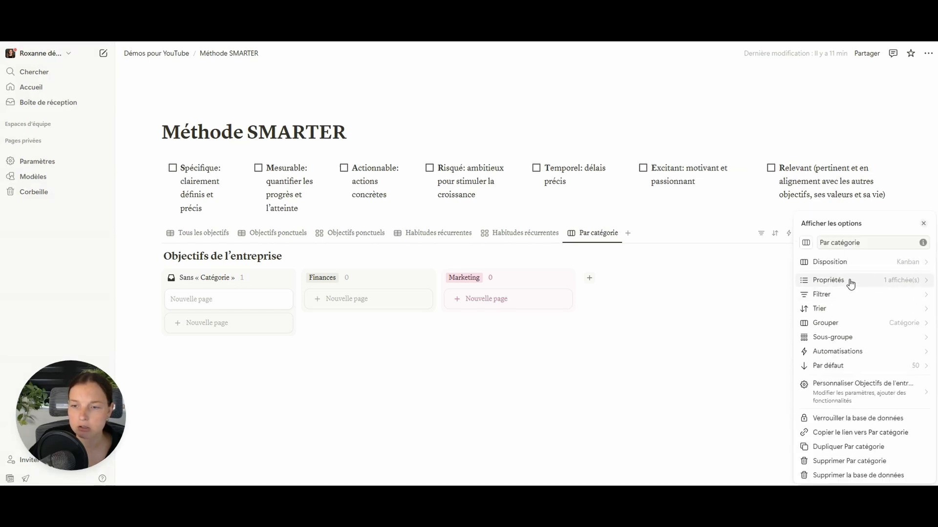
{"action": "left_click", "coordinate": [850, 284]}
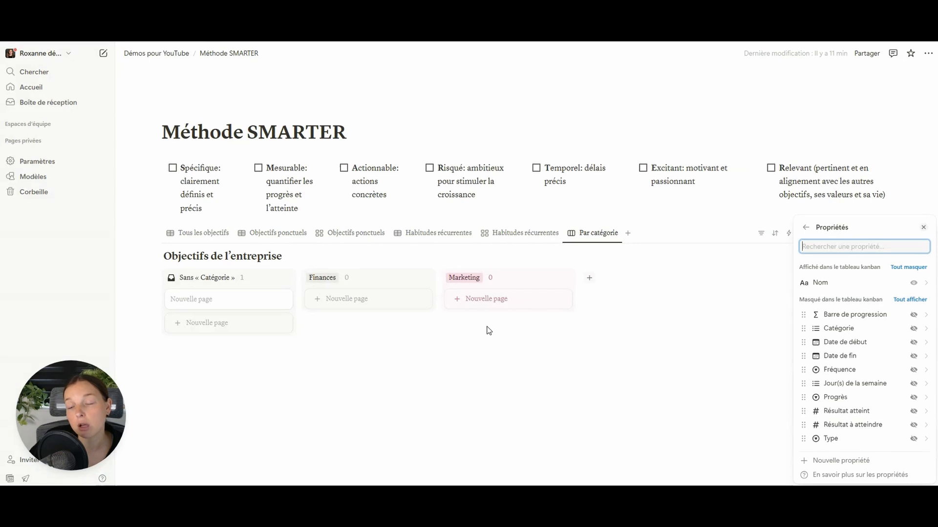
- Show Date de début, Date de fin, Progrès and Barre de progression on the Par catégorie cards, then return to Tous les objectifs
{"action": "left_click", "coordinate": [912, 342]}
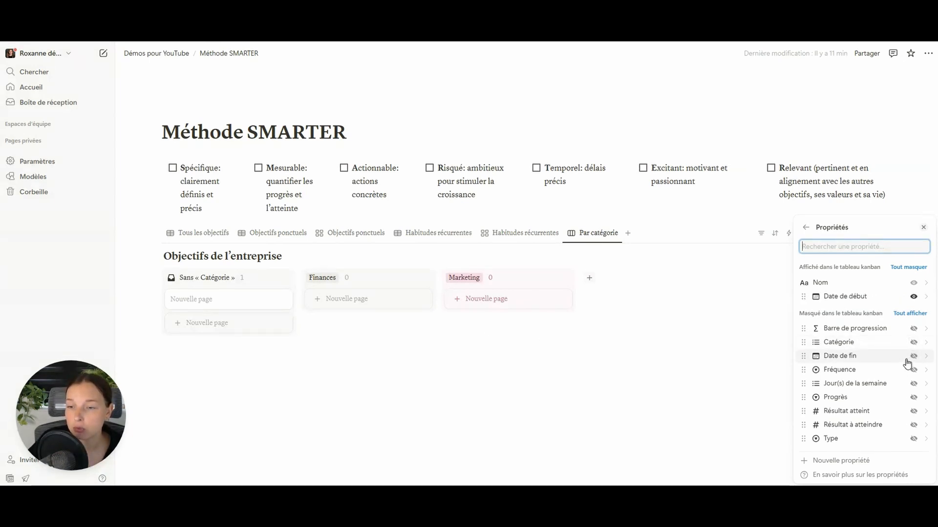
{"action": "left_click", "coordinate": [912, 356]}
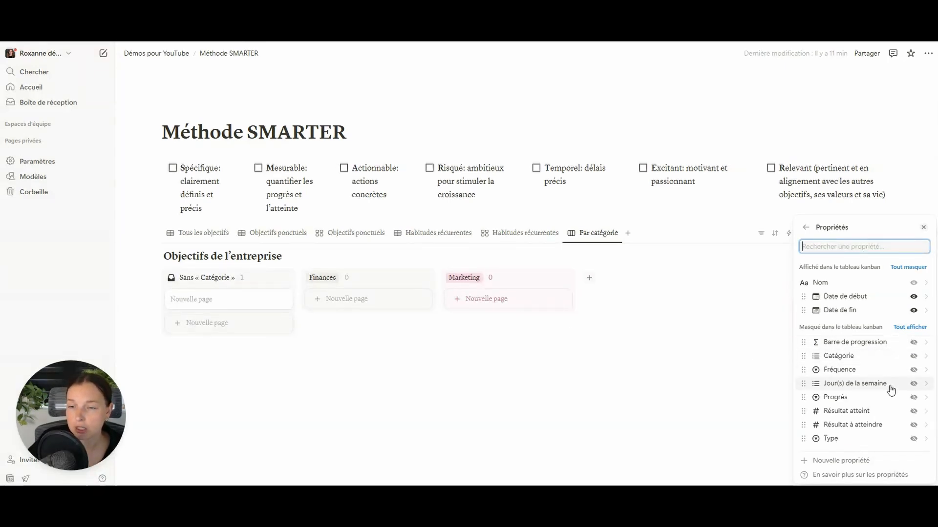
{"action": "left_click", "coordinate": [913, 397]}
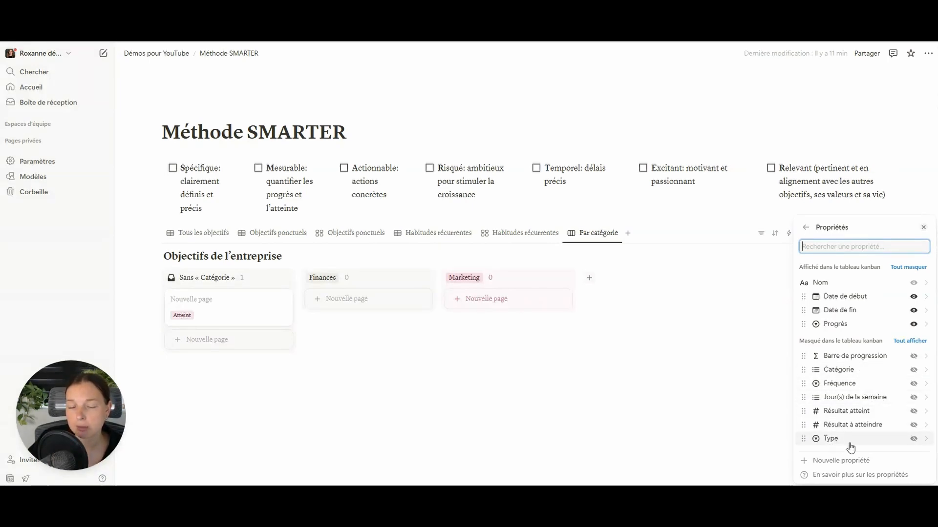
{"action": "left_click", "coordinate": [913, 357]}
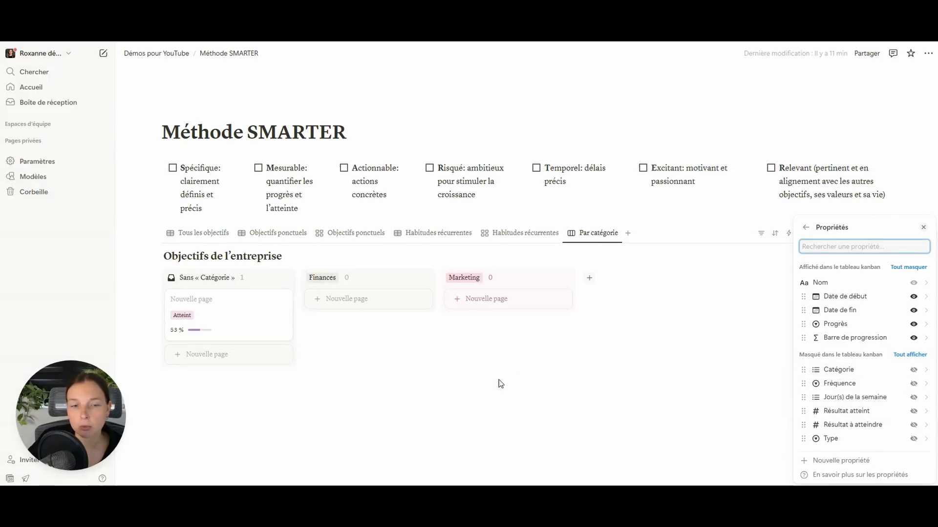
{"action": "left_click", "coordinate": [620, 380]}
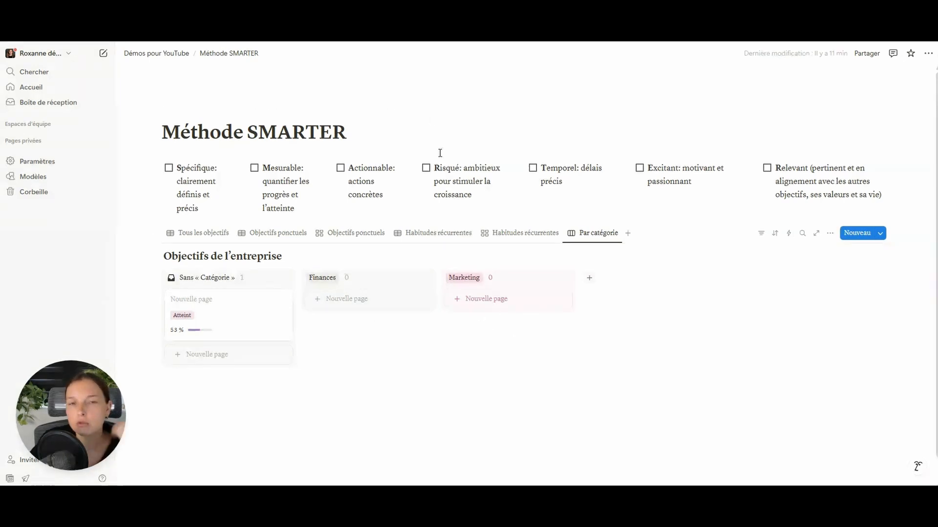
{"action": "left_click", "coordinate": [192, 235]}
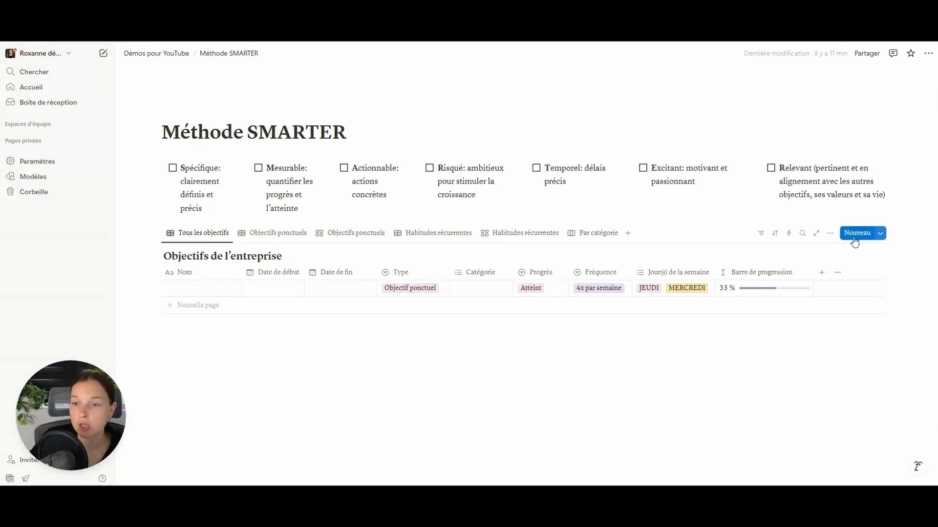
- Create a new goals template titled Nouvel objectif and make it full width
{"action": "left_click", "coordinate": [881, 235]}
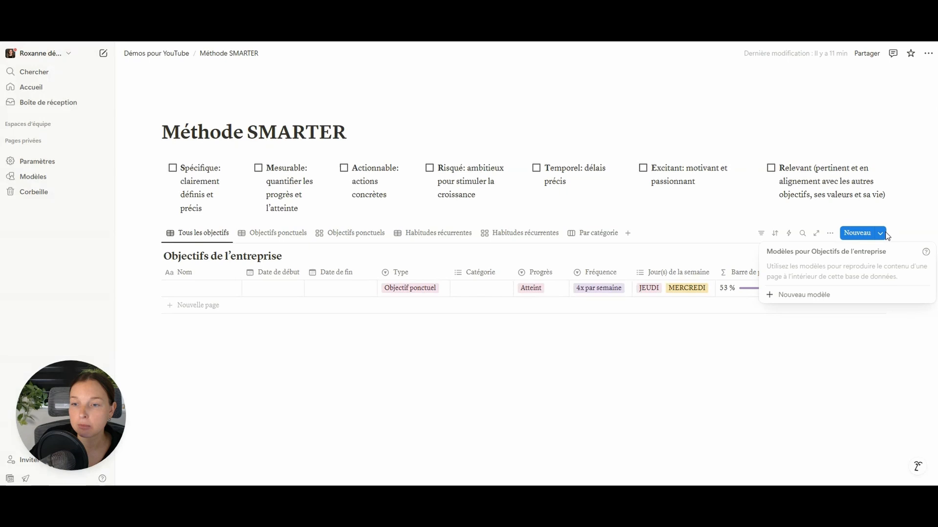
{"action": "left_click", "coordinate": [819, 295]}
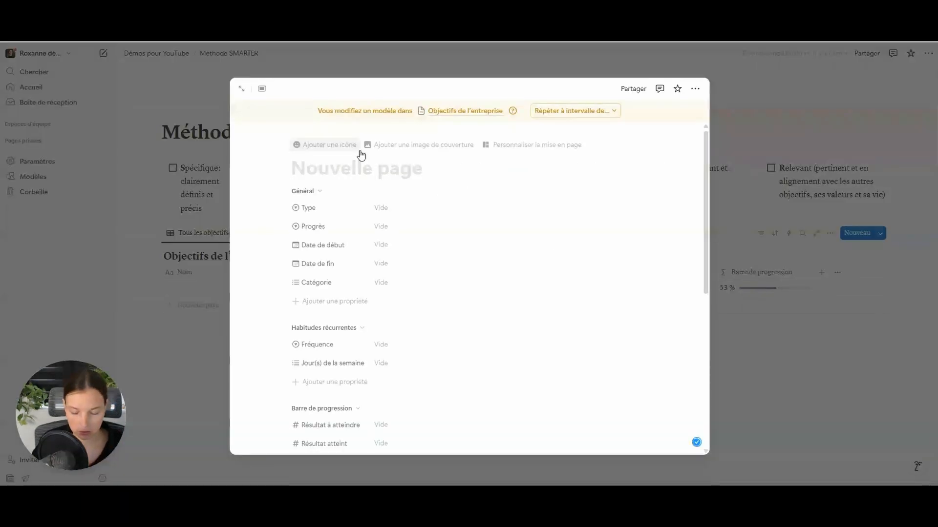
{"action": "type", "text": "Nouvel objectif"}
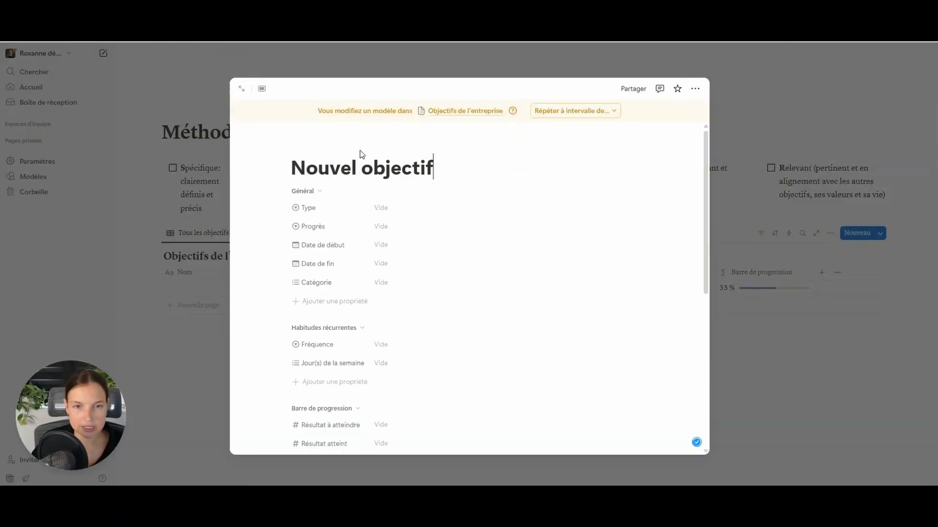
{"action": "left_click", "coordinate": [695, 88]}
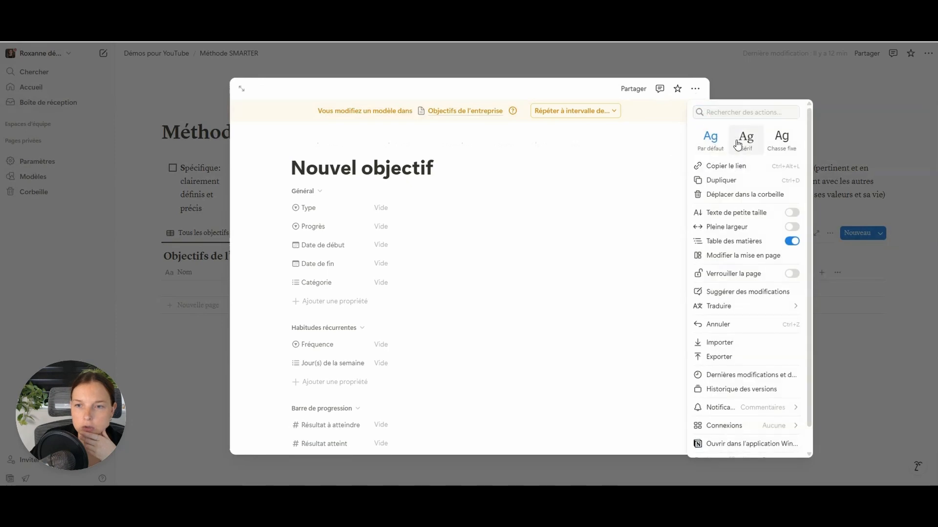
{"action": "left_click", "coordinate": [792, 226]}
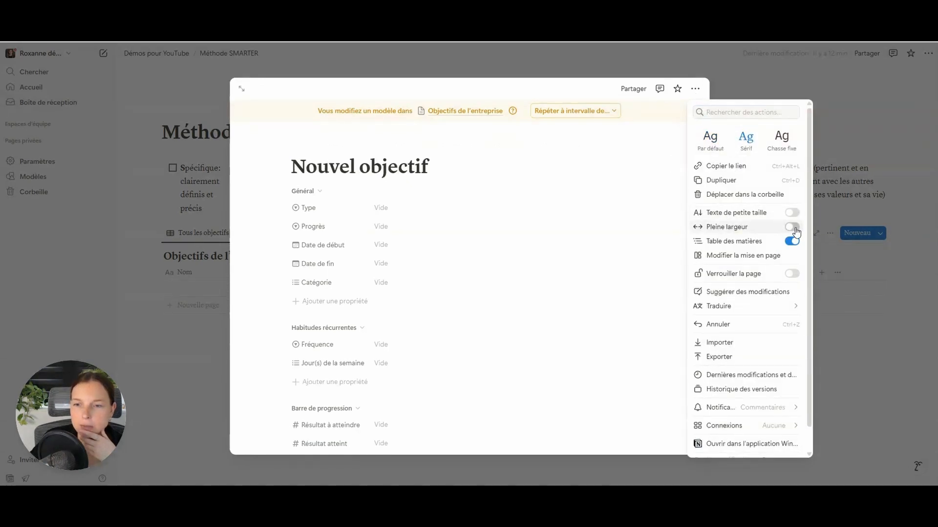
{"action": "left_click", "coordinate": [503, 159]}
- Give the template a target icon, view it as a full page, then go back to Objectifs
{"action": "left_click", "coordinate": [327, 145]}
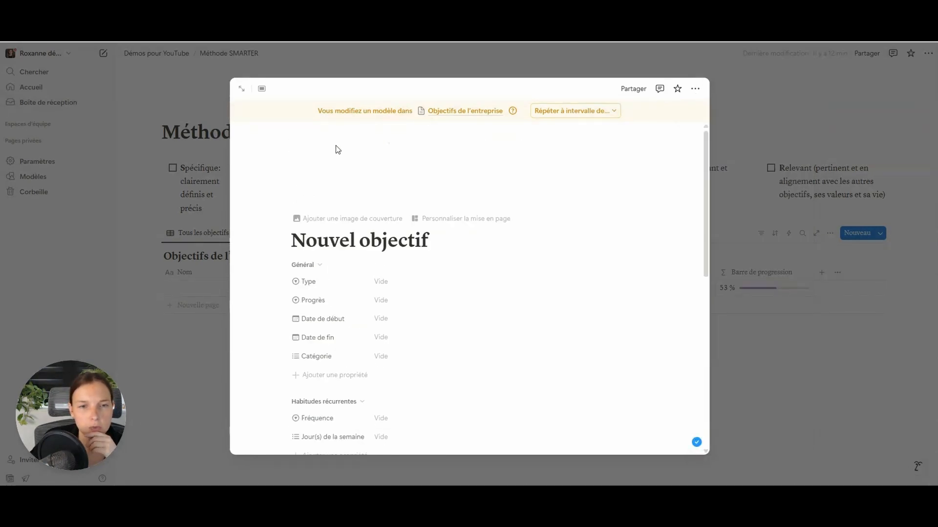
{"action": "left_click", "coordinate": [252, 219]}
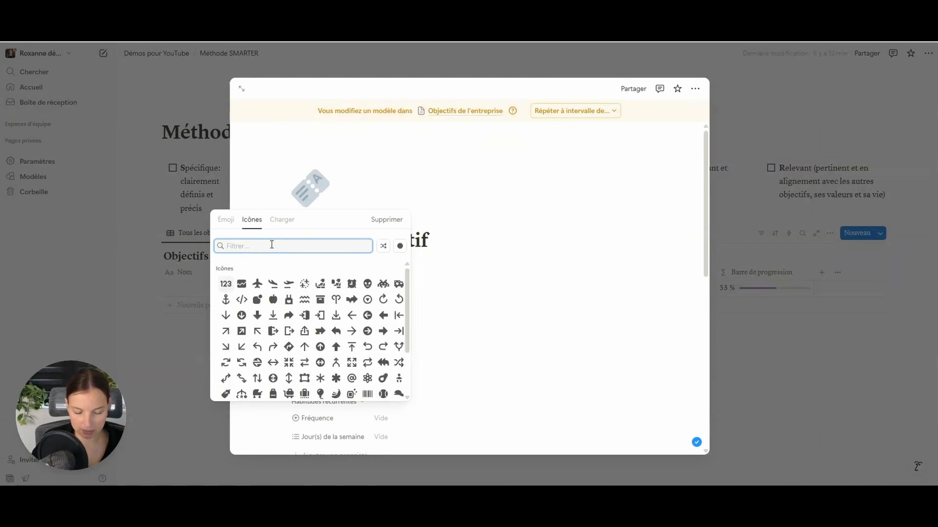
{"action": "type", "text": "target"}
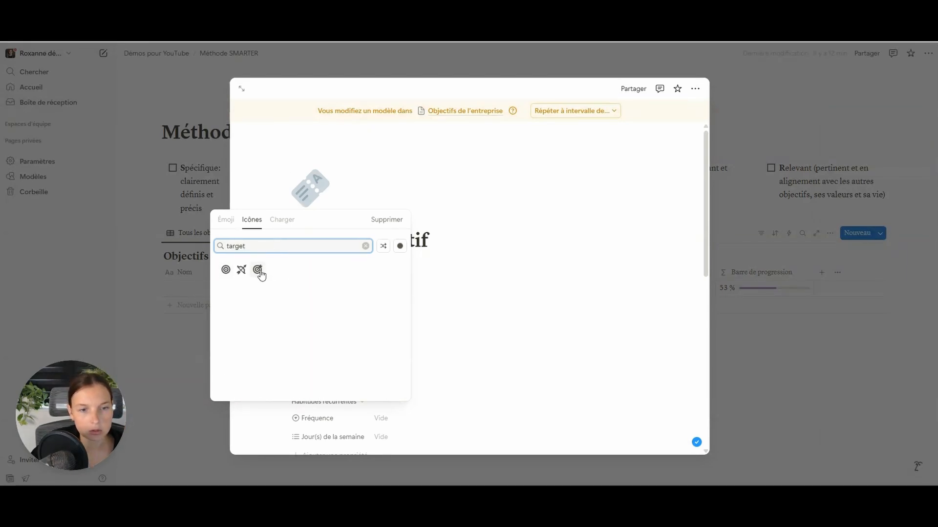
{"action": "left_click", "coordinate": [258, 271]}
{"action": "scroll", "coordinate": [428, 178], "scroll_direction": "down", "scroll_amount": 7}
{"action": "left_click", "coordinate": [242, 89]}
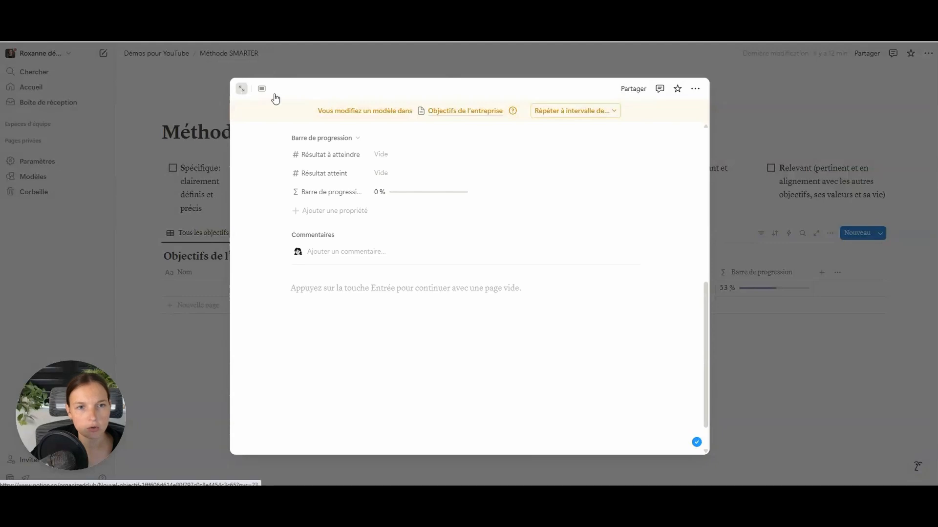
{"action": "scroll", "coordinate": [471, 220], "scroll_direction": "down", "scroll_amount": 7}
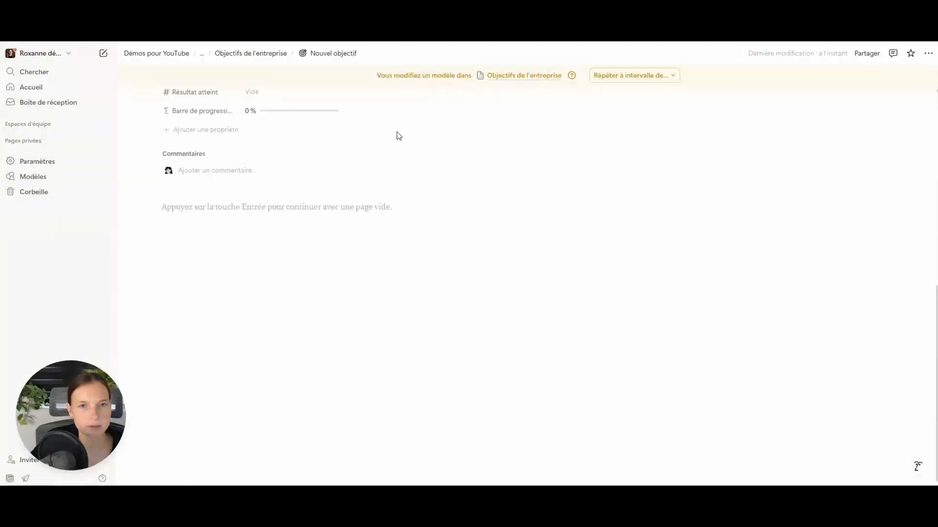
{"action": "key", "text": "alt+Left"}
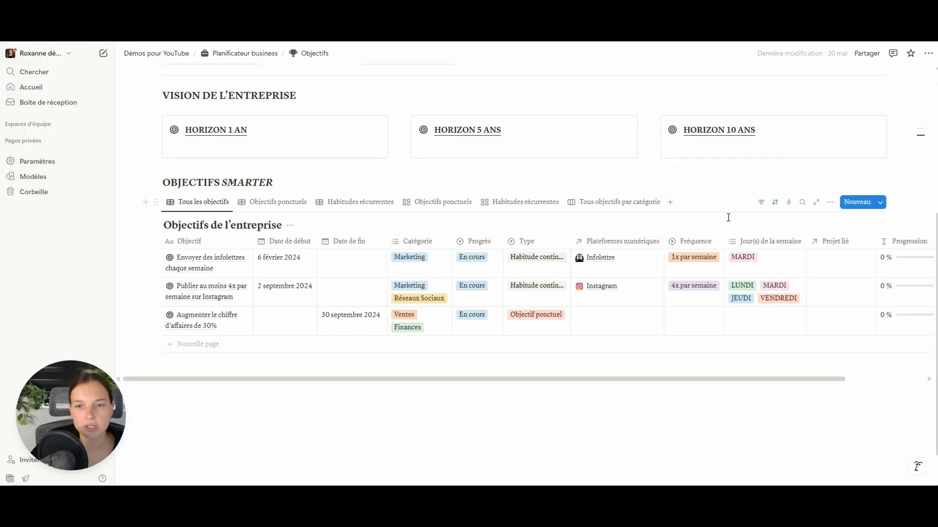
- Edit the Nouvel objectif template from the Nouveau template list's ••• menu
{"action": "left_click", "coordinate": [880, 202]}
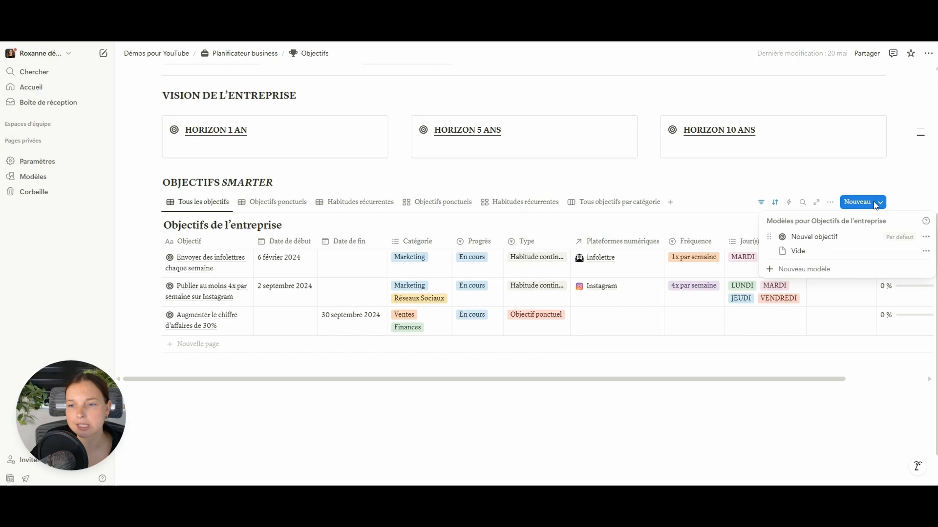
{"action": "left_click", "coordinate": [926, 238]}
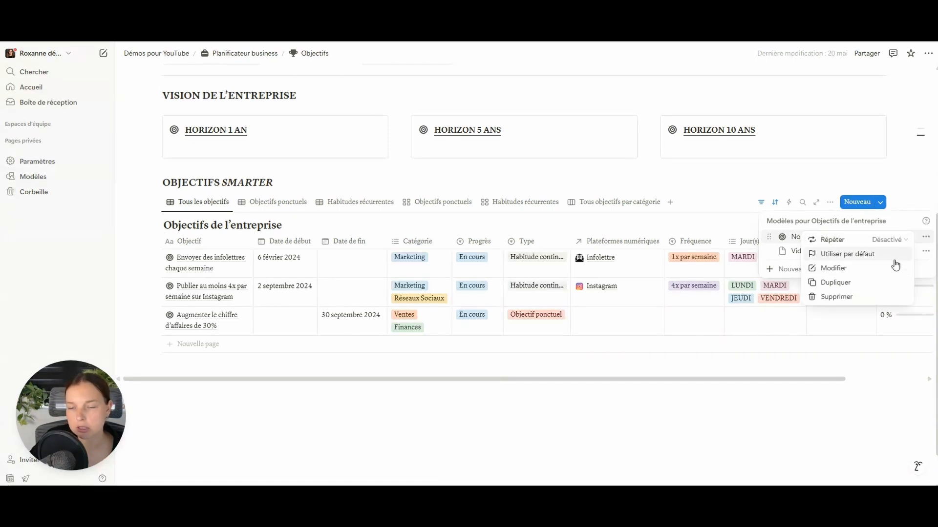
{"action": "left_click", "coordinate": [834, 268]}
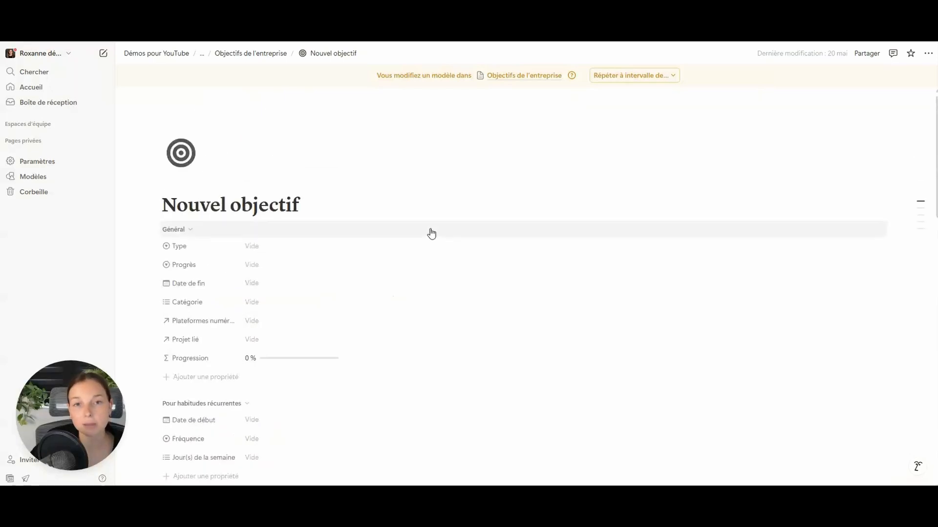
- Scroll through the existing template's MOTIVATIONS and RÉCOMPENSES sections, inspecting the Extrinsèque tag
{"action": "scroll", "coordinate": [432, 233], "scroll_direction": "down", "scroll_amount": 8}
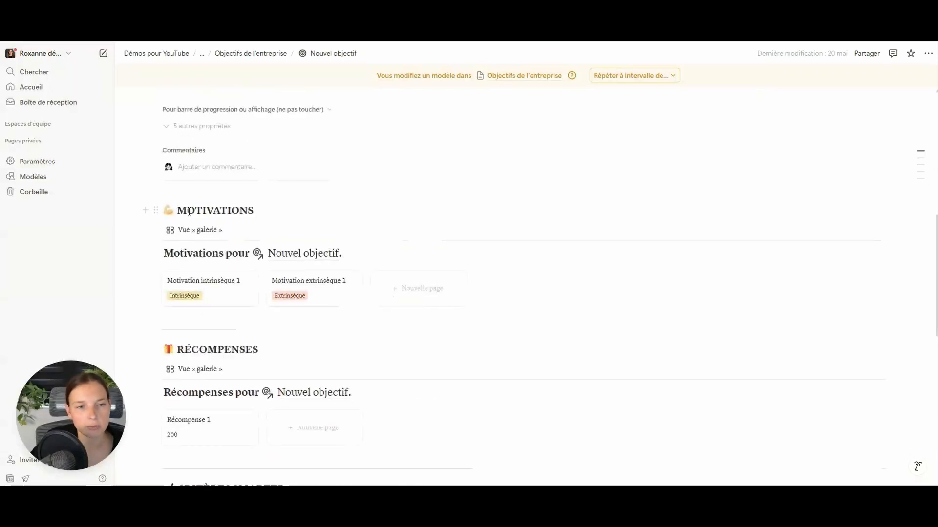
{"action": "left_click", "coordinate": [293, 210]}
{"action": "scroll", "coordinate": [362, 222], "scroll_direction": "down", "scroll_amount": 1}
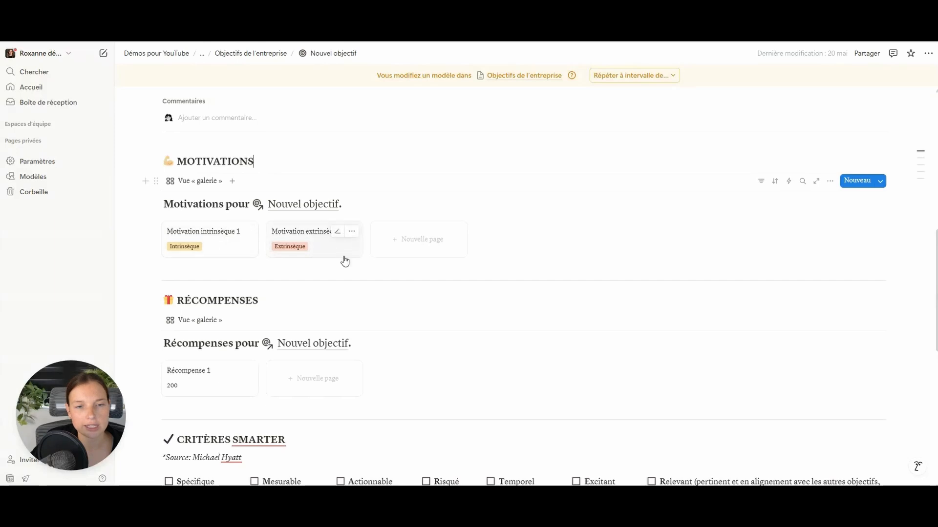
{"action": "left_click", "coordinate": [285, 251]}
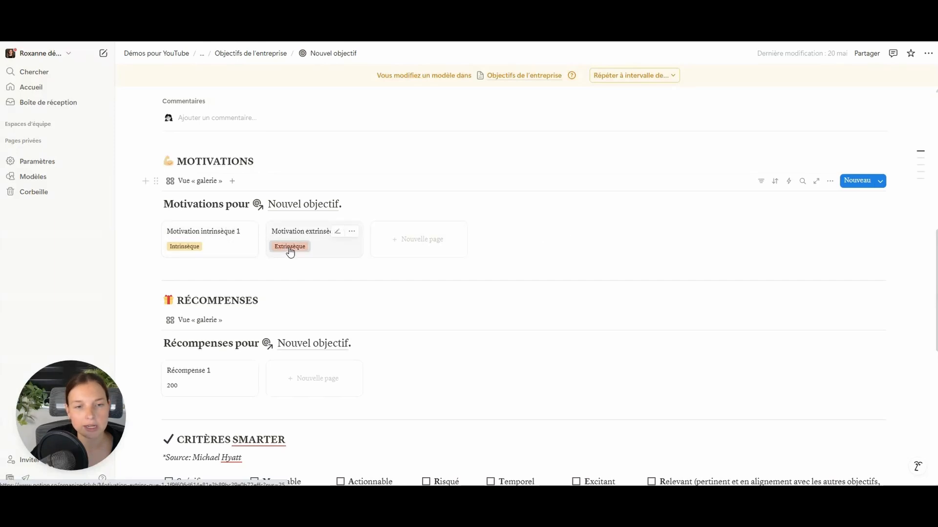
{"action": "key", "text": "Escape"}
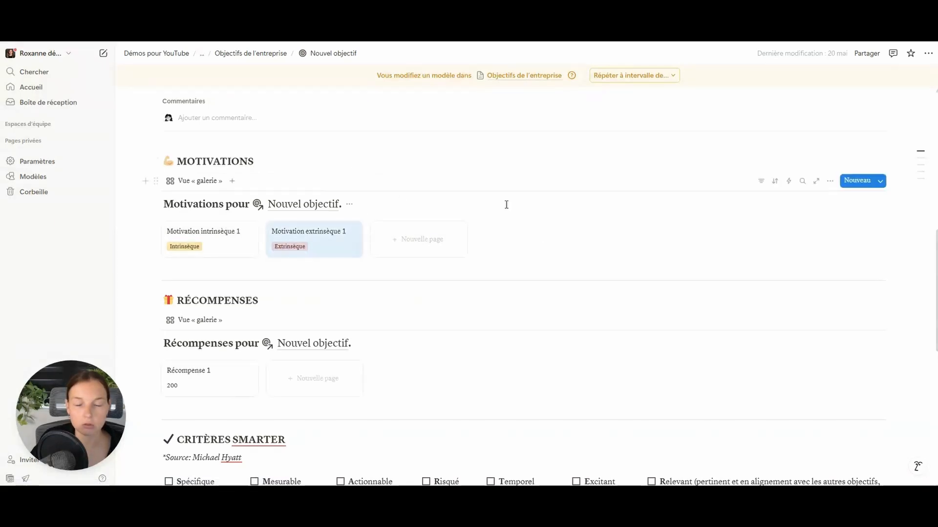
{"action": "scroll", "coordinate": [506, 205], "scroll_direction": "down", "scroll_amount": 2}
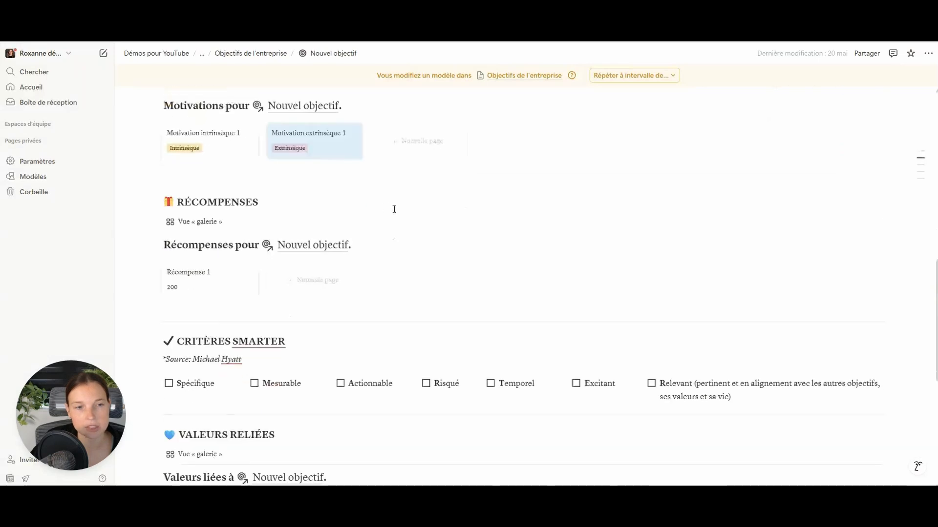
{"action": "left_click_drag", "start_coordinate": [171, 202], "coordinate": [292, 204]}
{"action": "left_click", "coordinate": [292, 203]}
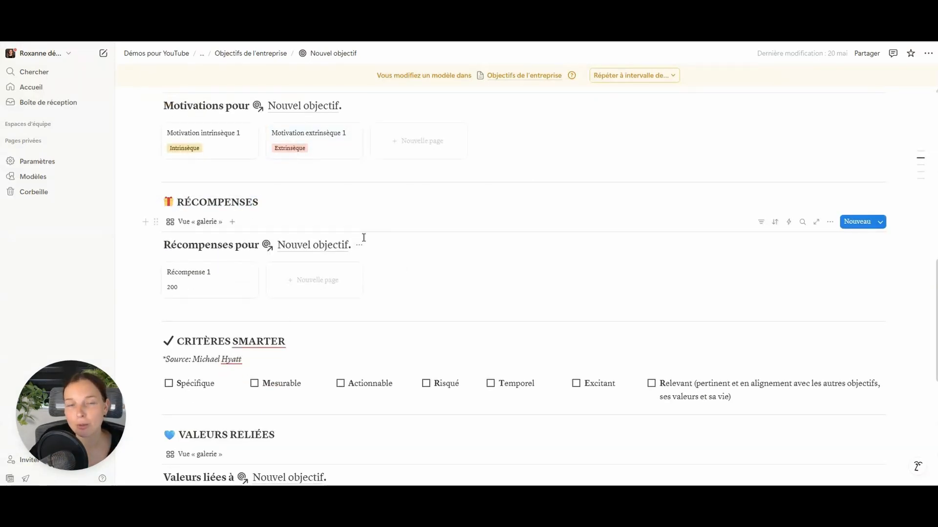
{"action": "scroll", "coordinate": [380, 233], "scroll_direction": "down", "scroll_amount": 2}
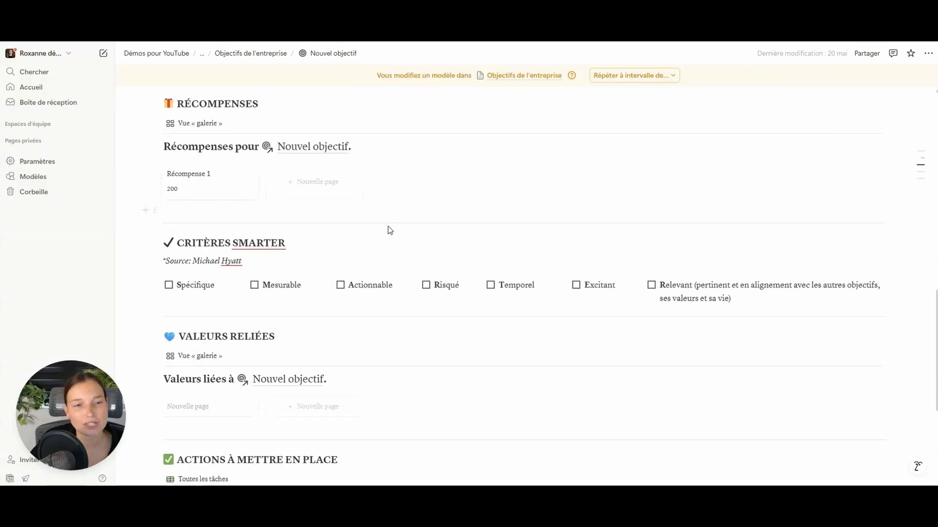
{"action": "scroll", "coordinate": [332, 237], "scroll_direction": "down", "scroll_amount": 1}
- Inspect the CRITÈRES SMARTER checklist, ticking and unticking Spécifique and Mesurable, and the VALEURS RELIÉES section
{"action": "left_click_drag", "start_coordinate": [175, 194], "coordinate": [288, 196]}
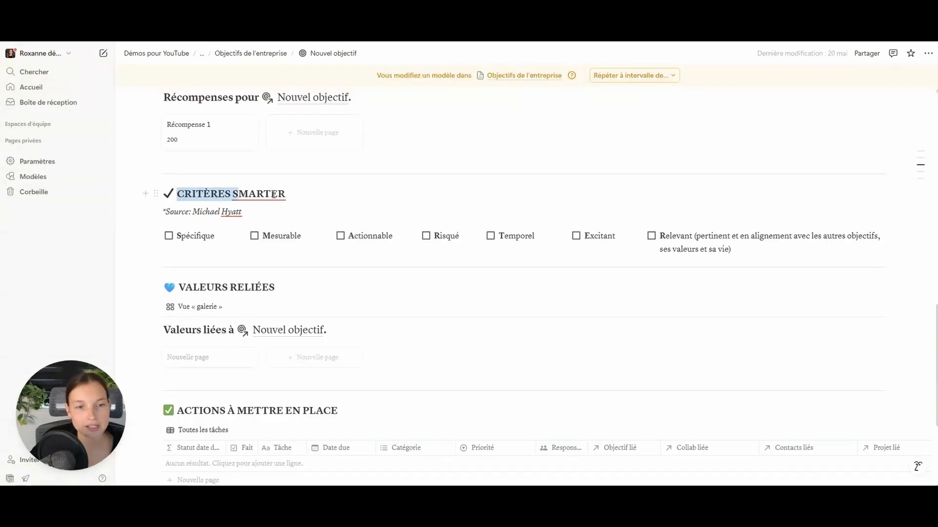
{"action": "left_click", "coordinate": [293, 205]}
{"action": "left_click", "coordinate": [169, 236]}
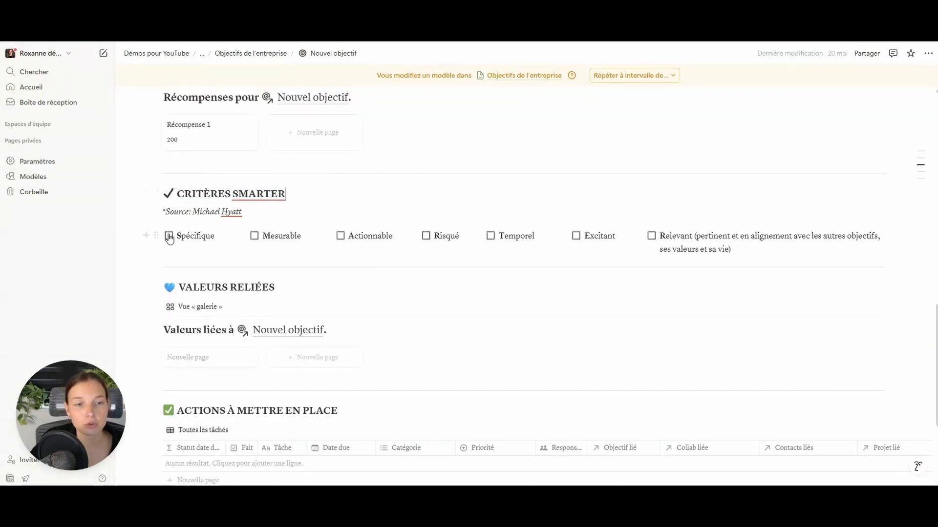
{"action": "left_click", "coordinate": [255, 236]}
{"action": "left_click", "coordinate": [156, 236]}
{"action": "left_click", "coordinate": [171, 236]}
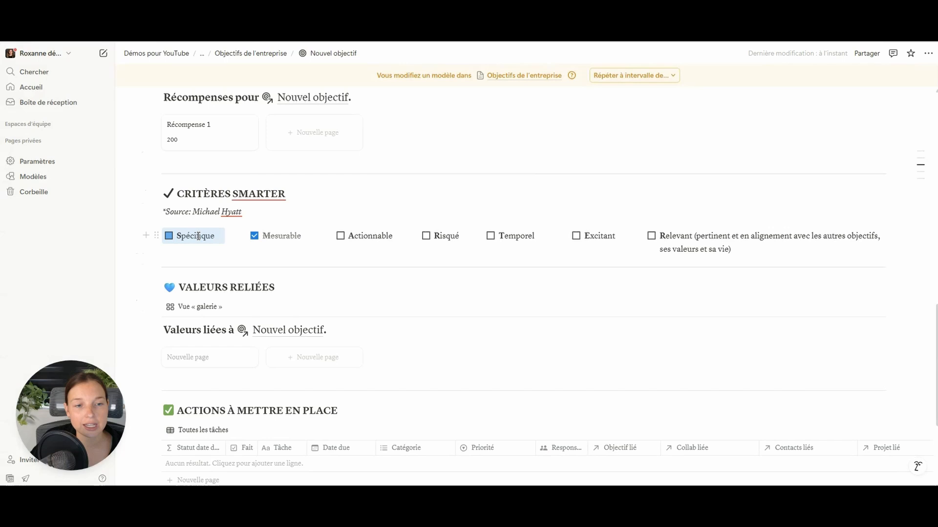
{"action": "left_click", "coordinate": [254, 236]}
{"action": "scroll", "coordinate": [442, 230], "scroll_direction": "down", "scroll_amount": 3}
{"action": "left_click_drag", "start_coordinate": [200, 189], "coordinate": [317, 196]}
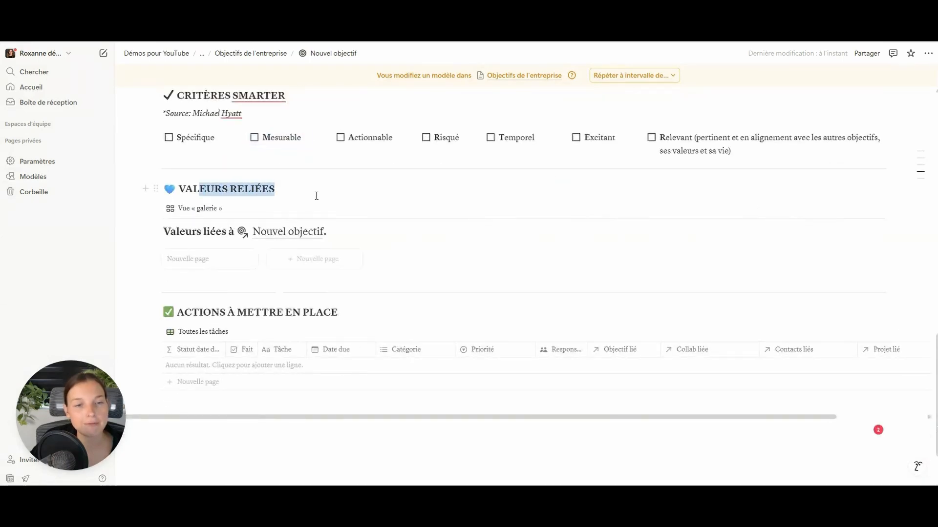
{"action": "left_click", "coordinate": [316, 196]}
{"action": "left_click_drag", "start_coordinate": [180, 231], "coordinate": [197, 232]}
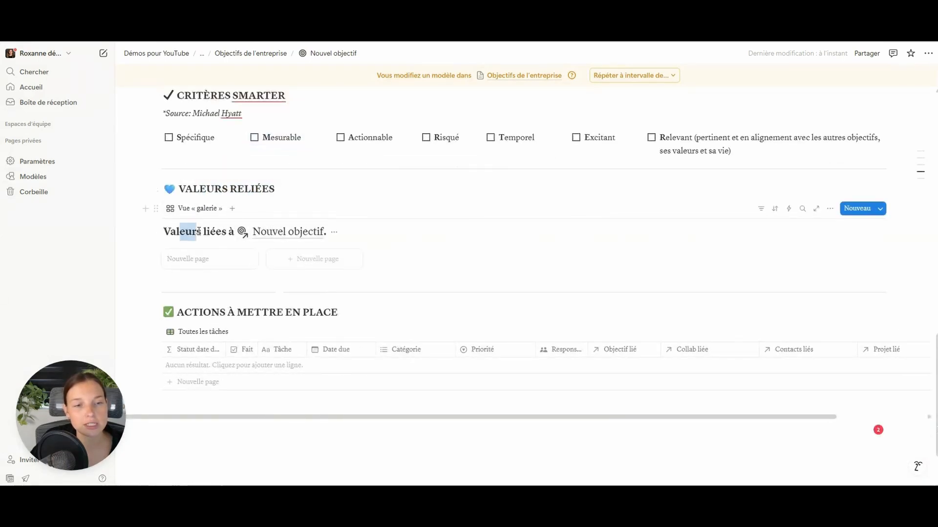
{"action": "left_click", "coordinate": [248, 210]}
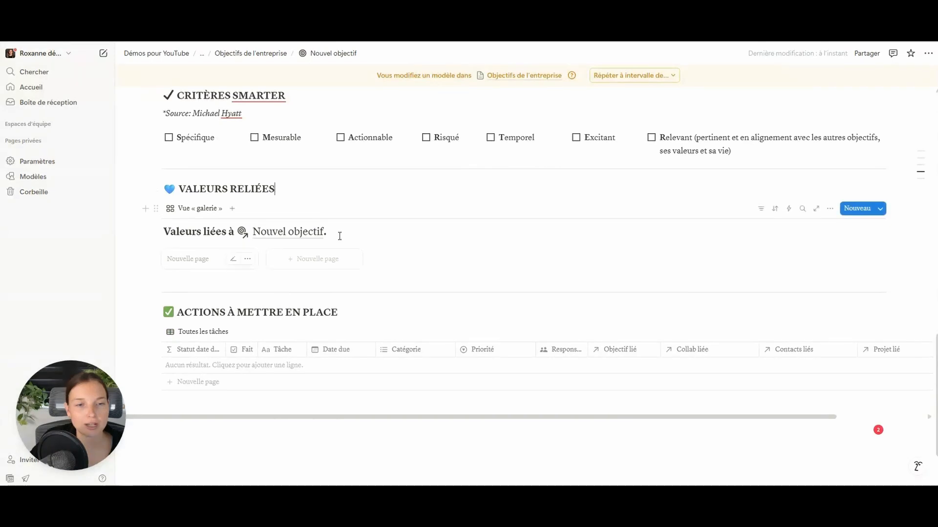
- Review the Motivations and ACTIONS À METTRE EN PLACE sections, then start a text block in the empty template body
{"action": "scroll", "coordinate": [295, 256], "scroll_direction": "down", "scroll_amount": 3}
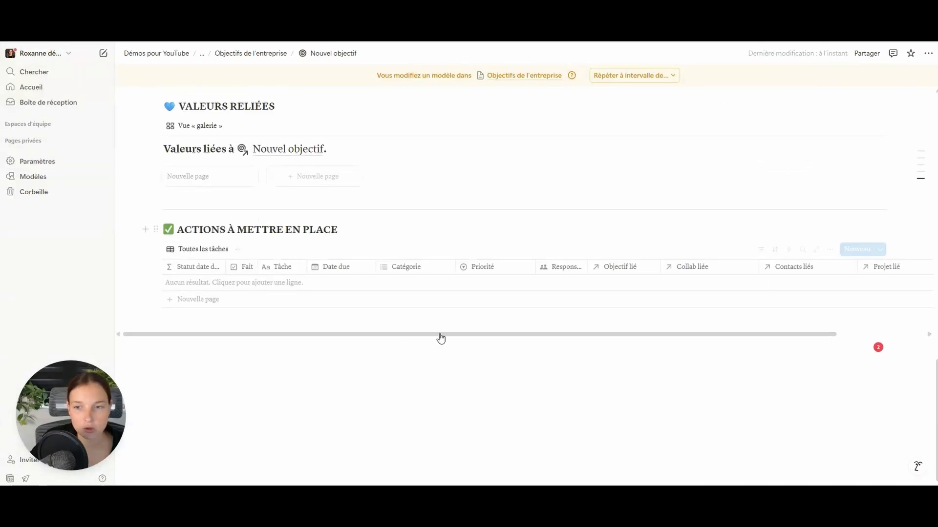
{"action": "scroll", "coordinate": [440, 337], "scroll_direction": "up", "scroll_amount": 3}
{"action": "scroll", "coordinate": [244, 249], "scroll_direction": "up", "scroll_amount": 10}
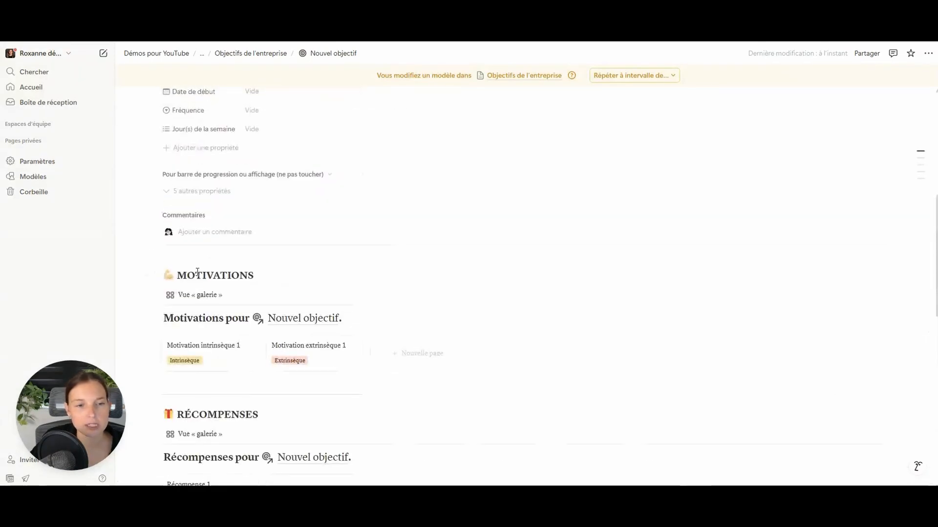
{"action": "left_click_drag", "start_coordinate": [196, 276], "coordinate": [339, 345]}
{"action": "left_click", "coordinate": [299, 274]}
{"action": "scroll", "coordinate": [282, 239], "scroll_direction": "down", "scroll_amount": 3}
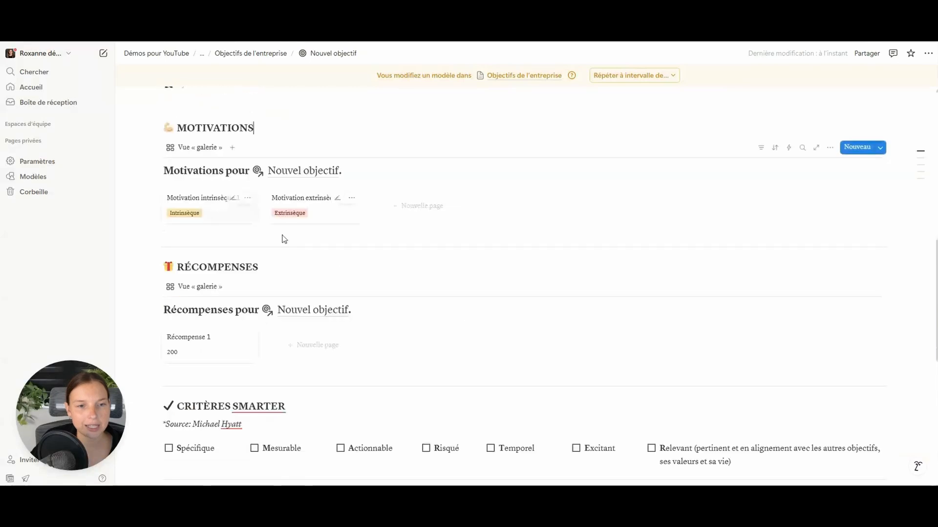
{"action": "scroll", "coordinate": [221, 284], "scroll_direction": "down", "scroll_amount": 6}
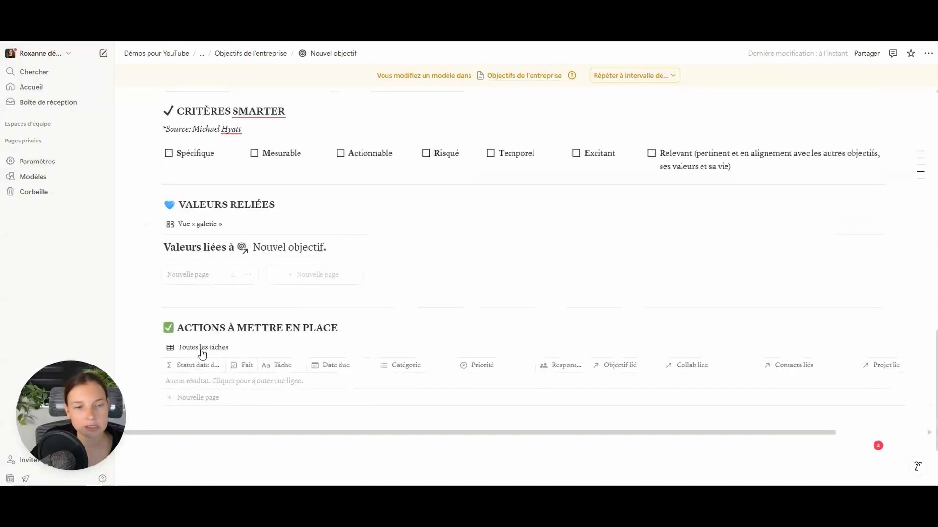
{"action": "left_click_drag", "start_coordinate": [192, 328], "coordinate": [338, 327]}
{"action": "left_click", "coordinate": [338, 328]}
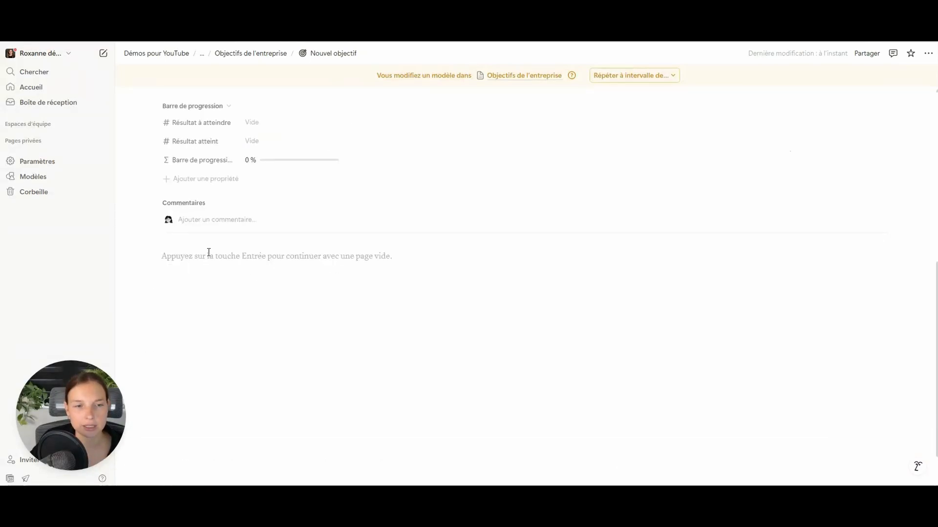
{"action": "left_click", "coordinate": [209, 253]}
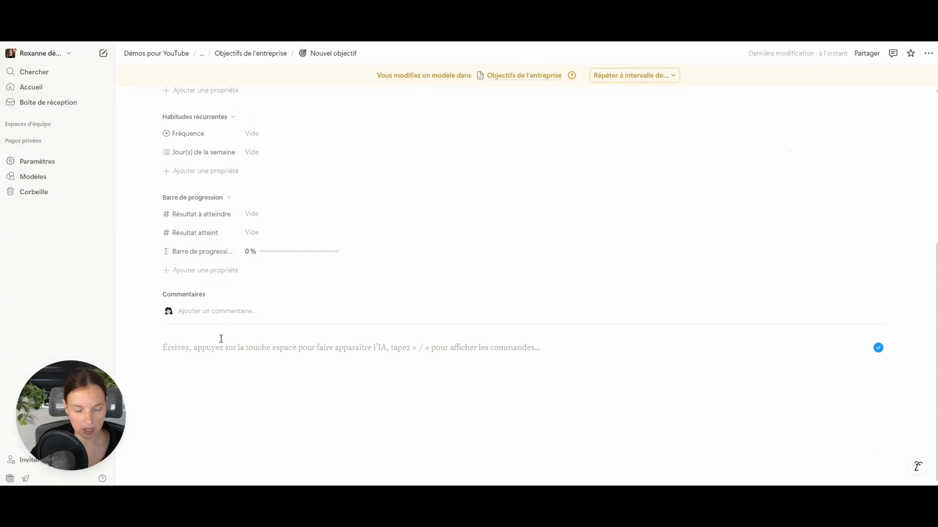
- Add a ### MOTIVATIONS heading and a gallery view titled 'Motivations pour' with a Nouvel objectif page mention
{"action": "type", "text": "###"}
{"action": "type", "text": " M"}
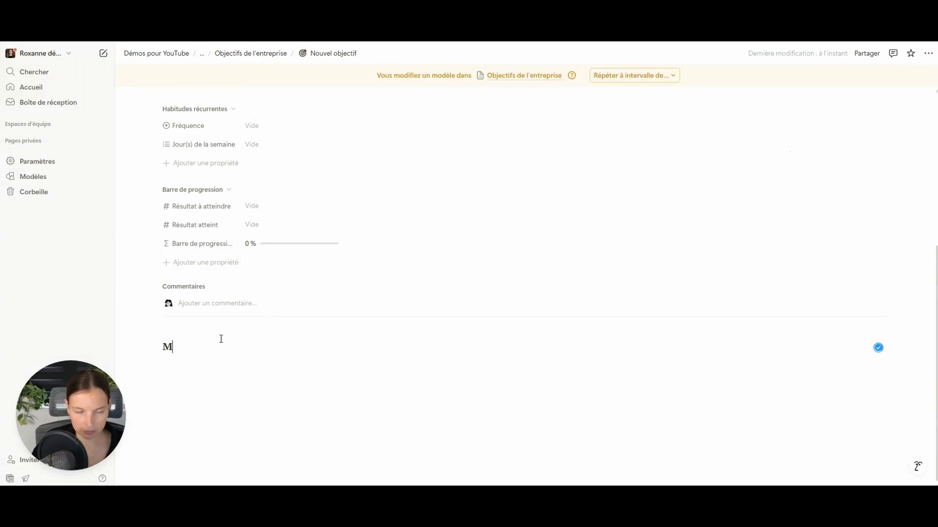
{"action": "key", "text": "Return"}
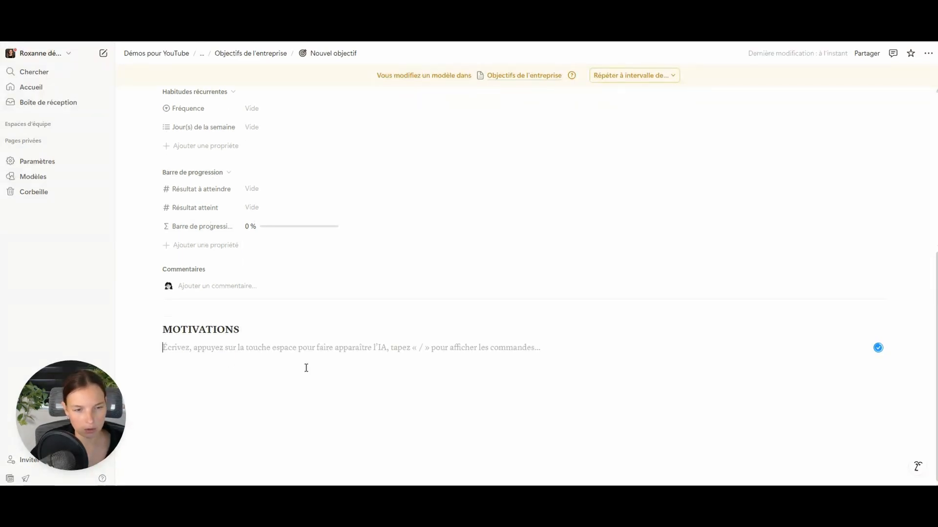
{"action": "type", "text": "/GALERI"}
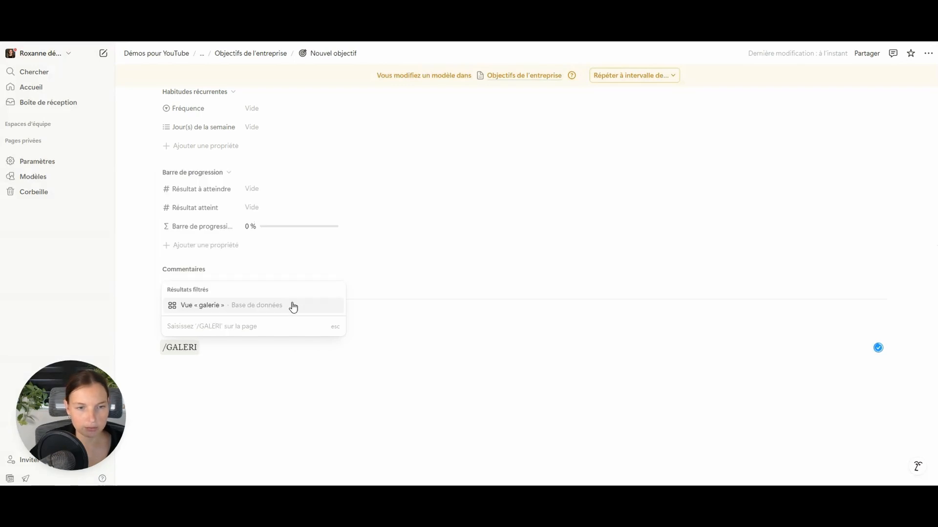
{"action": "left_click", "coordinate": [254, 306]}
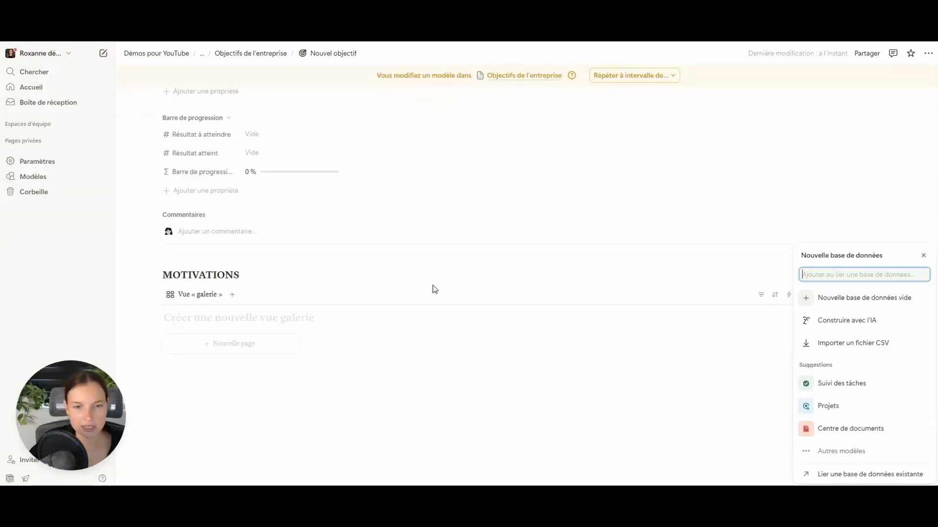
{"action": "left_click", "coordinate": [868, 305]}
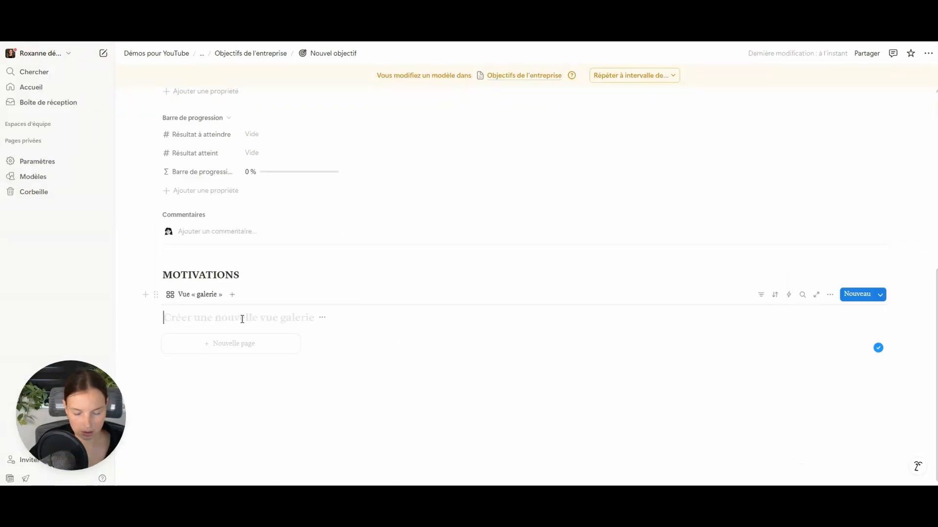
{"action": "type", "text": "Motivatio"}
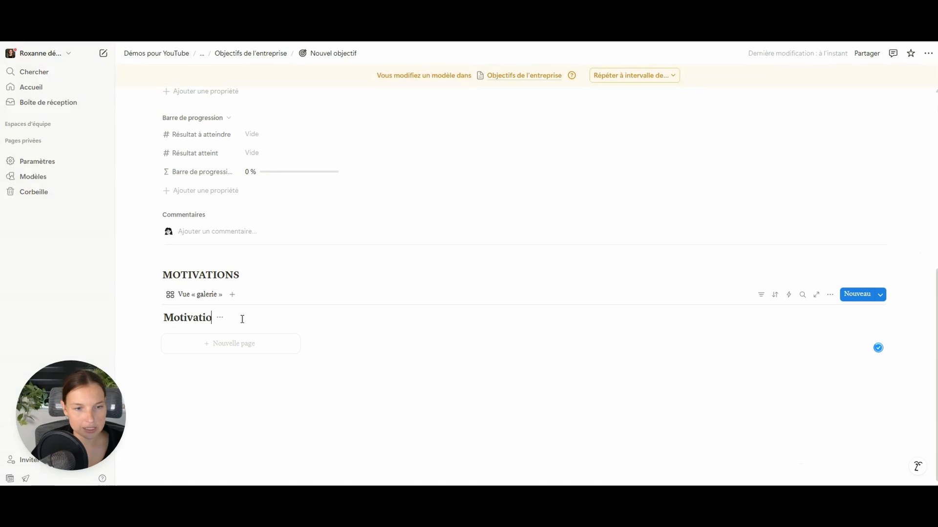
{"action": "type", "text": "ns pour"}
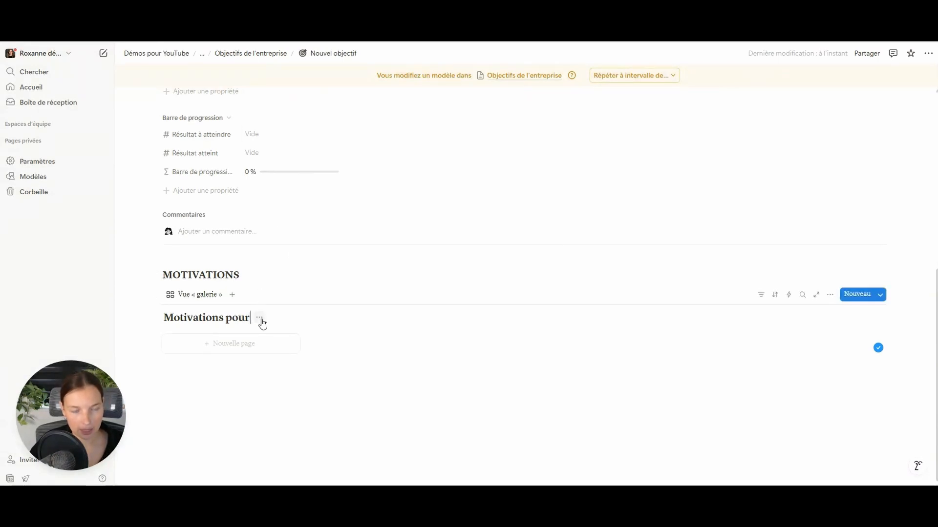
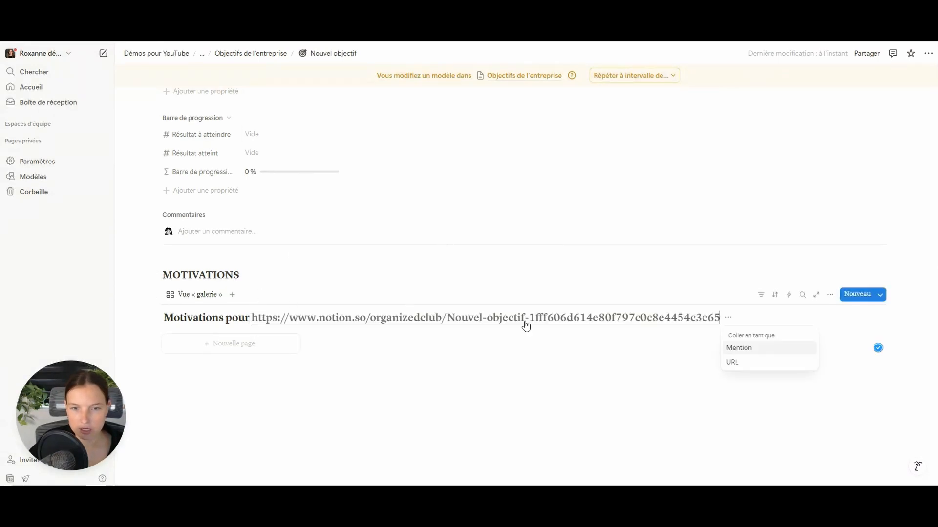
{"action": "left_click", "coordinate": [749, 349]}
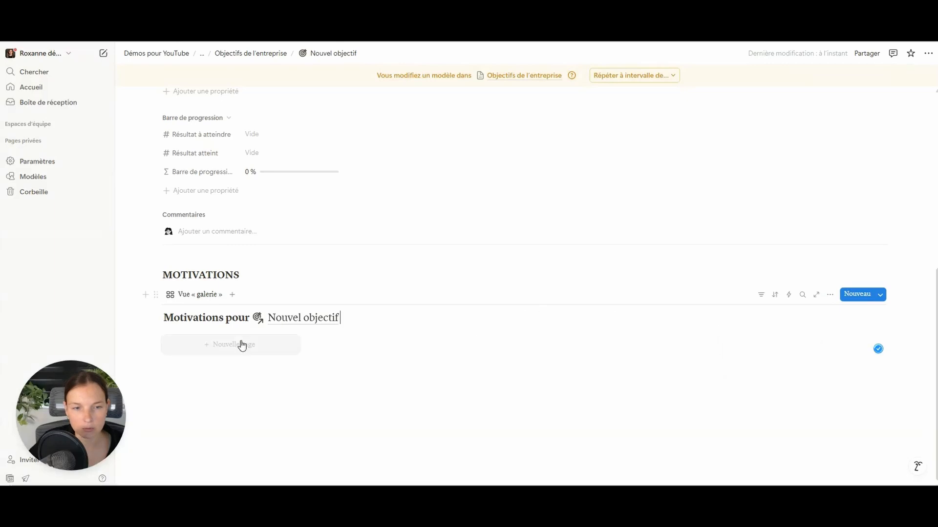
{"action": "mouse_move", "coordinate": [300, 324]}
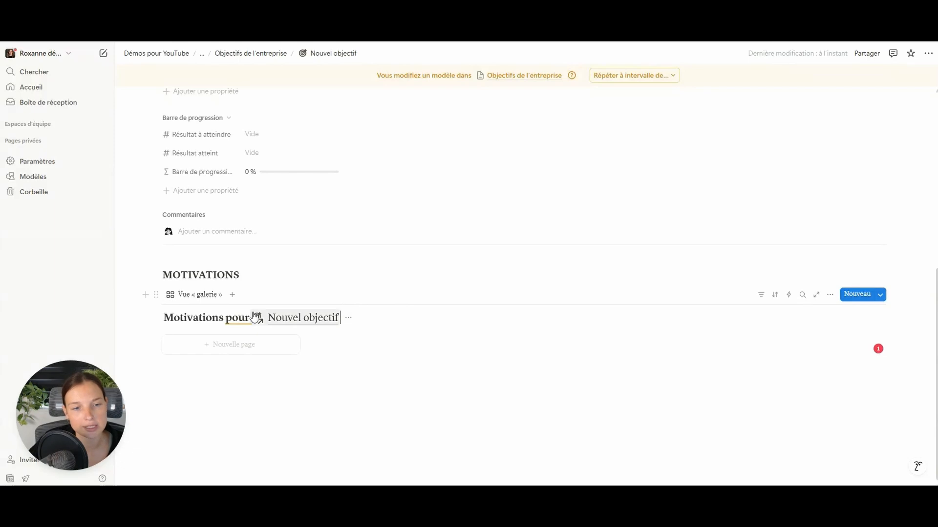
- Set the gallery to open pages in Aperçu latéral, wrap all properties, use Petite cards and Aucun preview
{"action": "left_click", "coordinate": [830, 295]}
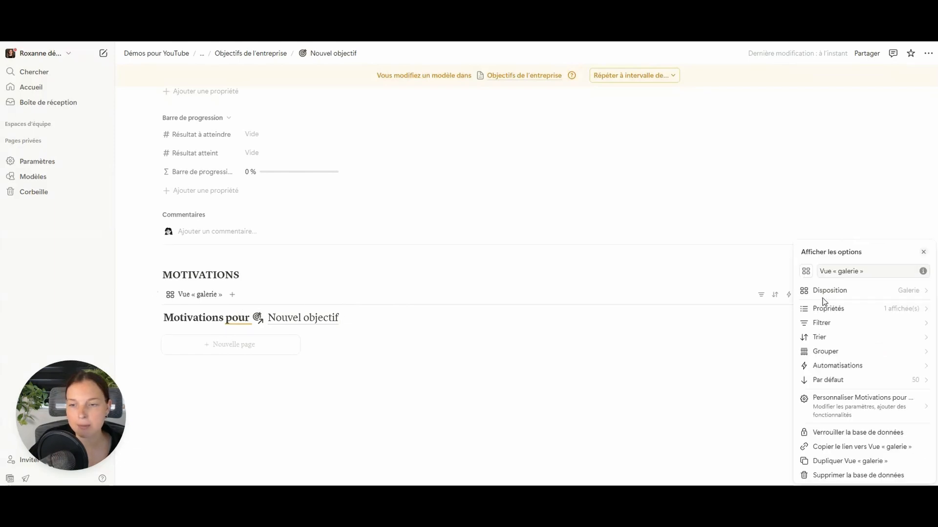
{"action": "left_click", "coordinate": [865, 290]}
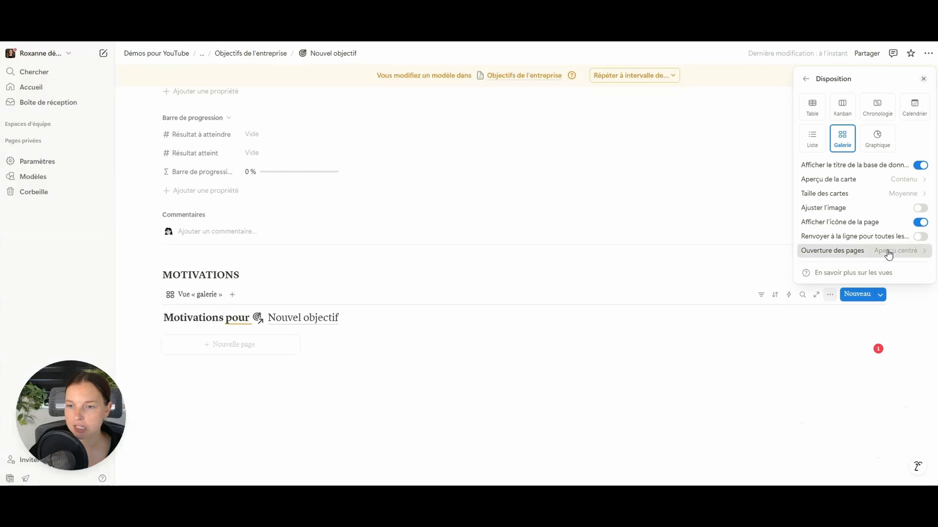
{"action": "left_click", "coordinate": [890, 254]}
{"action": "left_click", "coordinate": [858, 279]}
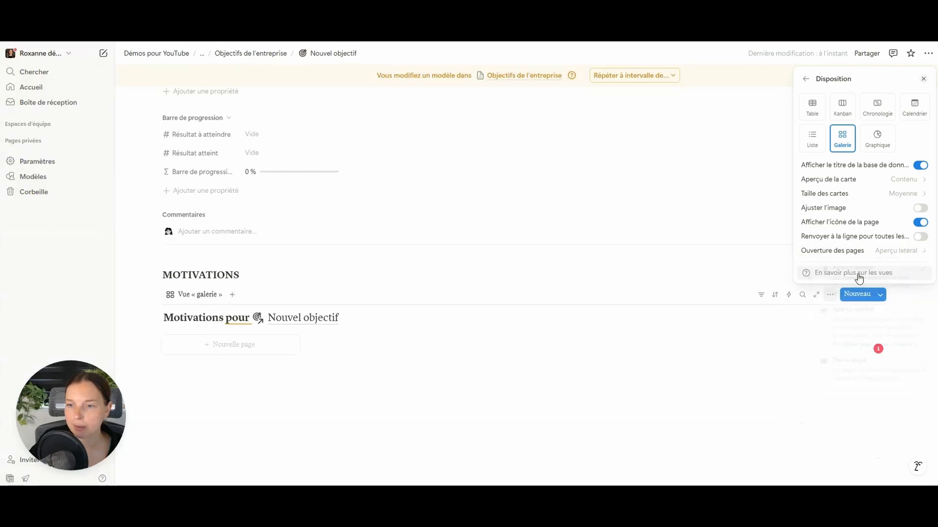
{"action": "left_click", "coordinate": [919, 237]}
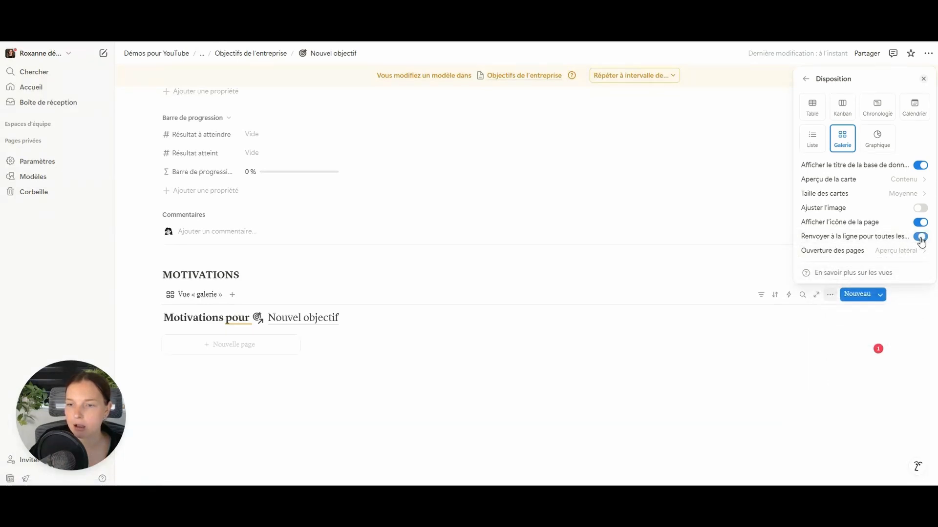
{"action": "left_click", "coordinate": [890, 194]}
{"action": "left_click", "coordinate": [847, 209]}
{"action": "left_click", "coordinate": [877, 187]}
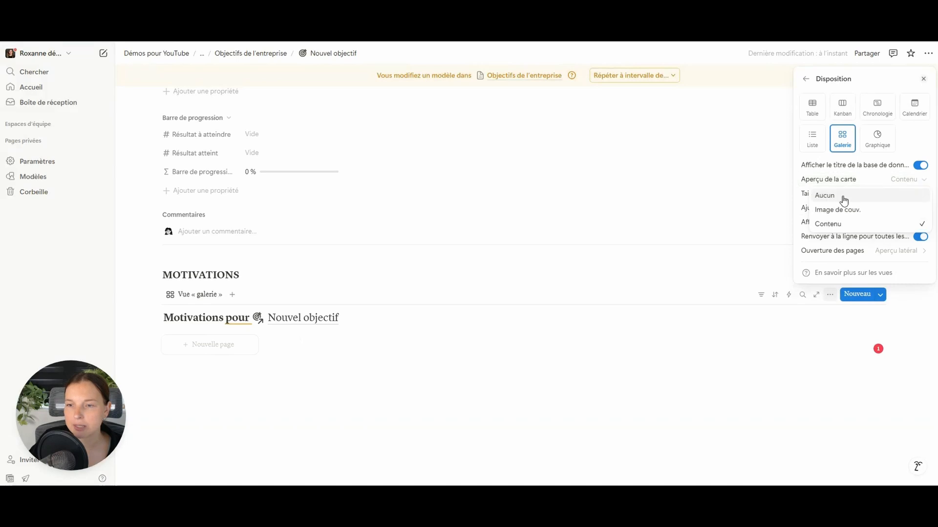
{"action": "left_click", "coordinate": [840, 196]}
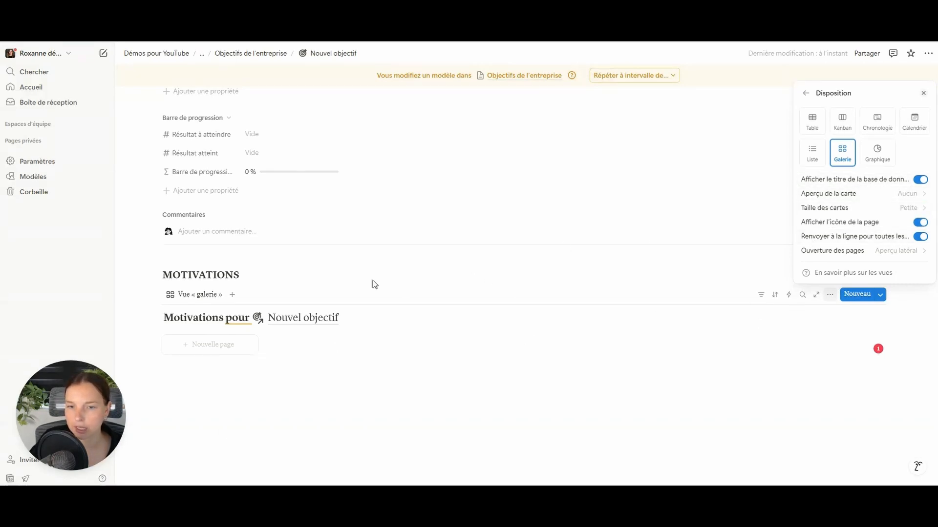
{"action": "left_click", "coordinate": [805, 92]}
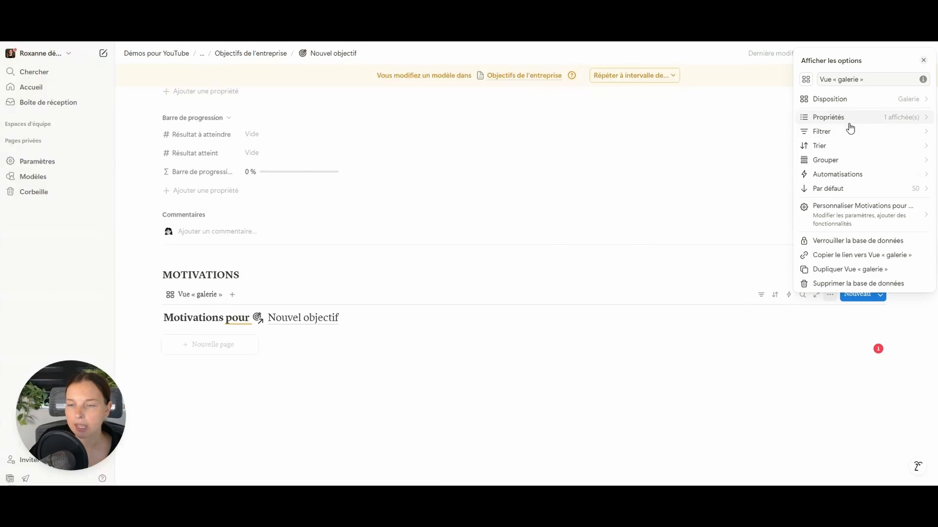
- Turn the Étiquettes property into a single-select named Type with Intrinsèque and Entrinsèque options
{"action": "left_click", "coordinate": [852, 122]}
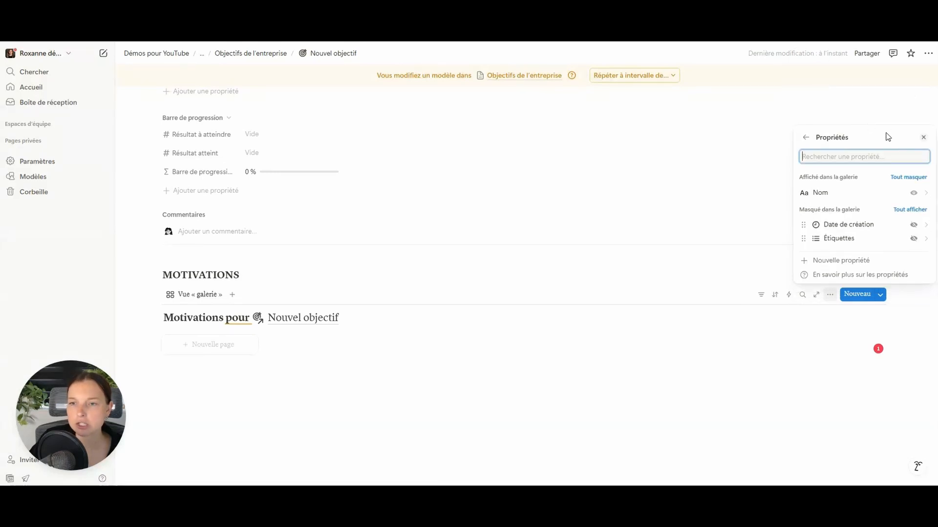
{"action": "left_click", "coordinate": [824, 240]}
{"action": "left_click_drag", "start_coordinate": [859, 125], "coordinate": [768, 131]}
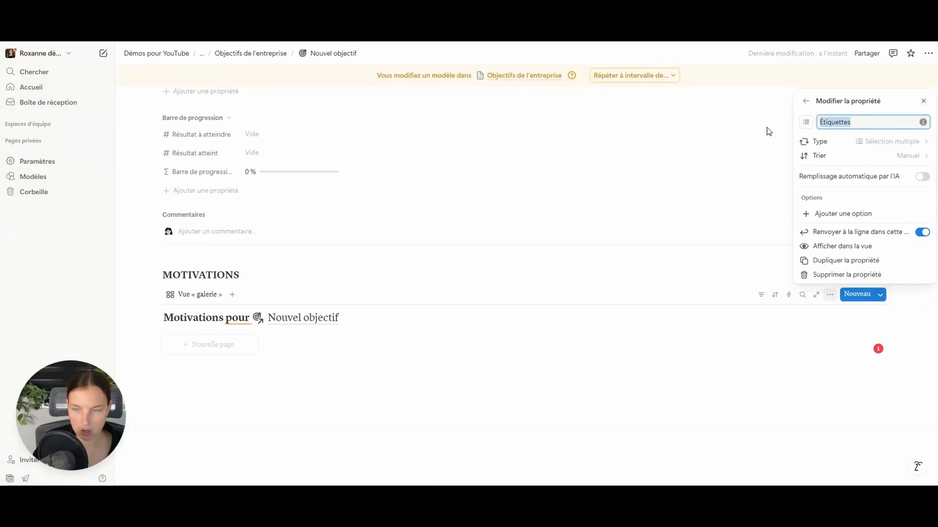
{"action": "type", "text": "Type"}
{"action": "left_click", "coordinate": [874, 144]}
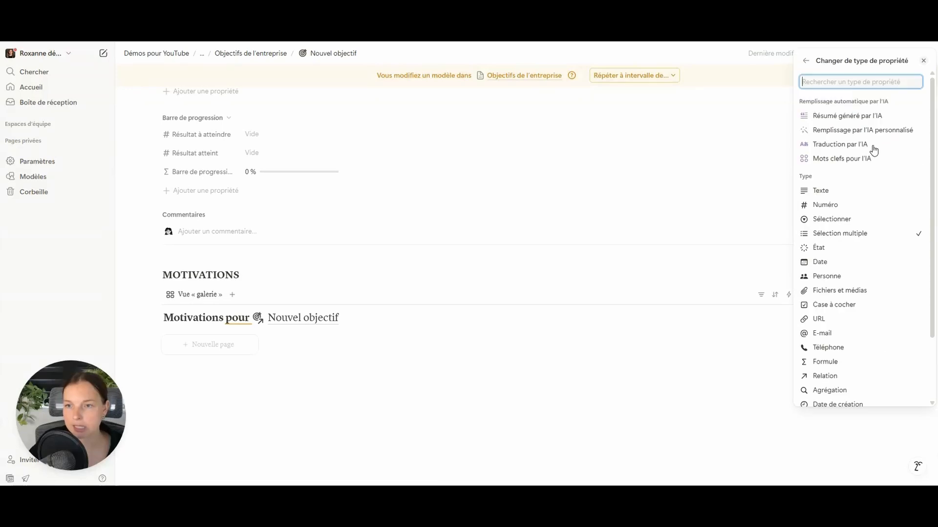
{"action": "left_click", "coordinate": [845, 219]}
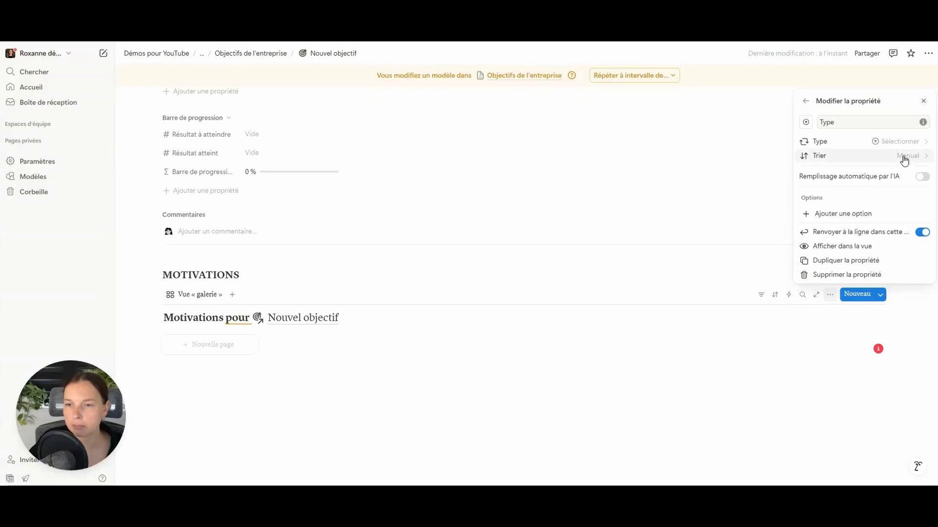
{"action": "left_click", "coordinate": [852, 215]}
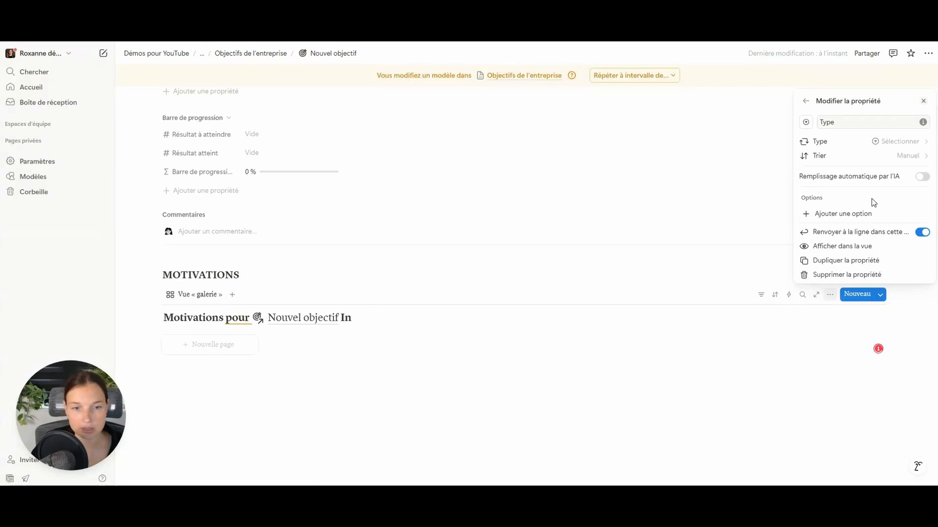
{"action": "left_click", "coordinate": [851, 217]}
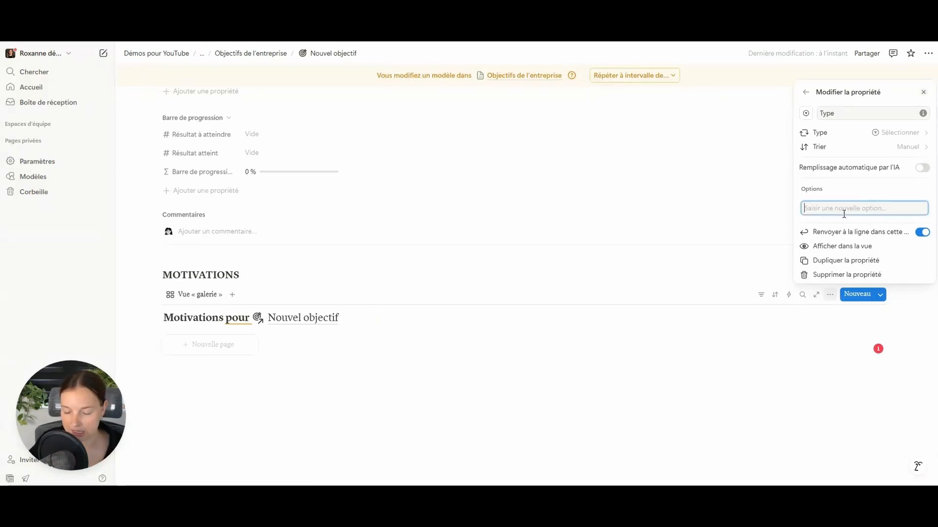
{"action": "type", "text": "Intrinsèque"}
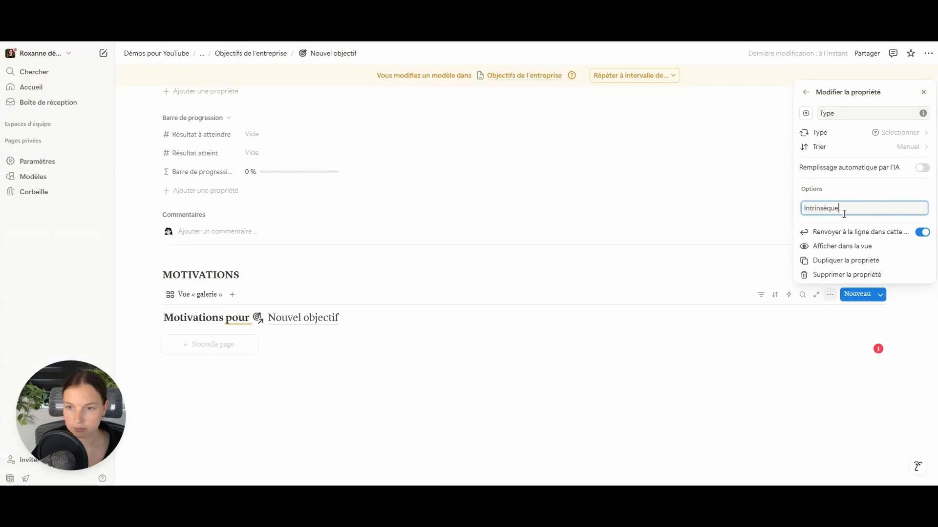
{"action": "key", "text": "Return"}
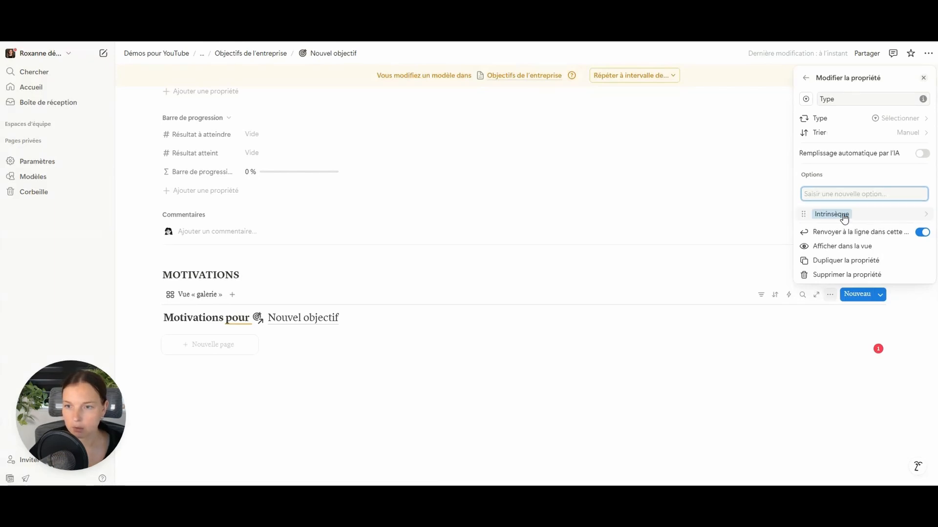
{"action": "type", "text": "En"}
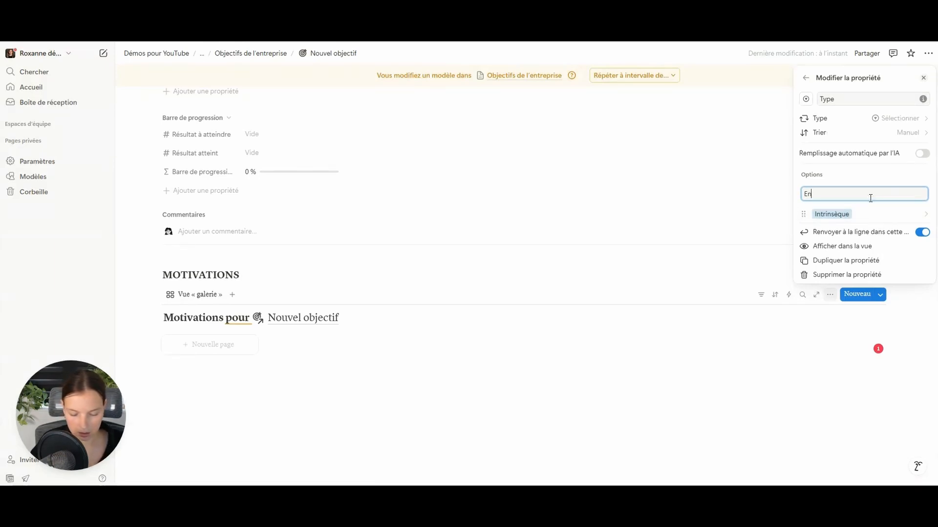
{"action": "type", "text": "trinsèque"}
{"action": "key", "text": "Return"}
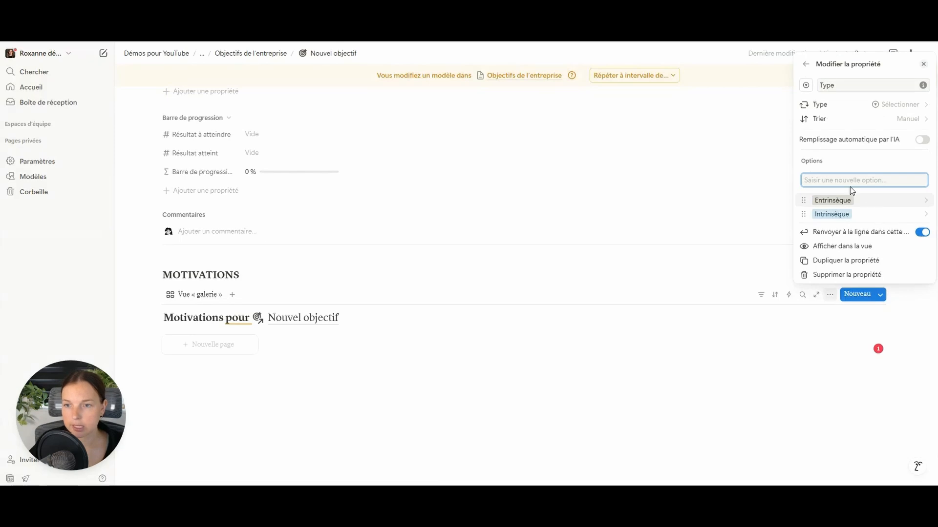
{"action": "left_click", "coordinate": [380, 274]}
- Add a new Motivations page, delete its Date de création property, and set Type to the corrected Extrinsèque
{"action": "left_click", "coordinate": [216, 356]}
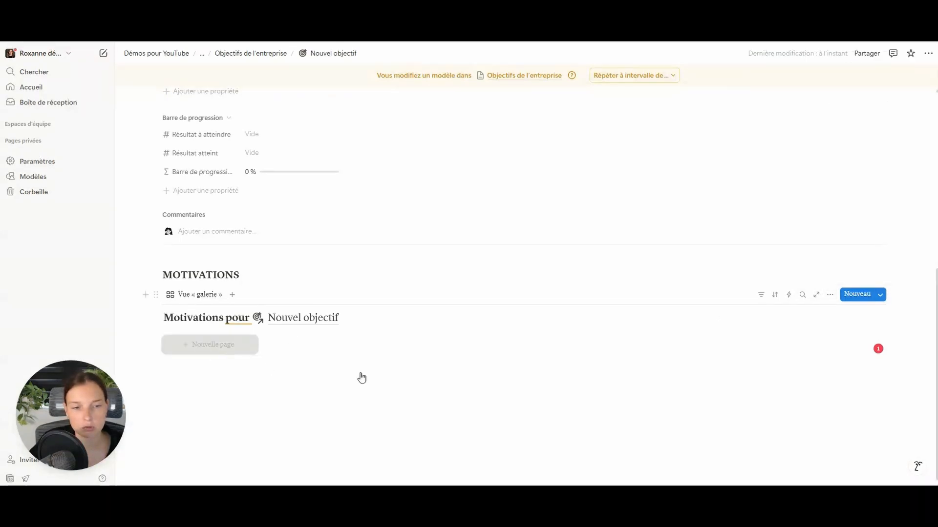
{"action": "left_click", "coordinate": [541, 114]}
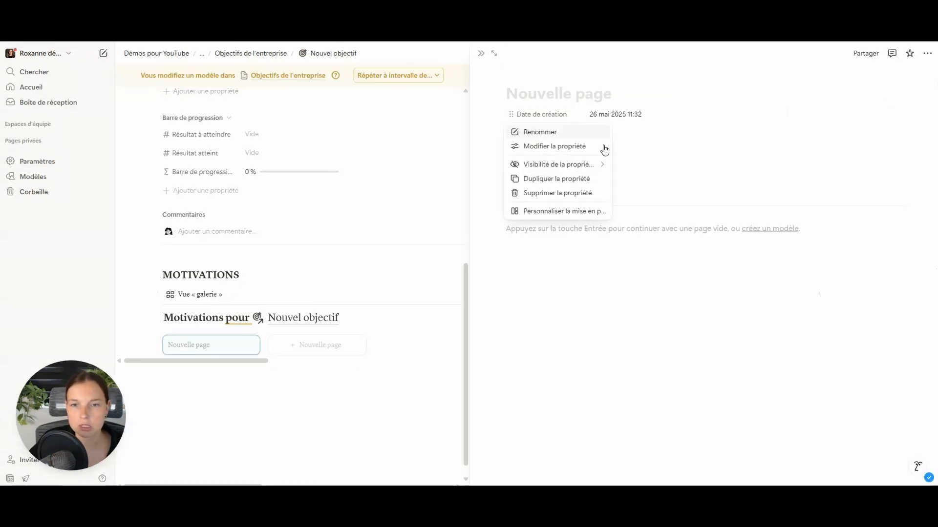
{"action": "left_click", "coordinate": [567, 193]}
{"action": "key", "text": "Return"}
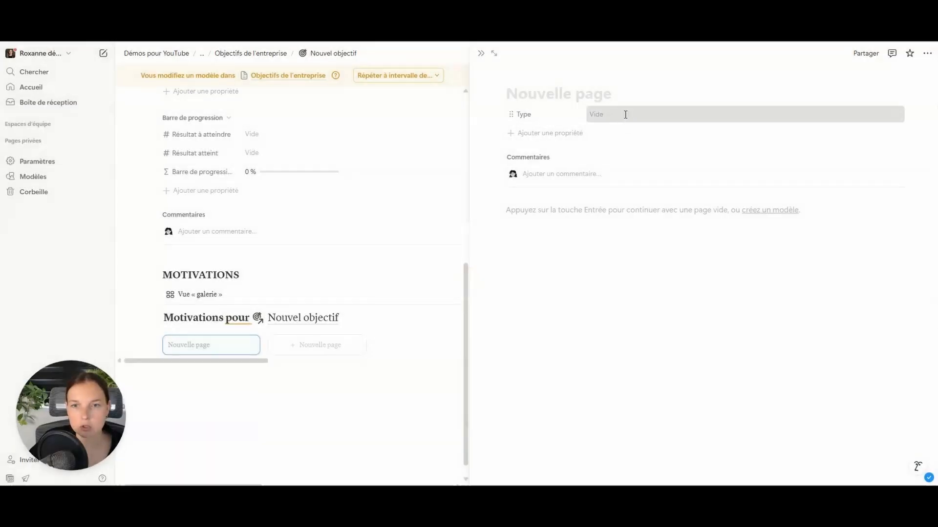
{"action": "left_click", "coordinate": [624, 115]}
{"action": "left_click", "coordinate": [635, 159]}
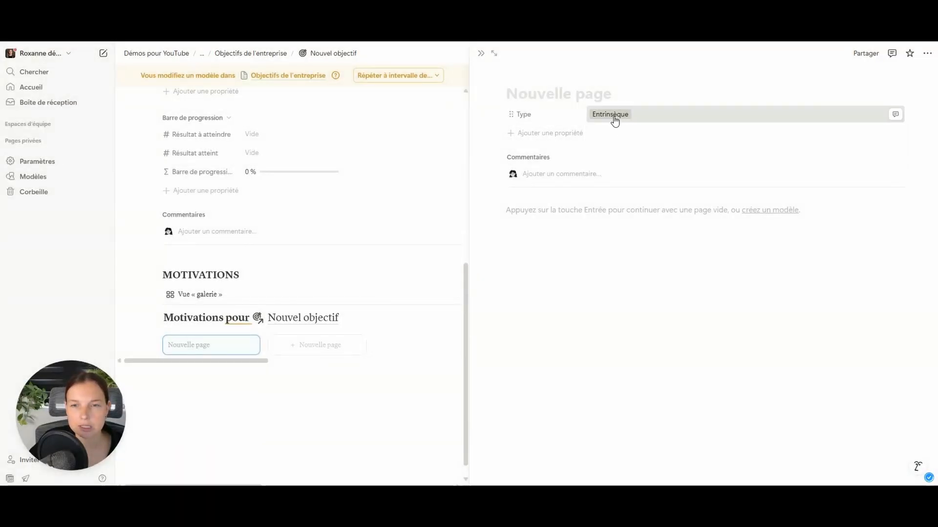
{"action": "left_click", "coordinate": [613, 121]}
{"action": "left_click", "coordinate": [896, 146]}
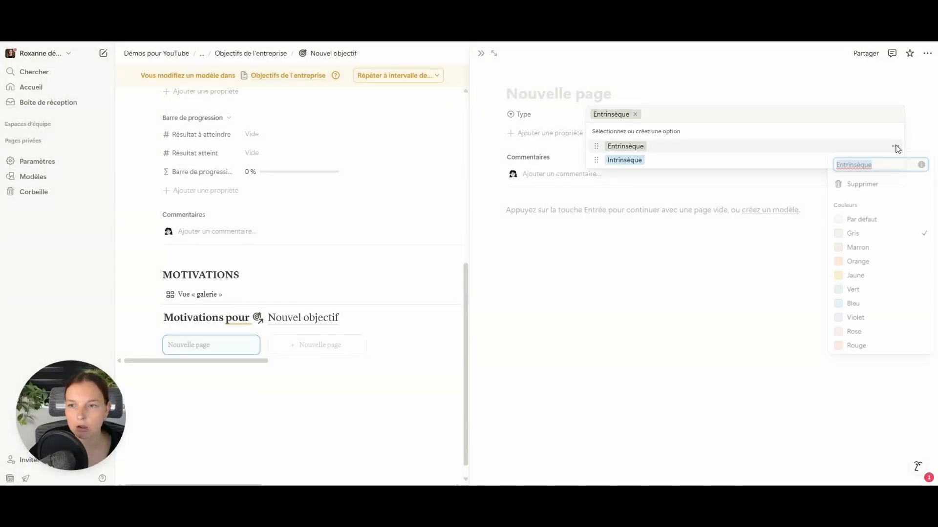
{"action": "left_click", "coordinate": [844, 165]}
{"action": "key", "text": "Escape"}
{"action": "key", "text": "Escape"}
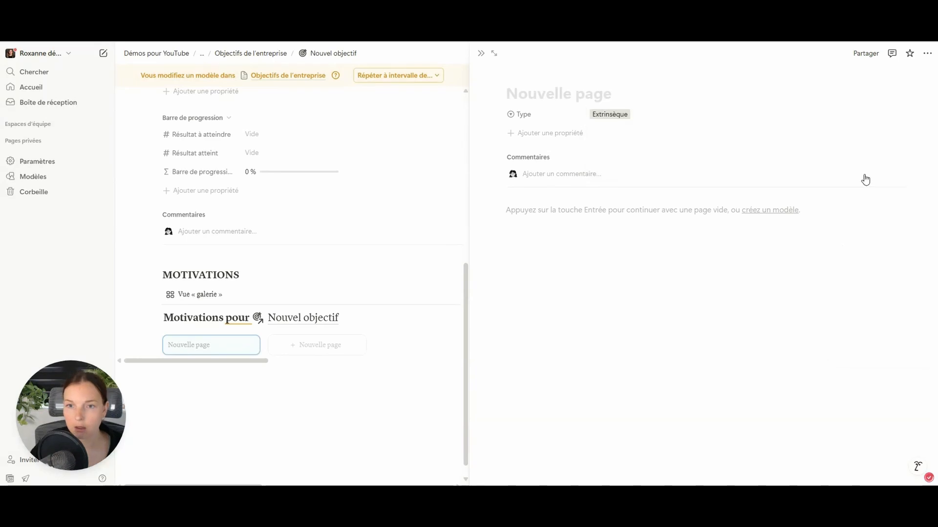
{"action": "left_click", "coordinate": [248, 370]}
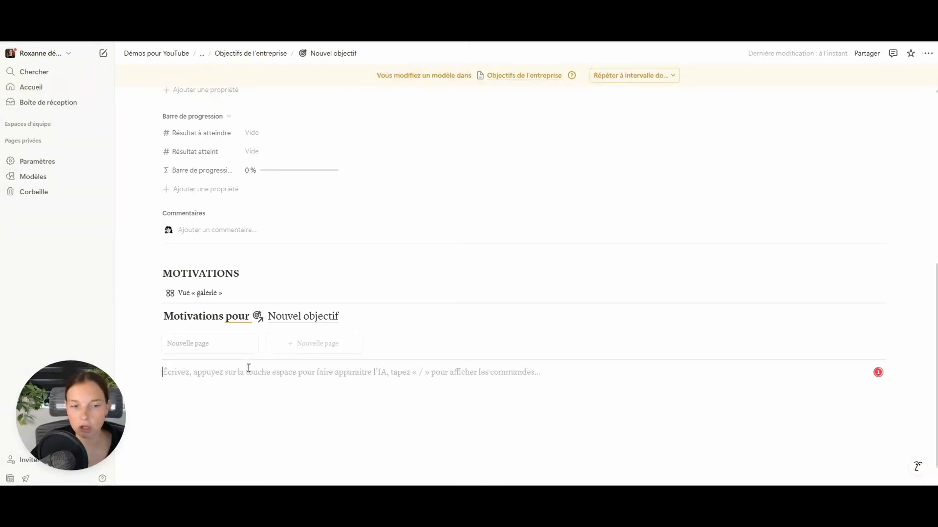
- Below the gallery, add a ### ACTIONS À METTRE EN PLACE heading and insert a /linked database view
{"action": "scroll", "coordinate": [235, 369], "scroll_direction": "down", "scroll_amount": 1}
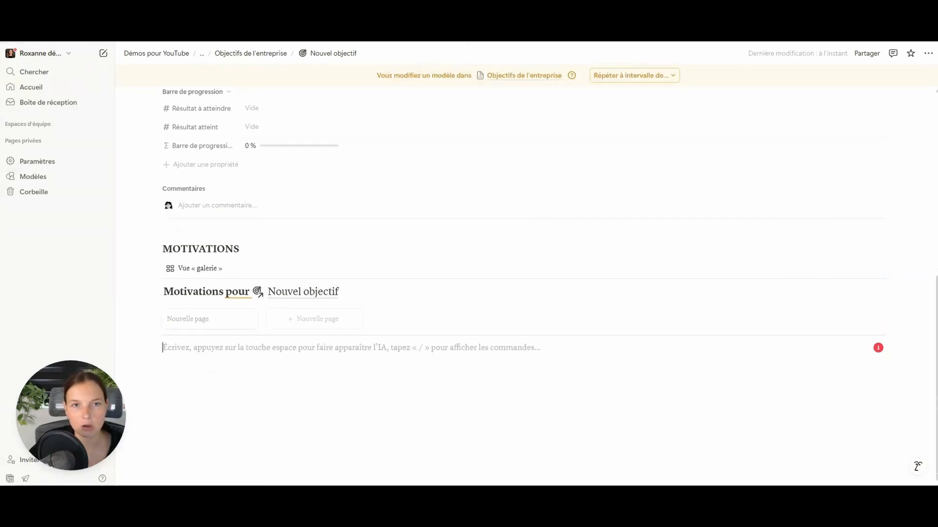
{"action": "scroll", "coordinate": [350, 235], "scroll_direction": "down", "scroll_amount": 10}
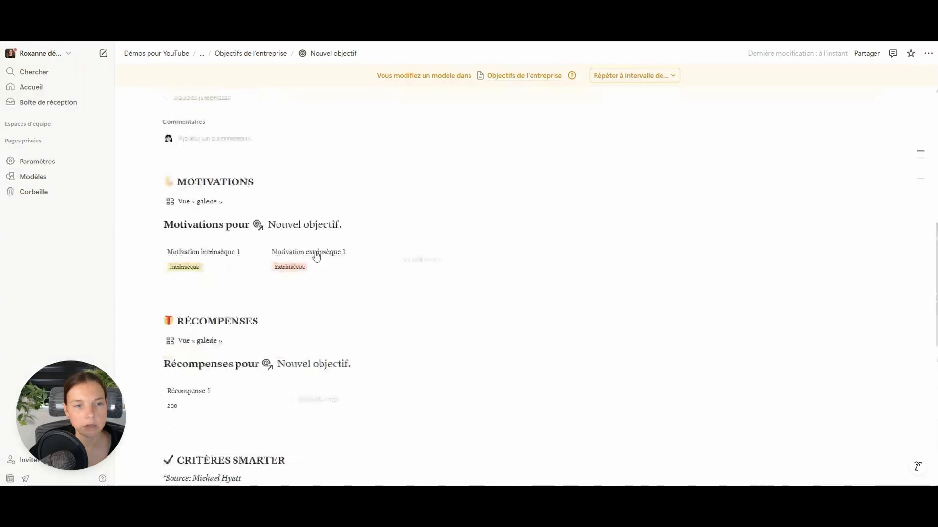
{"action": "scroll", "coordinate": [314, 251], "scroll_direction": "down", "scroll_amount": 7}
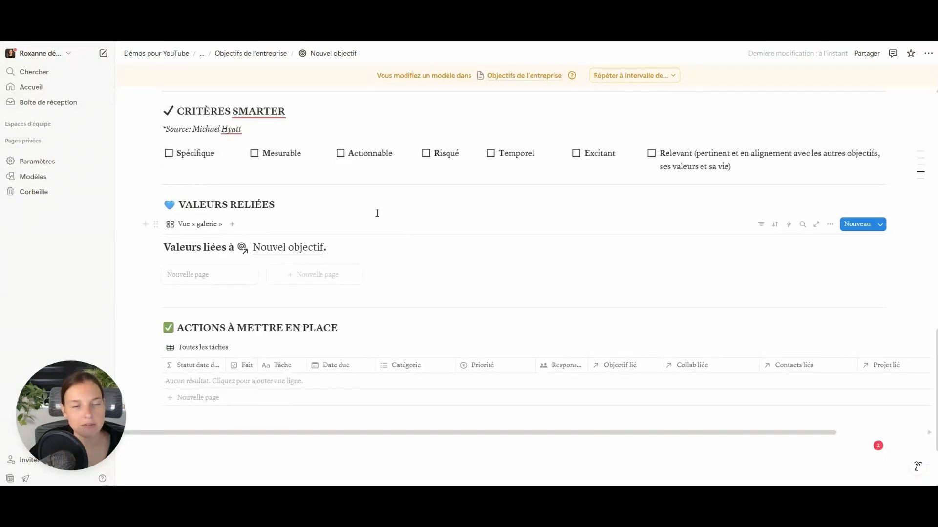
{"action": "scroll", "coordinate": [261, 225], "scroll_direction": "down", "scroll_amount": 2}
{"action": "left_click_drag", "start_coordinate": [195, 229], "coordinate": [415, 232]}
{"action": "left_click", "coordinate": [414, 230]}
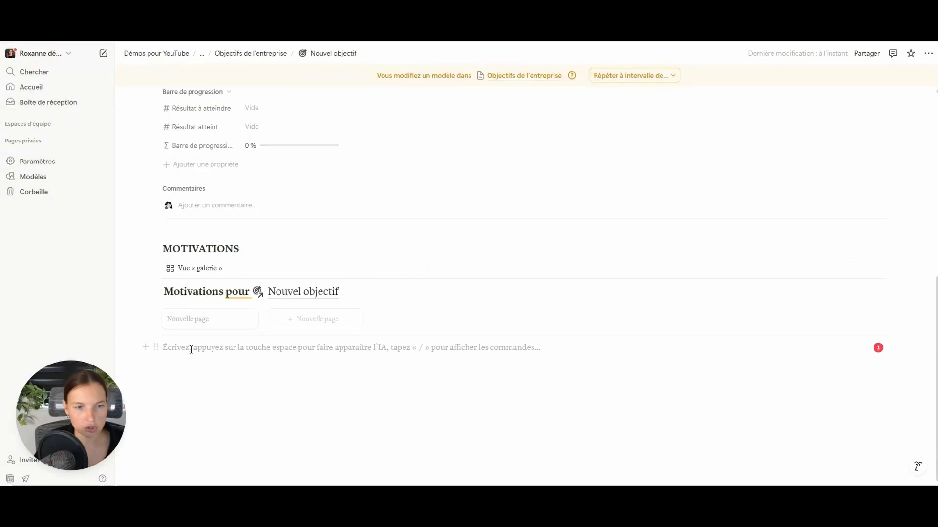
{"action": "type", "text": "### A"}
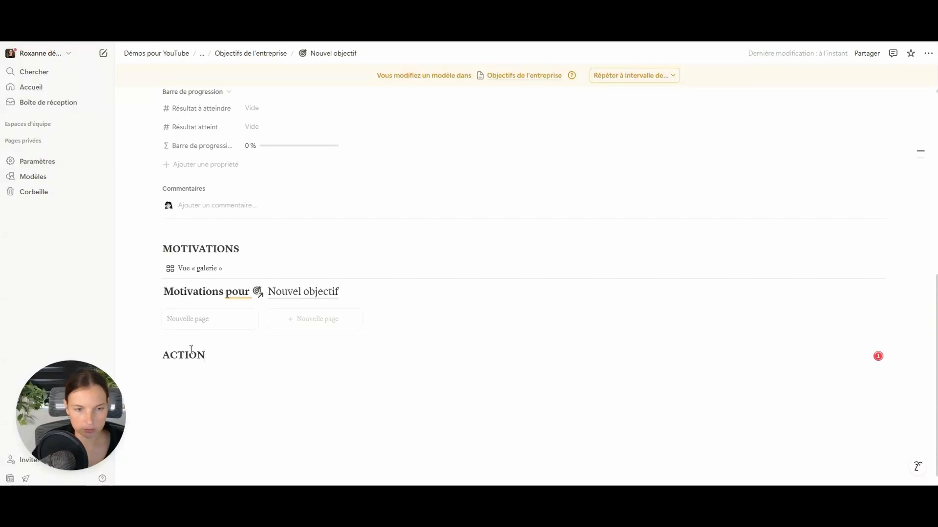
{"action": "type", "text": "CTIONS À METTRE EN "}
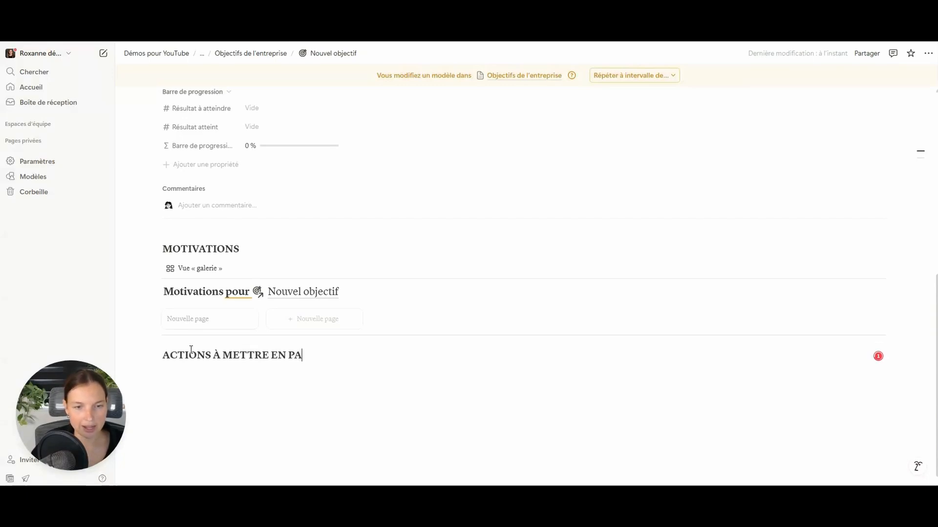
{"action": "type", "text": "PLAVE"}
{"action": "key", "text": "BackSpace"}
{"action": "key", "text": "BackSpace"}
{"action": "type", "text": "CE"}
{"action": "key", "text": "Return"}
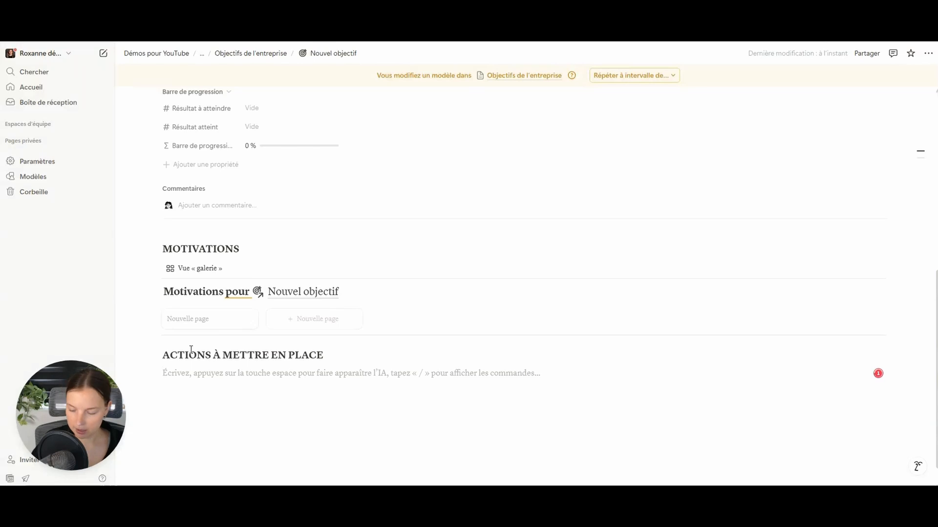
{"action": "type", "text": "/LINKED"}
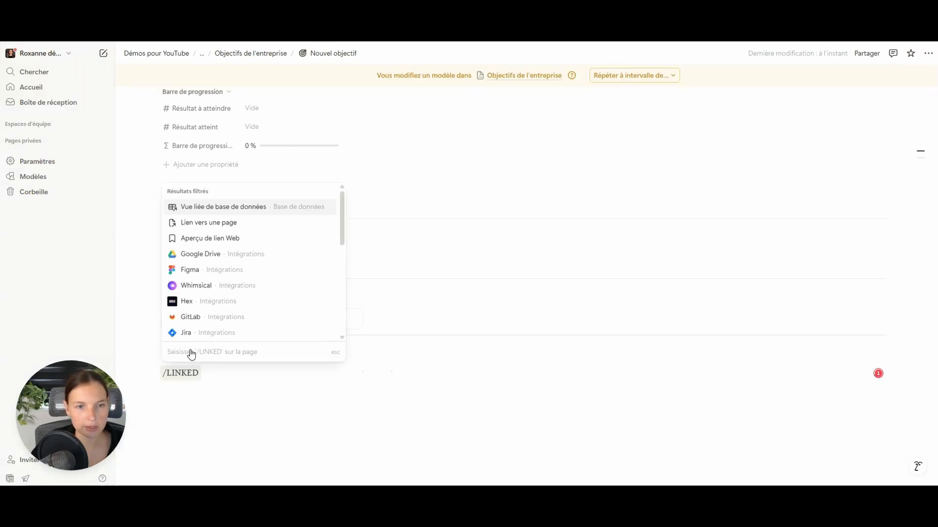
{"action": "key", "text": "Return"}
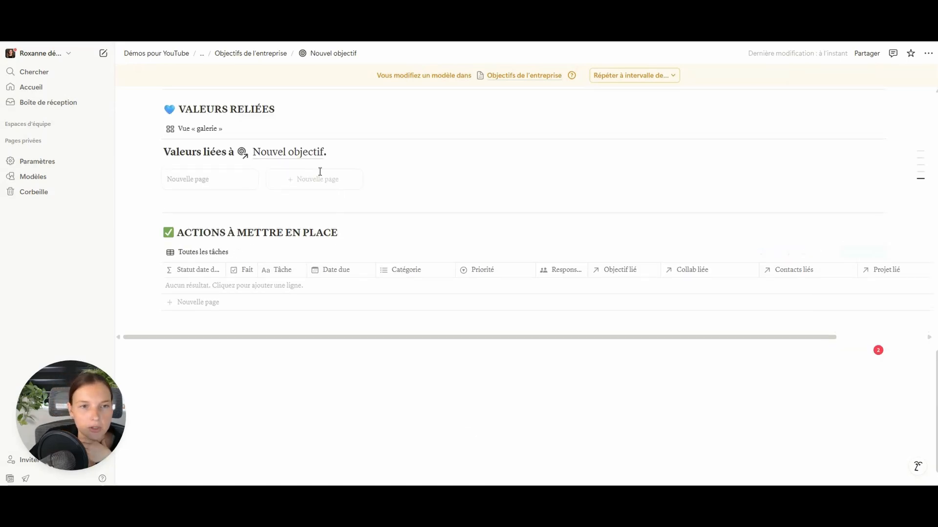
- Go through the breadcrumb to Planificateur business and open its Tâches page
{"action": "scroll", "coordinate": [320, 171], "scroll_direction": "up", "scroll_amount": 3}
{"action": "left_click", "coordinate": [205, 58]}
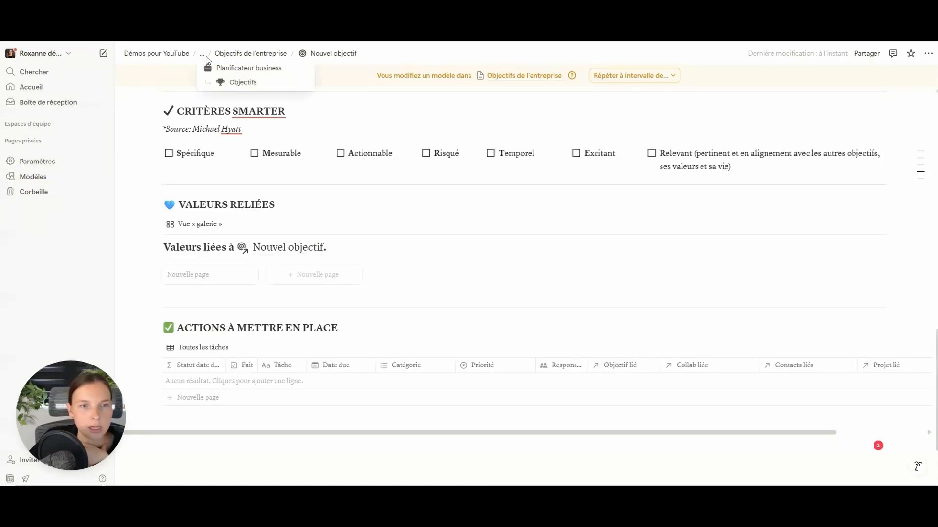
{"action": "left_click", "coordinate": [259, 68]}
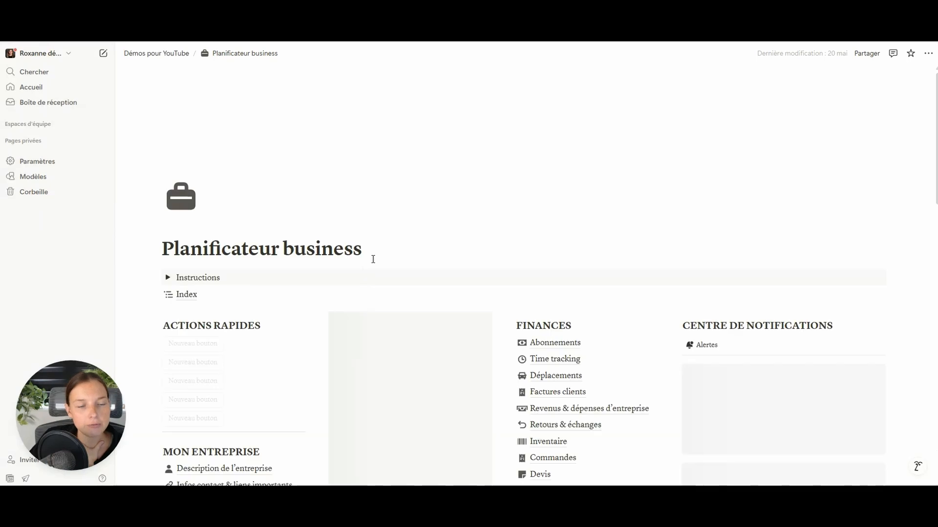
{"action": "scroll", "coordinate": [286, 300], "scroll_direction": "down", "scroll_amount": 4}
{"action": "scroll", "coordinate": [210, 337], "scroll_direction": "down", "scroll_amount": 1}
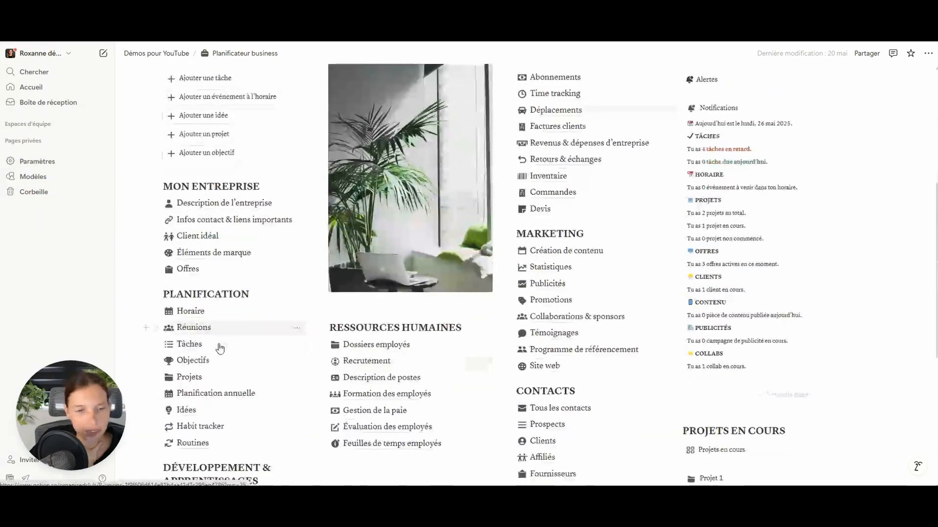
{"action": "left_click", "coordinate": [197, 317]}
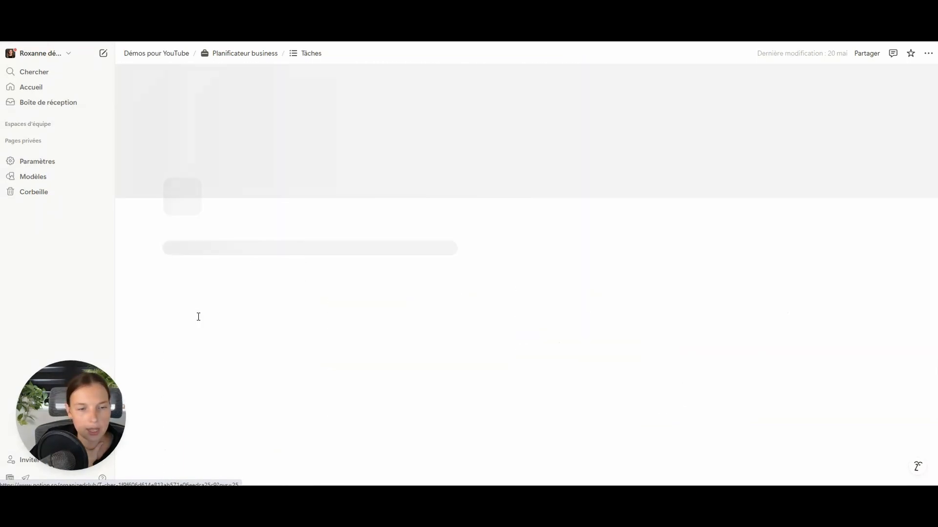
- Inspect the Tâches Objectif lié column options and goal picker without linking anything
{"action": "scroll", "coordinate": [400, 326], "scroll_direction": "down", "scroll_amount": 4}
{"action": "scroll", "coordinate": [754, 298], "scroll_direction": "down", "scroll_amount": 2}
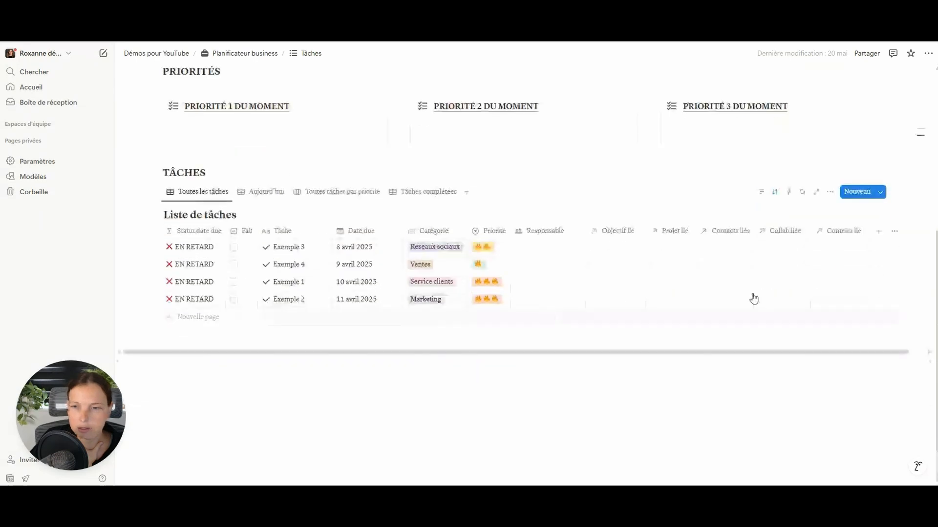
{"action": "left_click", "coordinate": [616, 239]}
{"action": "key", "text": "Escape"}
{"action": "left_click", "coordinate": [616, 248]}
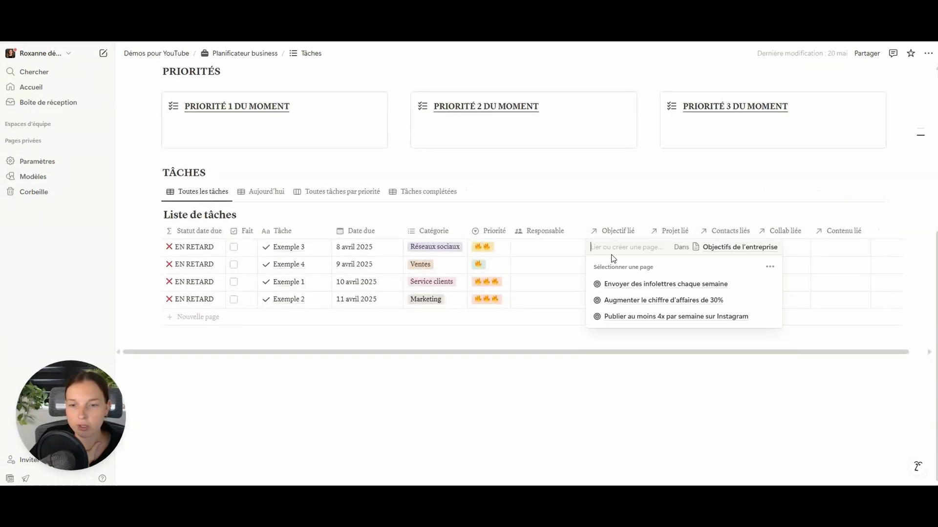
{"action": "key", "text": "Escape"}
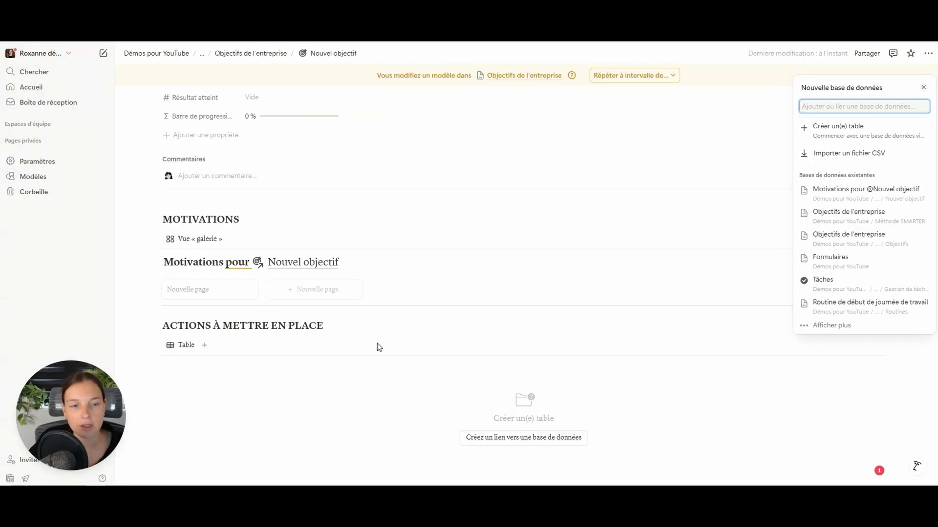
- Close the new database panel and delete the empty table block
{"action": "left_click", "coordinate": [467, 298]}
{"action": "left_click", "coordinate": [155, 347]}
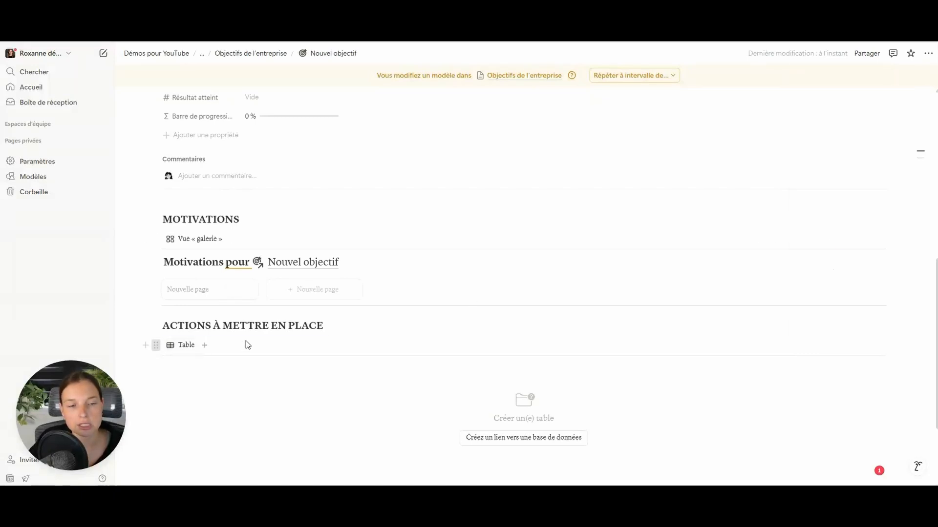
{"action": "key", "text": "Delete"}
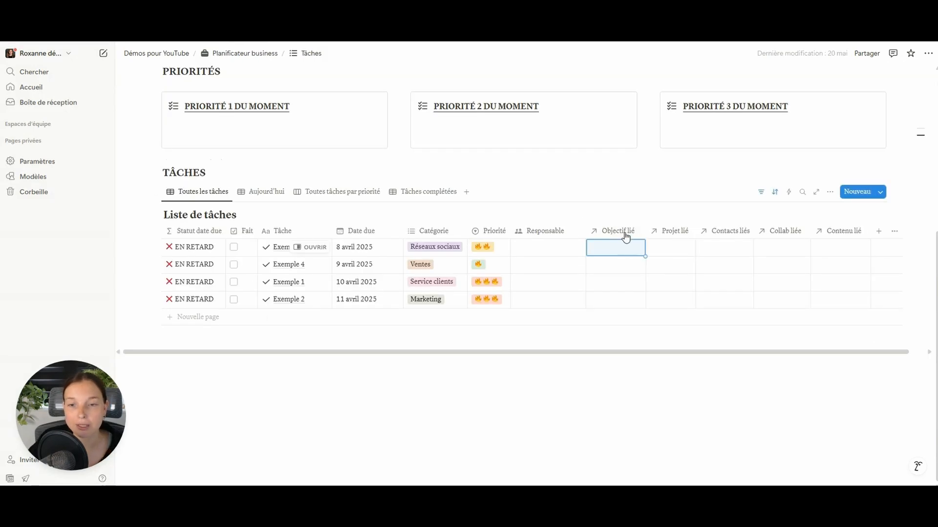
- Try, then remove, an Objectif lié filter, and add an empty line under the Actions heading
{"action": "left_click", "coordinate": [621, 231]}
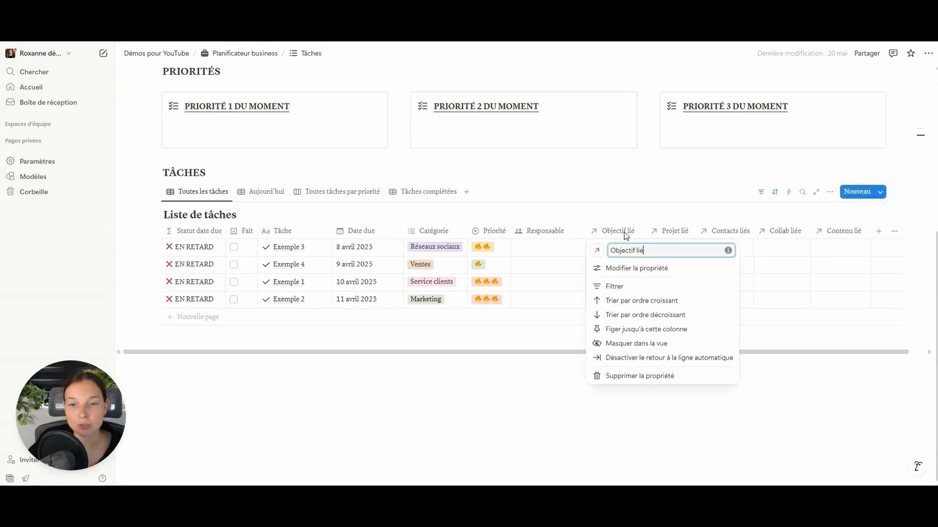
{"action": "left_click", "coordinate": [631, 287]}
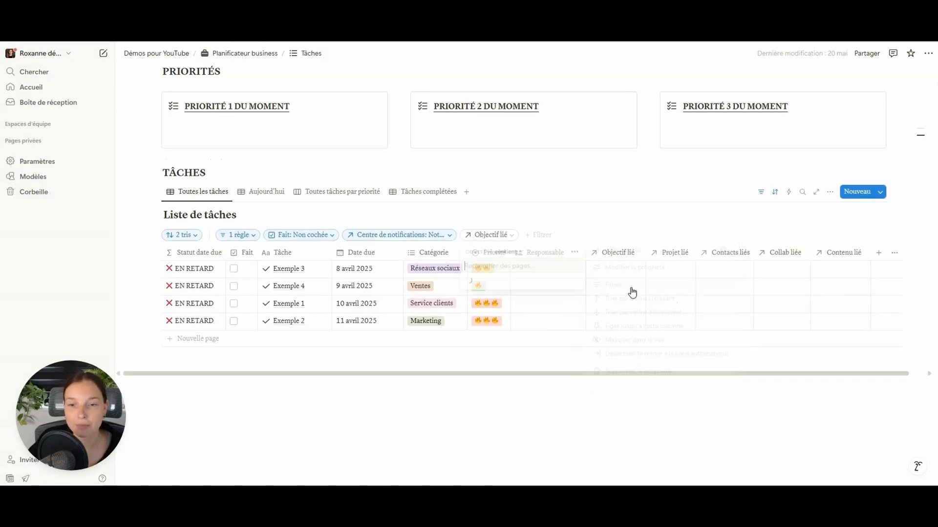
{"action": "left_click", "coordinate": [611, 226]}
{"action": "left_click", "coordinate": [506, 239]}
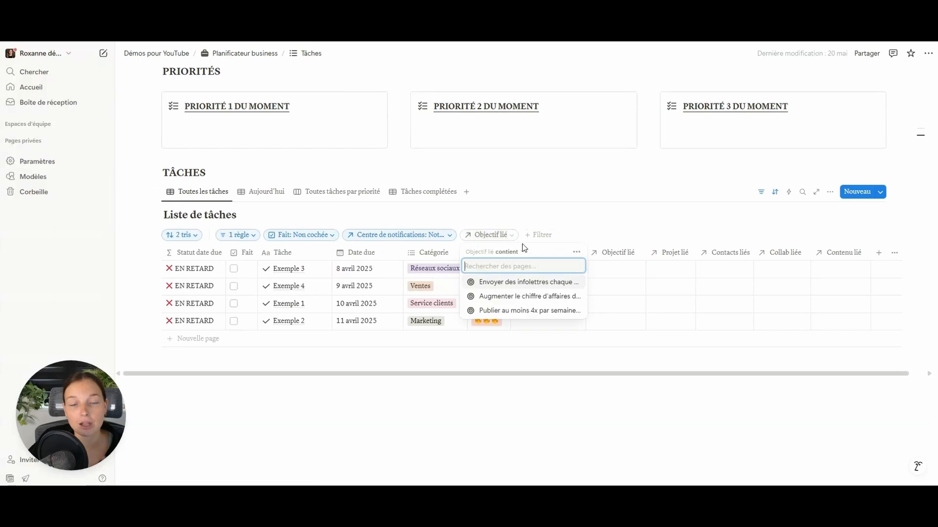
{"action": "left_click", "coordinate": [576, 252]}
{"action": "left_click", "coordinate": [633, 255]}
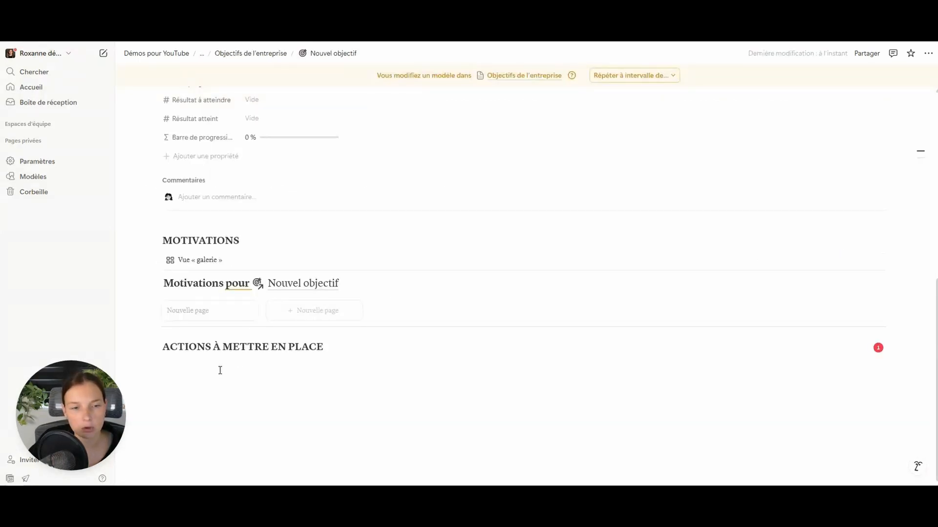
{"action": "left_click", "coordinate": [276, 349]}
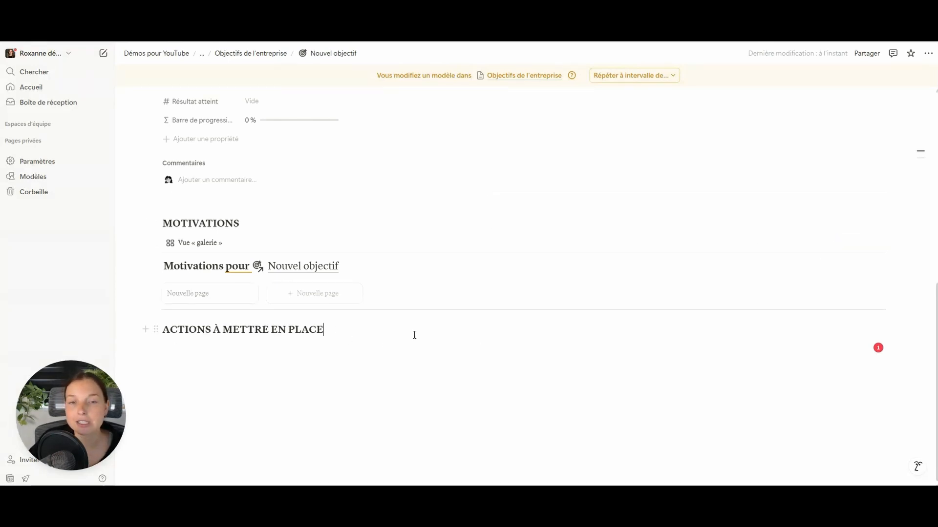
- Clear the text selection in the Nouvel objectif template title
{"action": "scroll", "coordinate": [418, 327], "scroll_direction": "up", "scroll_amount": 10}
{"action": "left_click_drag", "start_coordinate": [222, 207], "coordinate": [363, 208]}
{"action": "left_click", "coordinate": [363, 208]}
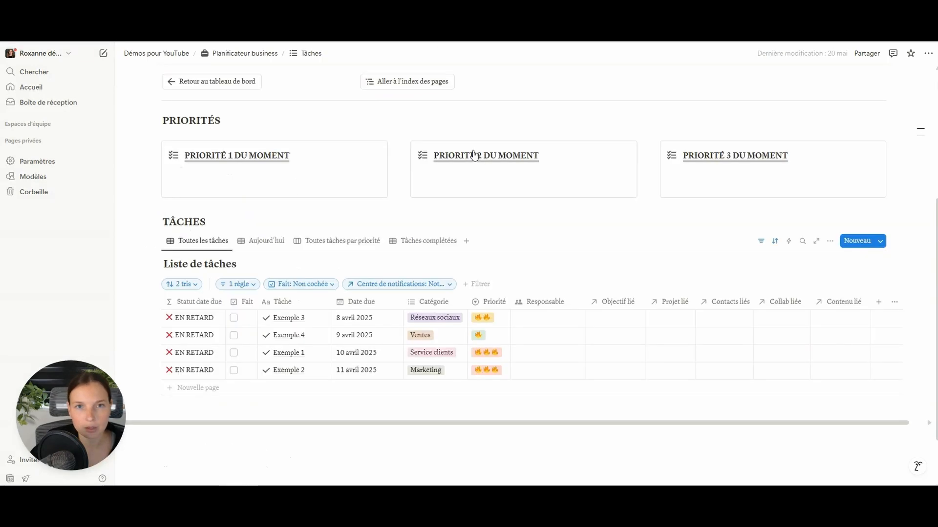
{"action": "scroll", "coordinate": [496, 257], "scroll_direction": "up", "scroll_amount": 5}
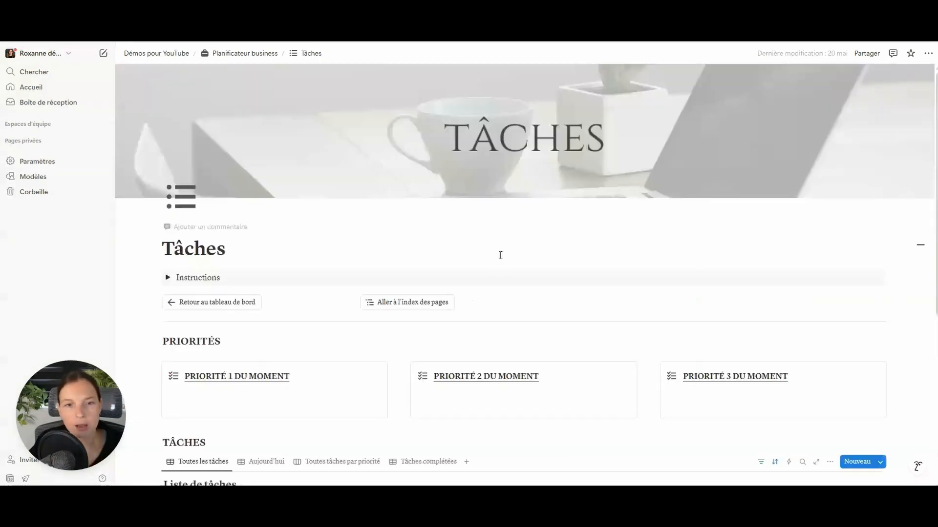
{"action": "scroll", "coordinate": [498, 254], "scroll_direction": "down", "scroll_amount": 5}
- Return to Planificateur business, open Objectifs, and list the goal database's templates
{"action": "left_click", "coordinate": [245, 53]}
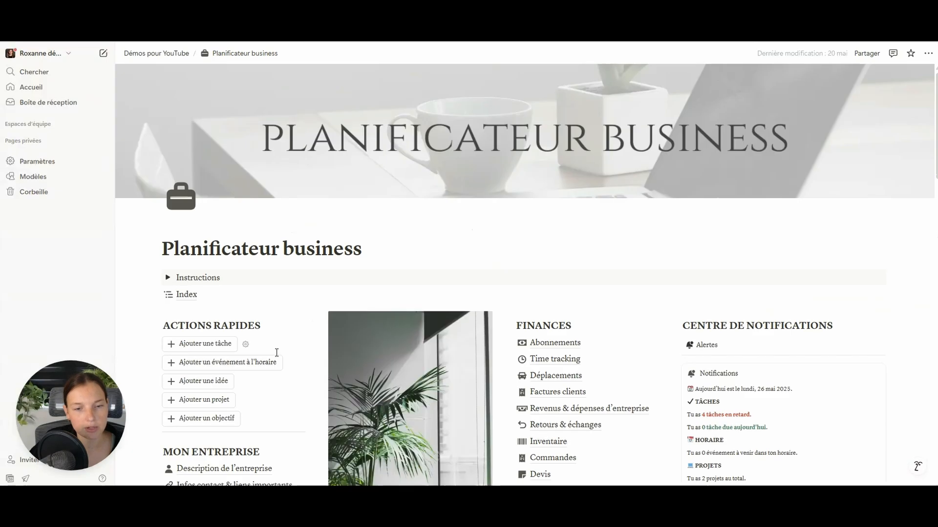
{"action": "scroll", "coordinate": [282, 349], "scroll_direction": "down", "scroll_amount": 10}
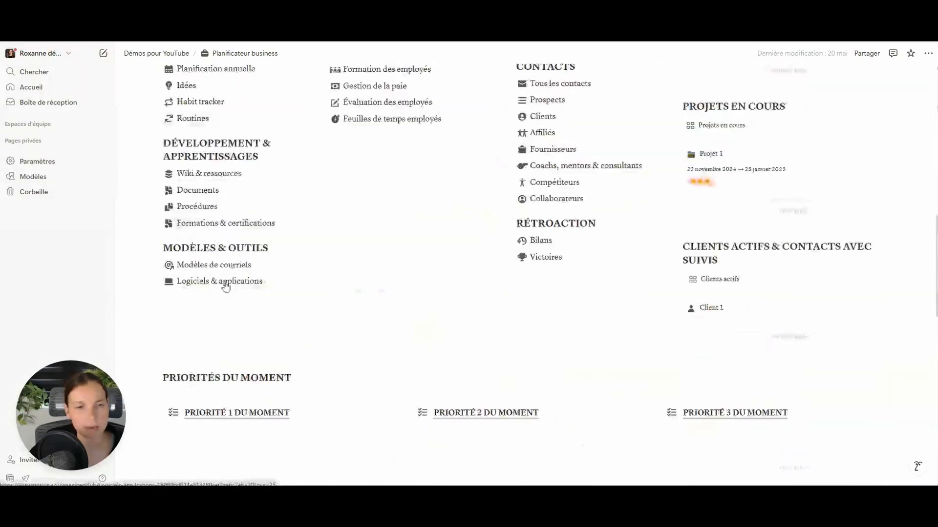
{"action": "scroll", "coordinate": [249, 272], "scroll_direction": "up", "scroll_amount": 1}
{"action": "left_click", "coordinate": [207, 234]}
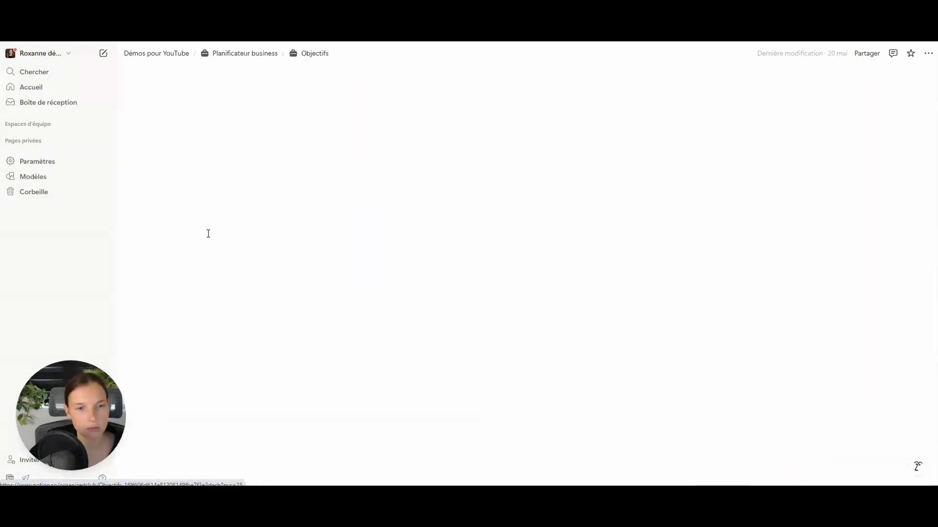
{"action": "scroll", "coordinate": [352, 265], "scroll_direction": "down", "scroll_amount": 4}
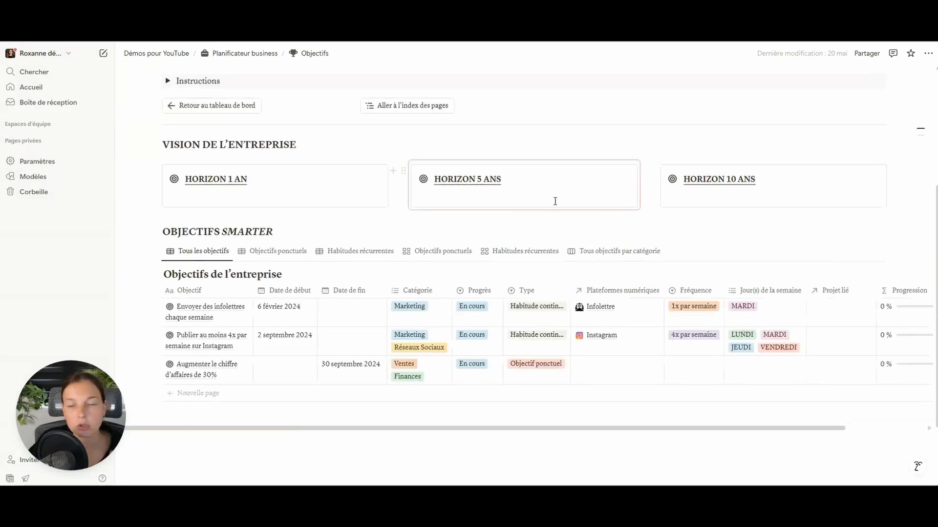
{"action": "left_click", "coordinate": [881, 252]}
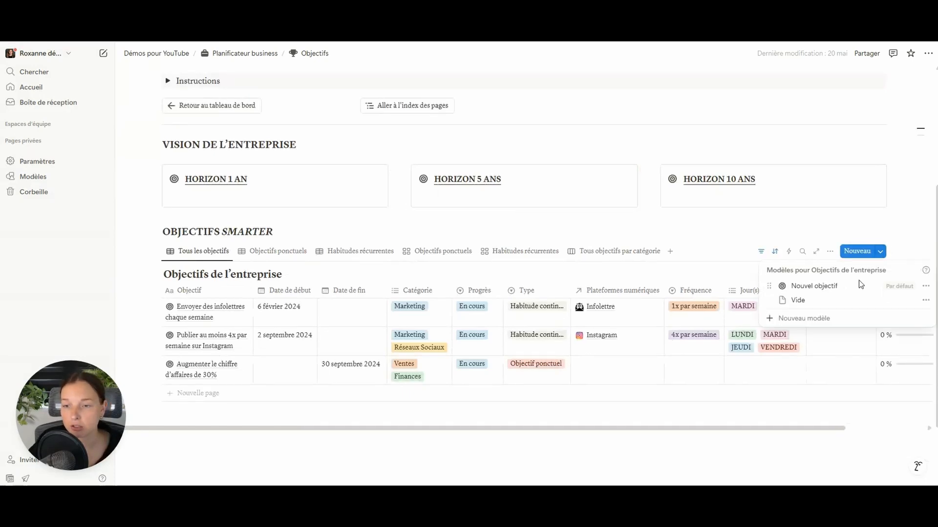
- Edit the Nouvel objectif template so its Actions tasks filter by Objectif lié to this goal
{"action": "left_click", "coordinate": [926, 286]}
{"action": "left_click", "coordinate": [836, 317]}
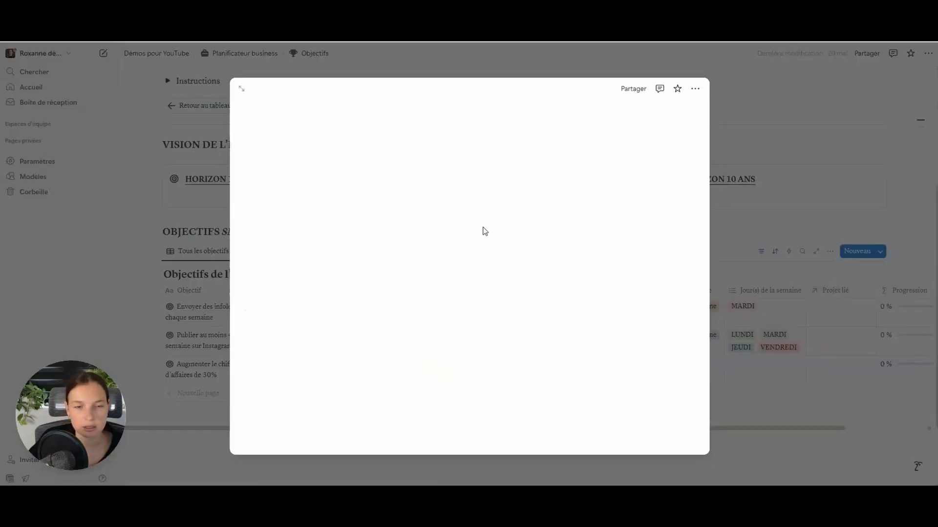
{"action": "scroll", "coordinate": [483, 230], "scroll_direction": "down", "scroll_amount": 15}
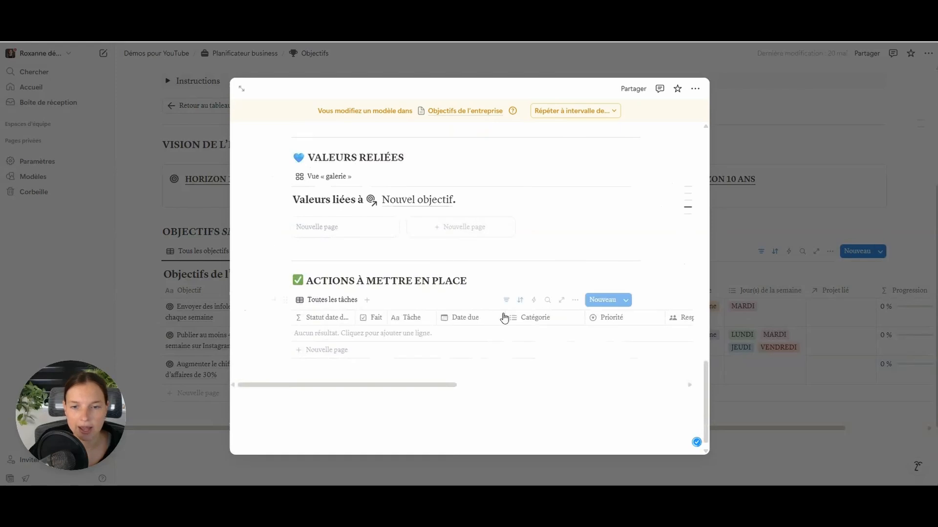
{"action": "left_click_drag", "start_coordinate": [425, 385], "coordinate": [533, 386]}
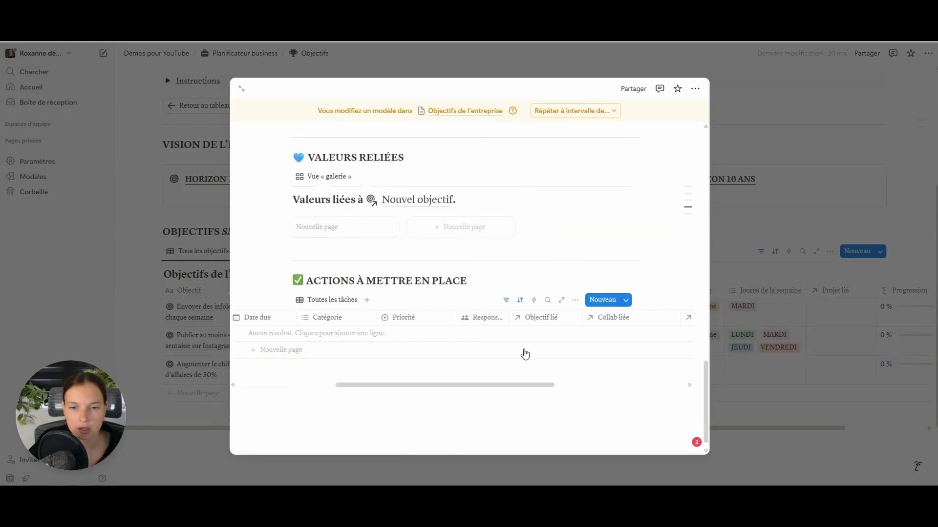
{"action": "left_click", "coordinate": [543, 323]}
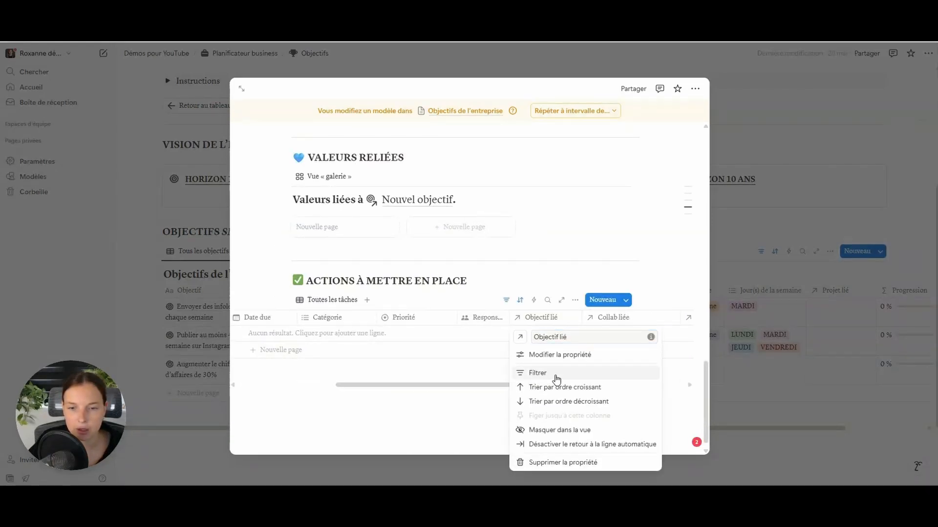
{"action": "left_click", "coordinate": [557, 373]}
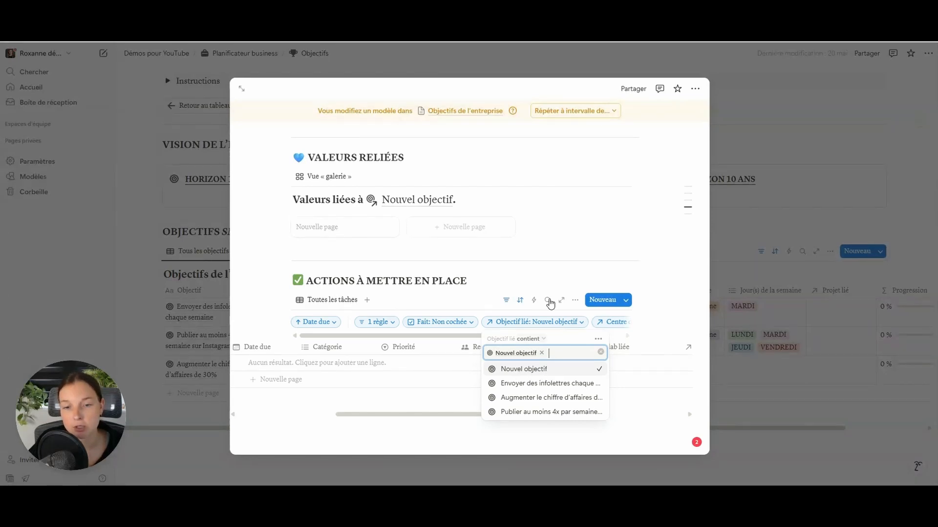
{"action": "left_click", "coordinate": [535, 273]}
{"action": "left_click", "coordinate": [858, 261]}
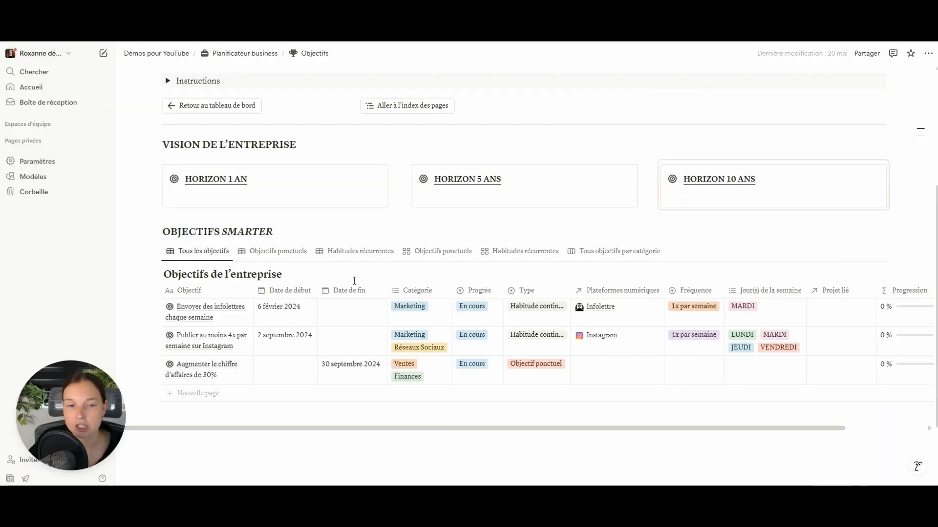
- Create a goal from the template and add a task linked to it
{"action": "left_click", "coordinate": [227, 393]}
{"action": "key", "text": "Escape"}
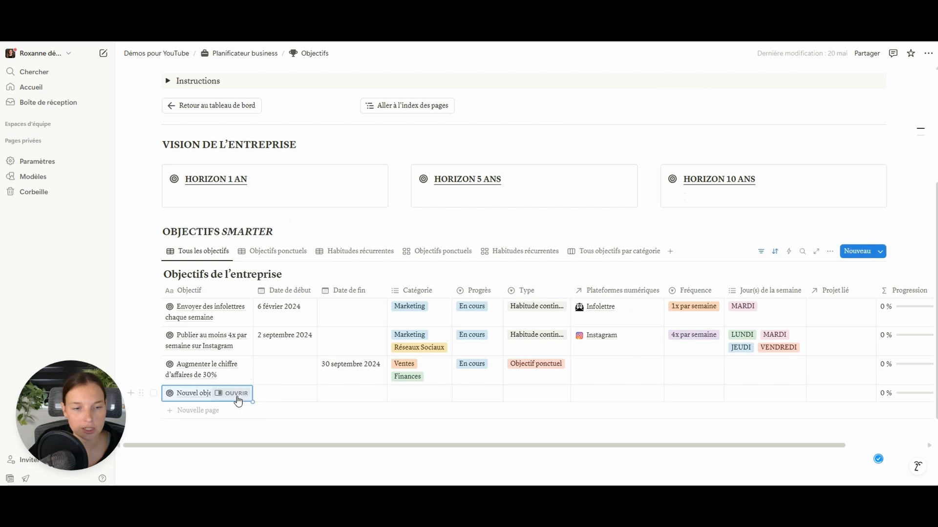
{"action": "key", "text": "space"}
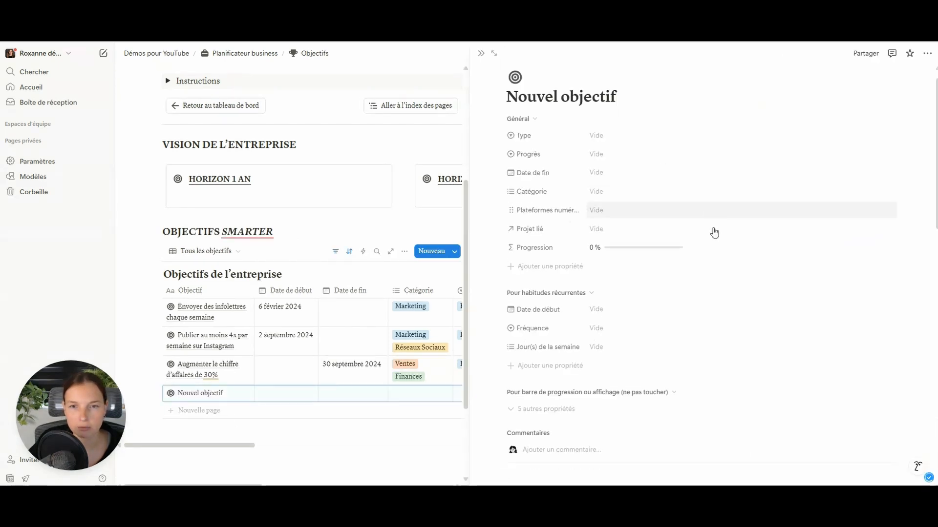
{"action": "scroll", "coordinate": [726, 241], "scroll_direction": "down", "scroll_amount": 10}
{"action": "scroll", "coordinate": [726, 240], "scroll_direction": "down", "scroll_amount": 4}
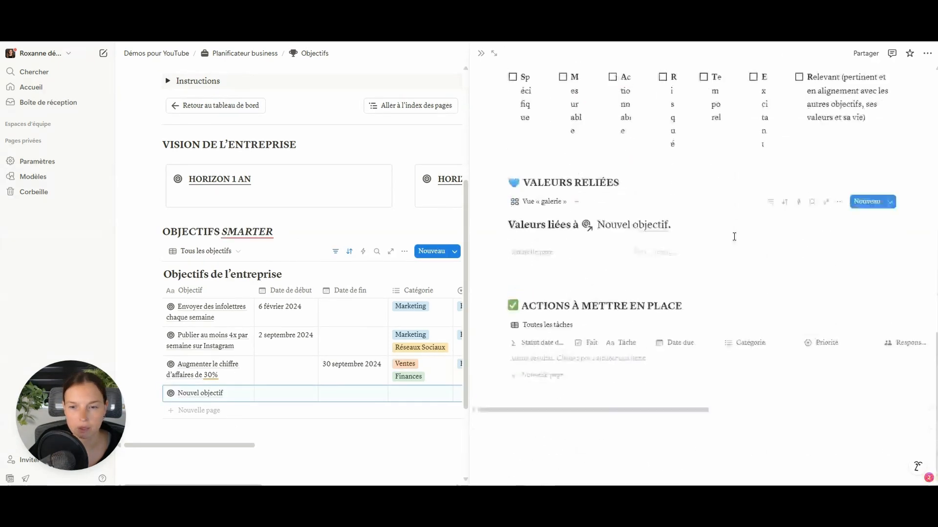
{"action": "left_click", "coordinate": [554, 370]}
{"action": "left_click_drag", "start_coordinate": [639, 412], "coordinate": [787, 412]}
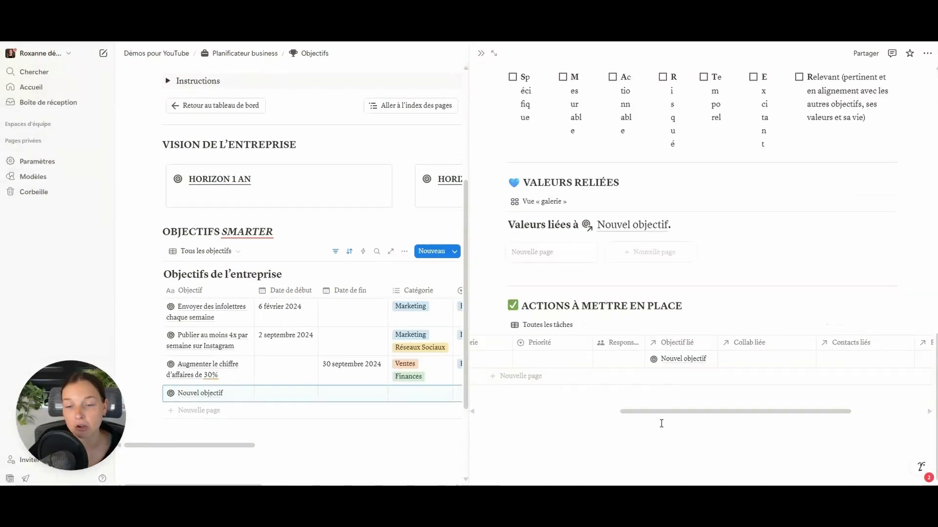
{"action": "left_click_drag", "start_coordinate": [659, 414], "coordinate": [517, 413]}
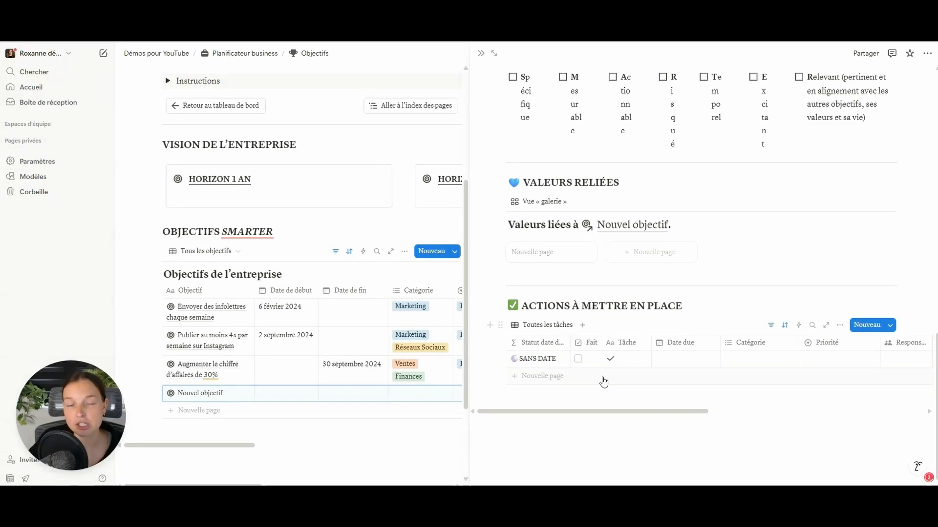